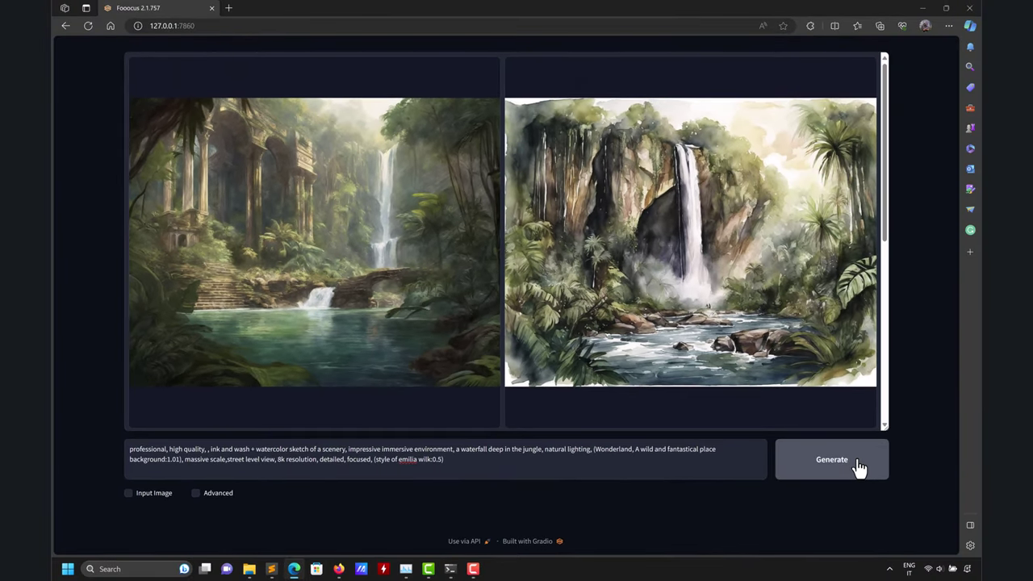
# Generate several batches of images from the existing ink and watercolor jungle waterfall prompt
pyautogui.click(859, 468)
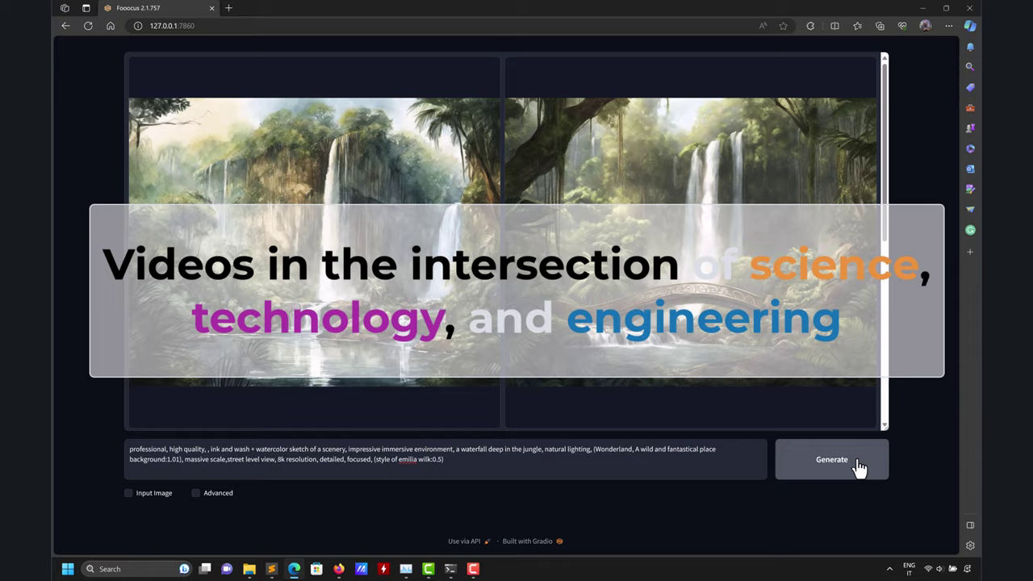
pyautogui.click(859, 468)
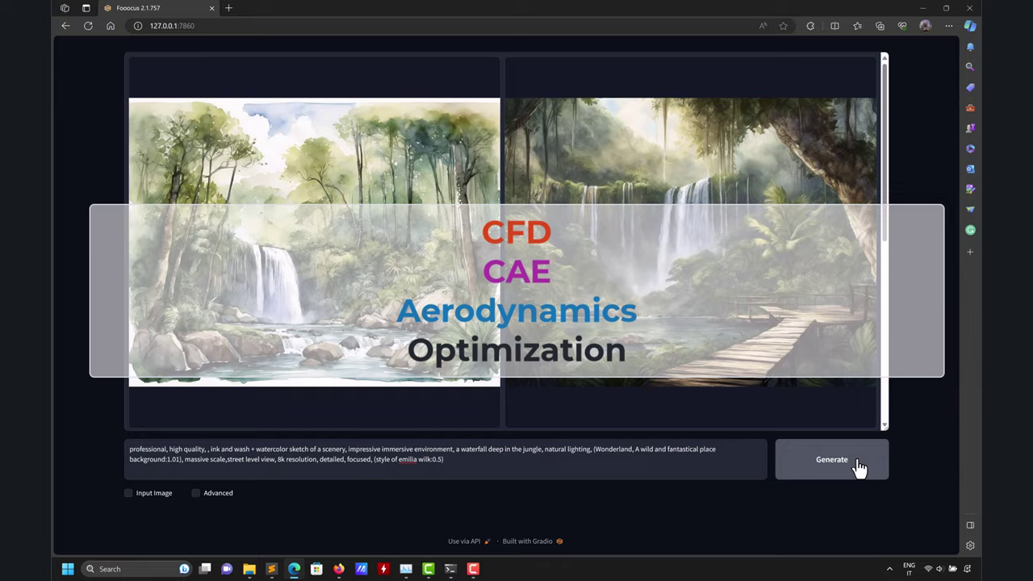
pyautogui.click(831, 460)
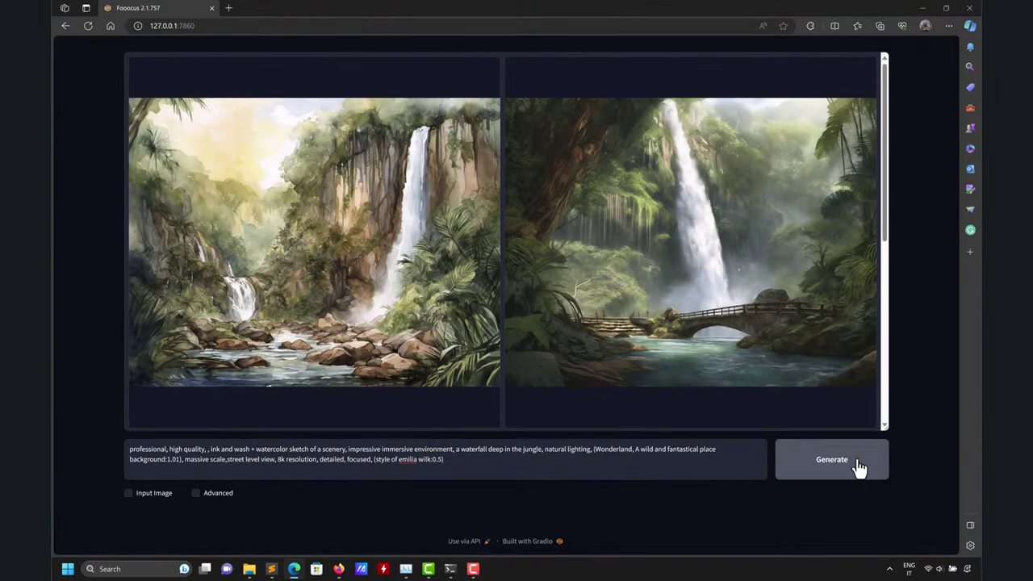
pyautogui.click(831, 459)
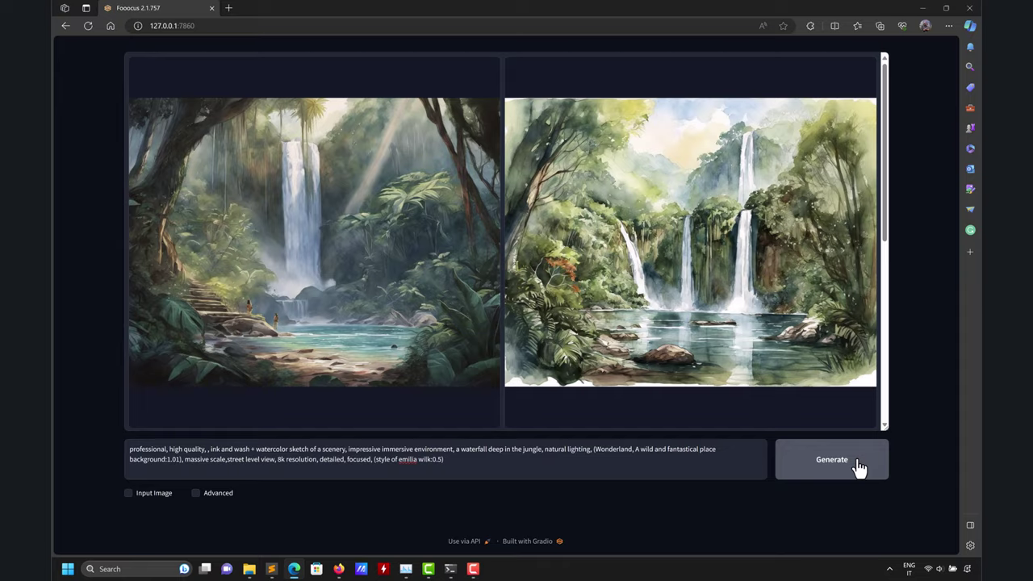
pyautogui.click(831, 459)
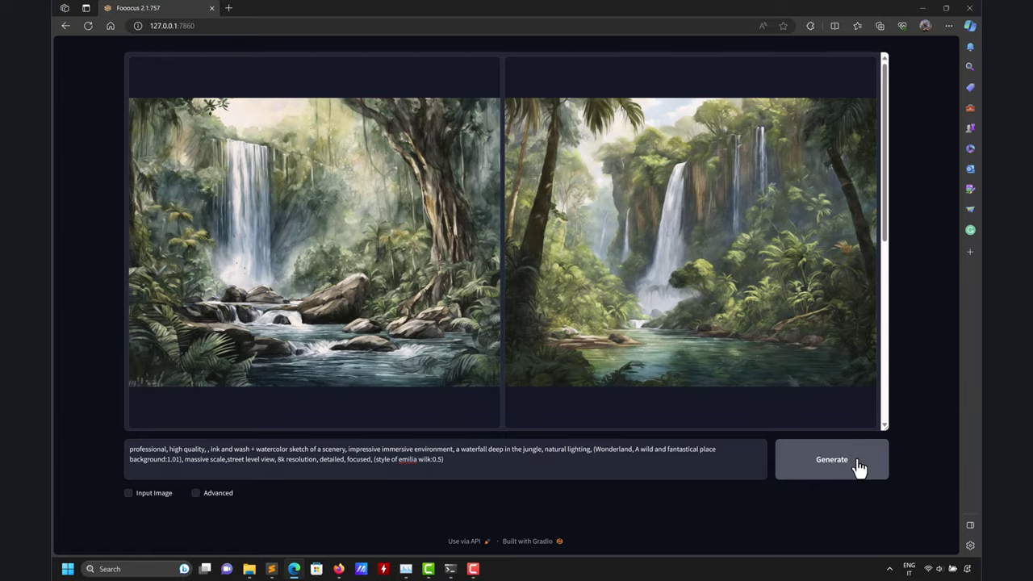
pyautogui.click(860, 468)
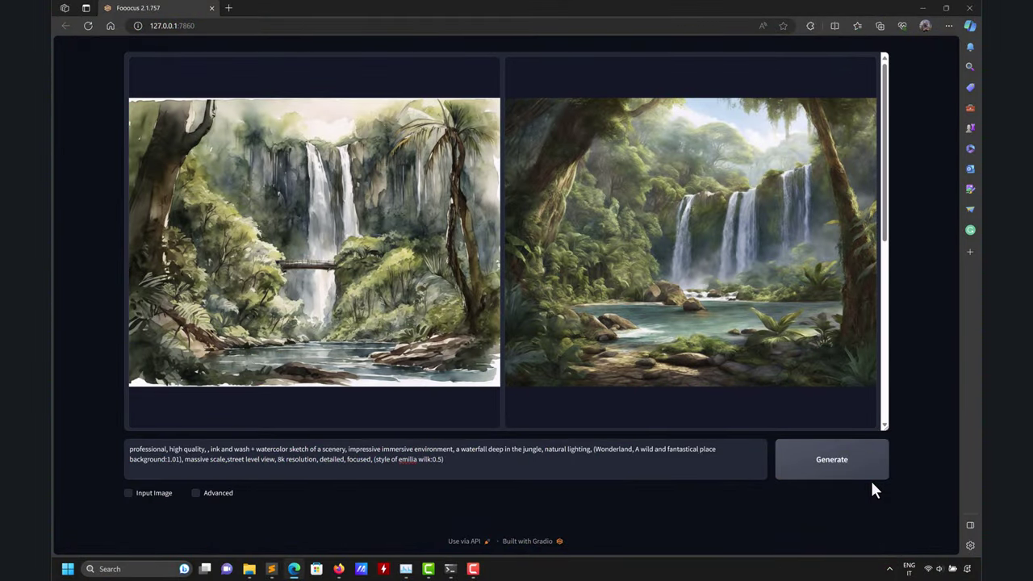
pyautogui.click(841, 466)
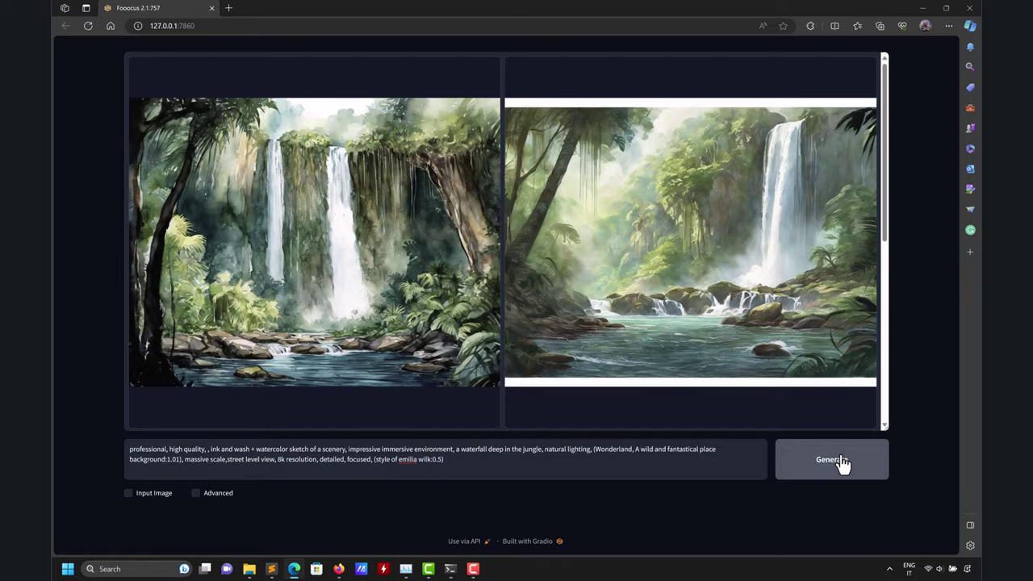
pyautogui.click(832, 460)
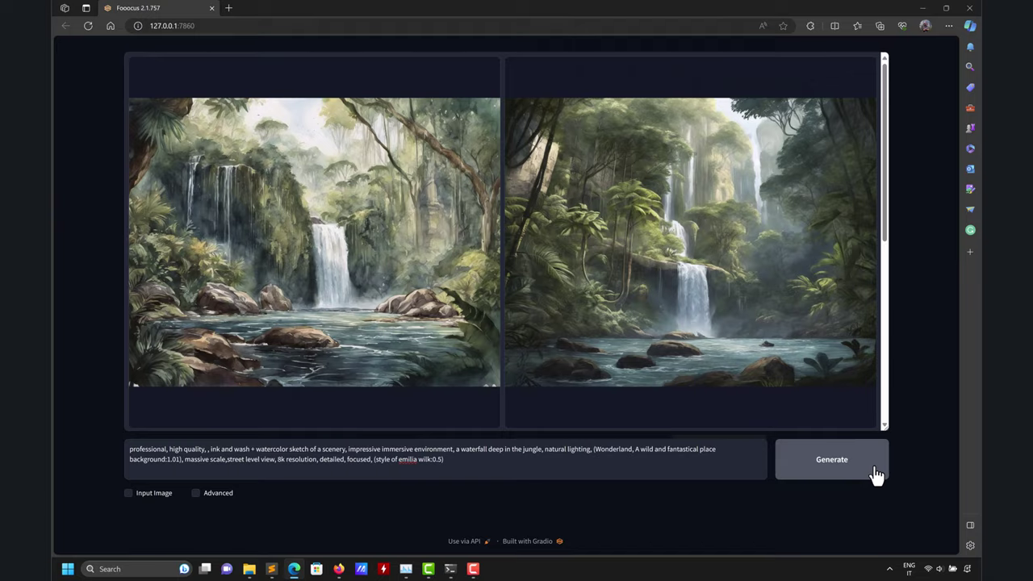
pyautogui.click(831, 462)
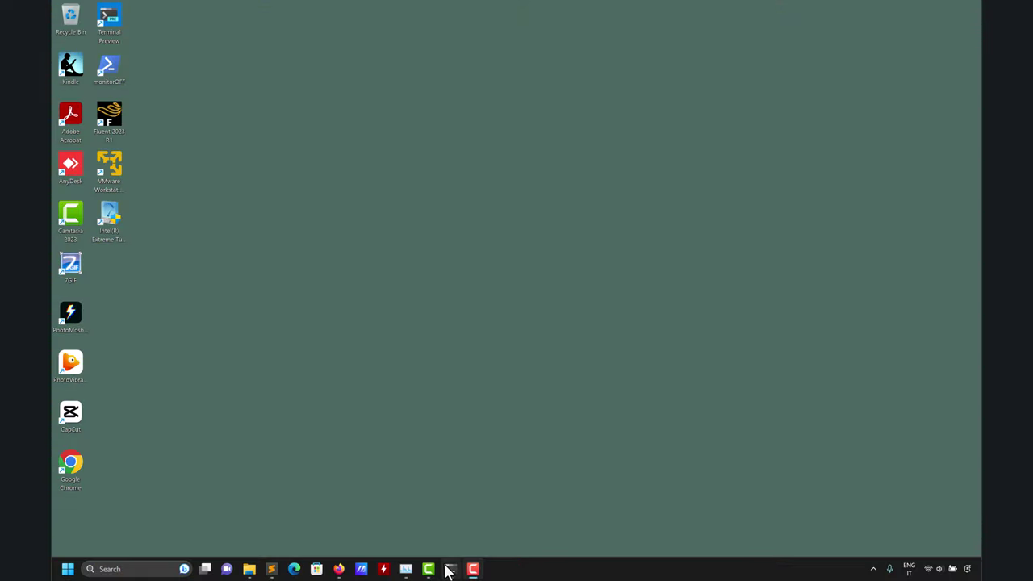
# Bring up the Fooocus command window and close it to shut down the running session
pyautogui.click(445, 569)
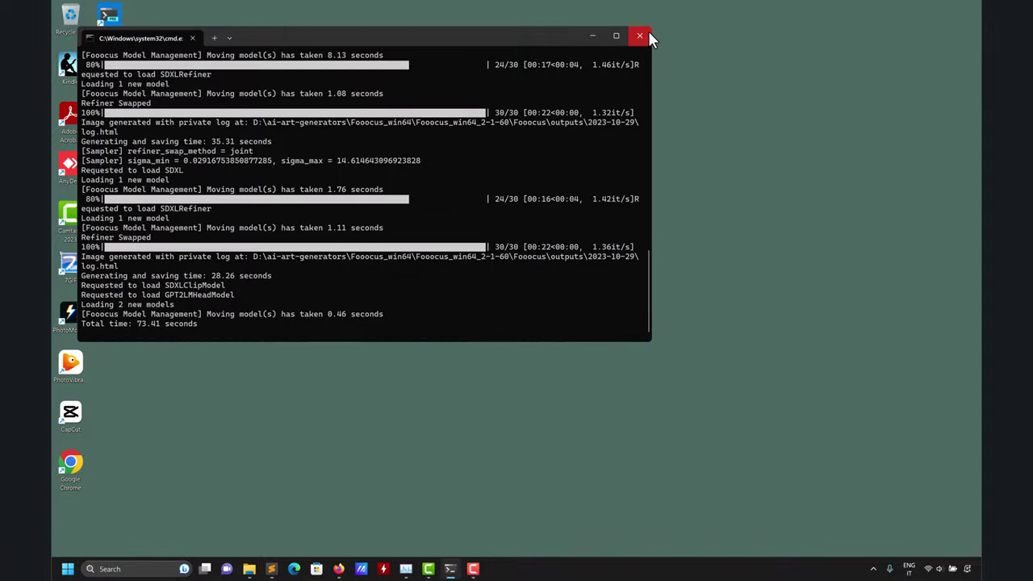
pyautogui.click(646, 32)
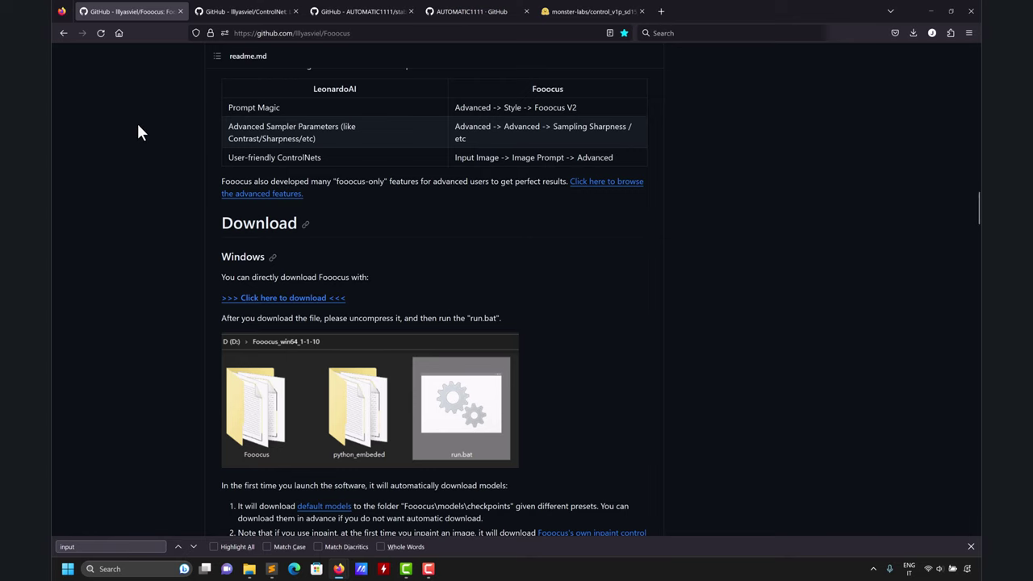
# Download the Windows version of Fooocus from the repository's readme and review the accompanying installation notes and requirements
pyautogui.scroll(10, 137, 133)
pyautogui.scroll(15, 421, 159)
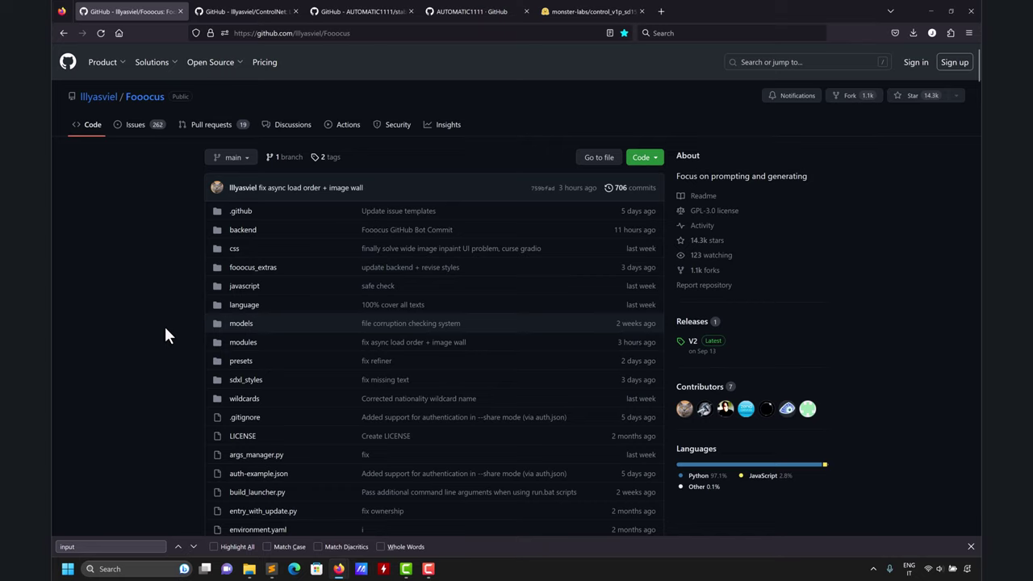
pyautogui.scroll(-20, 134, 279)
pyautogui.scroll(-4, 136, 284)
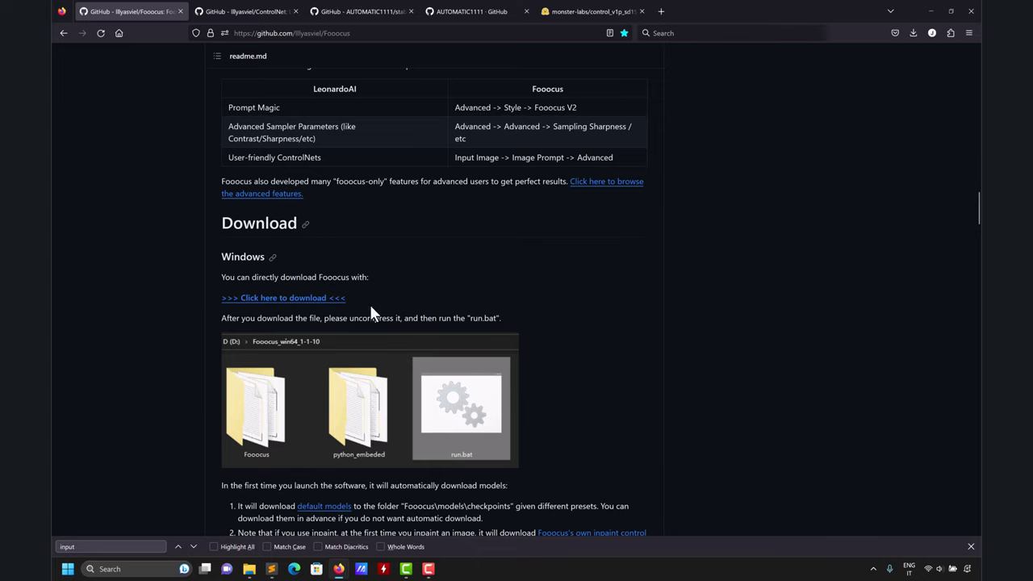
pyautogui.click(311, 303)
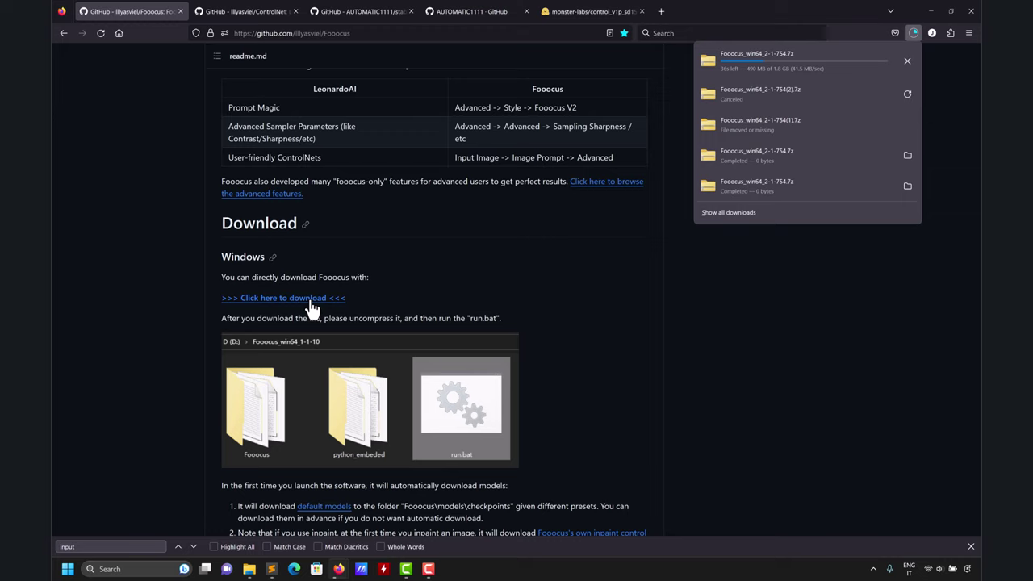
pyautogui.scroll(-15, 214, 317)
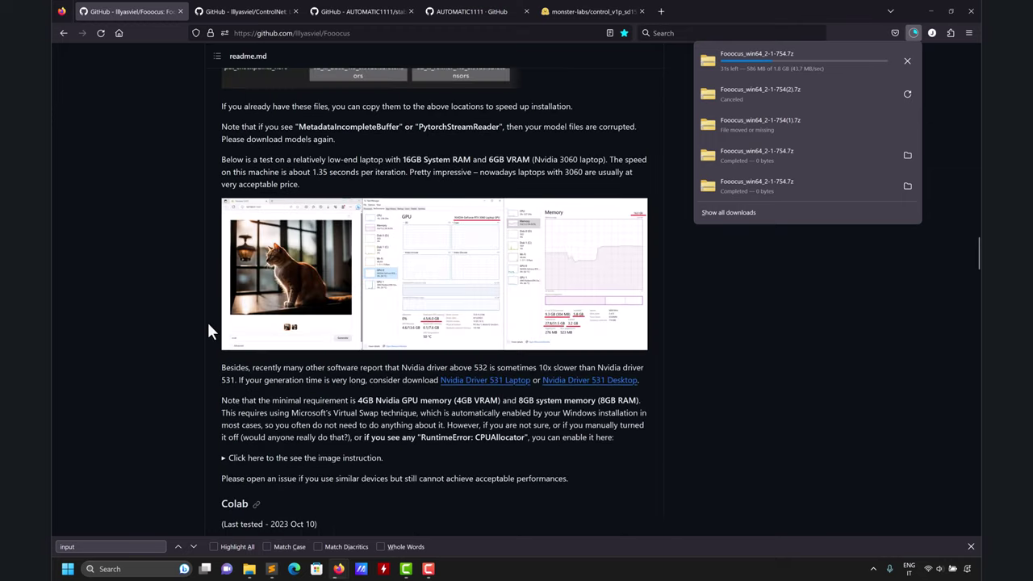
pyautogui.scroll(5, 205, 320)
pyautogui.scroll(7, 203, 319)
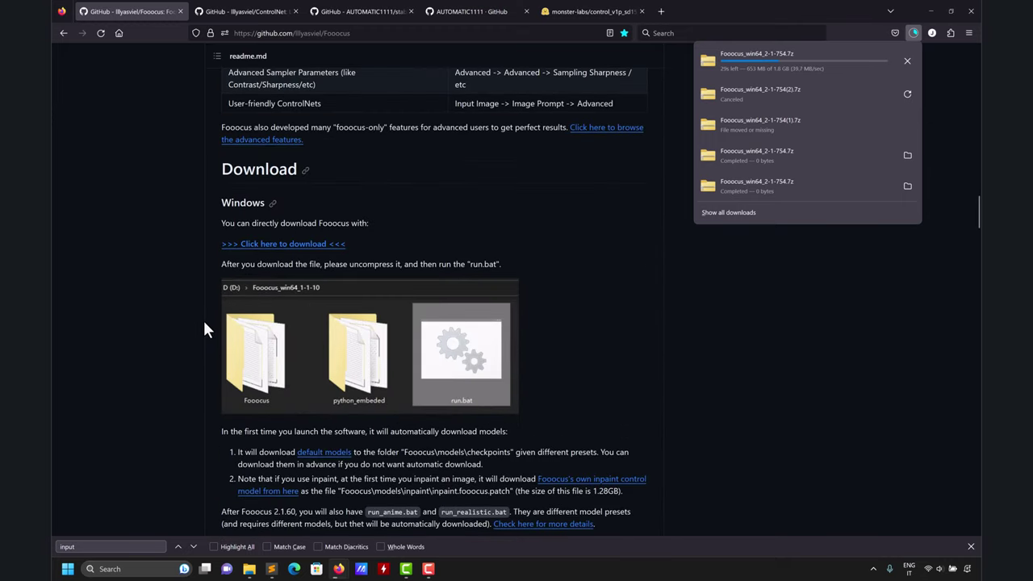
pyautogui.scroll(-3, 323, 330)
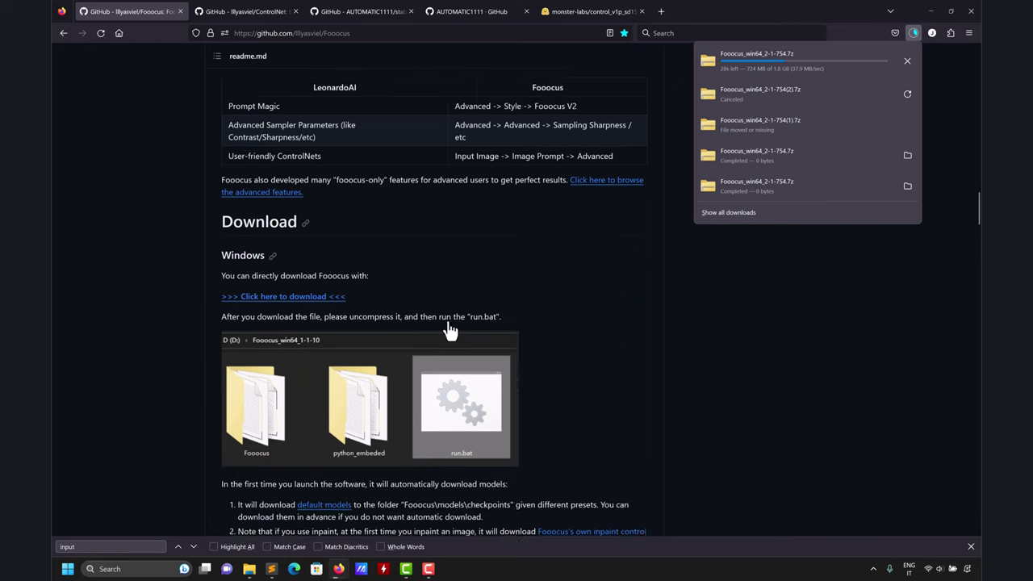
# In File Explorer, extract Fooocus_win64_2-1-754.7z from ai-art-generators\Xfoocus into D:\ai-art-generators\Xfoocus\Fooocus_win64_2-1-754
pyautogui.click(249, 569)
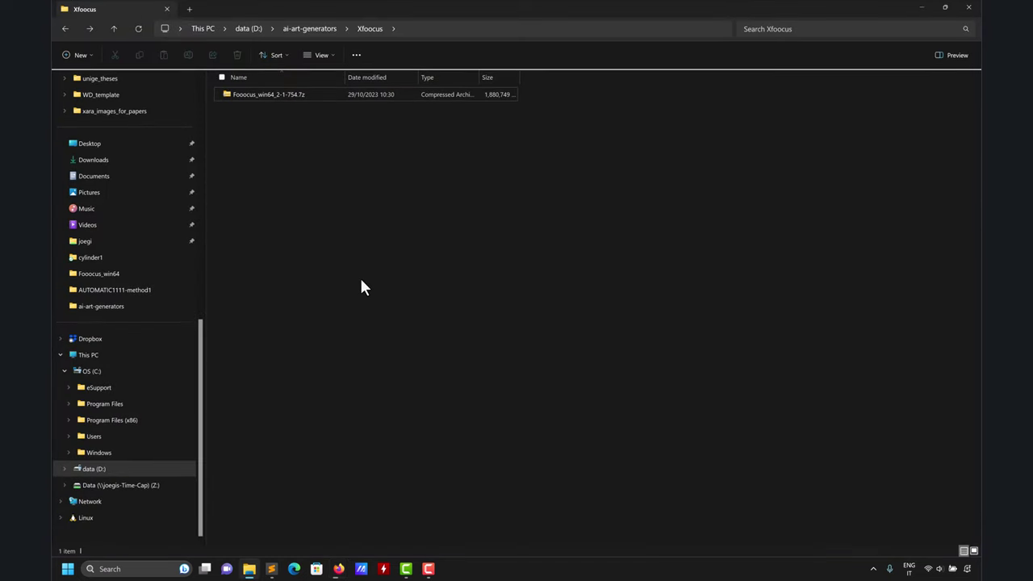
pyautogui.click(307, 28)
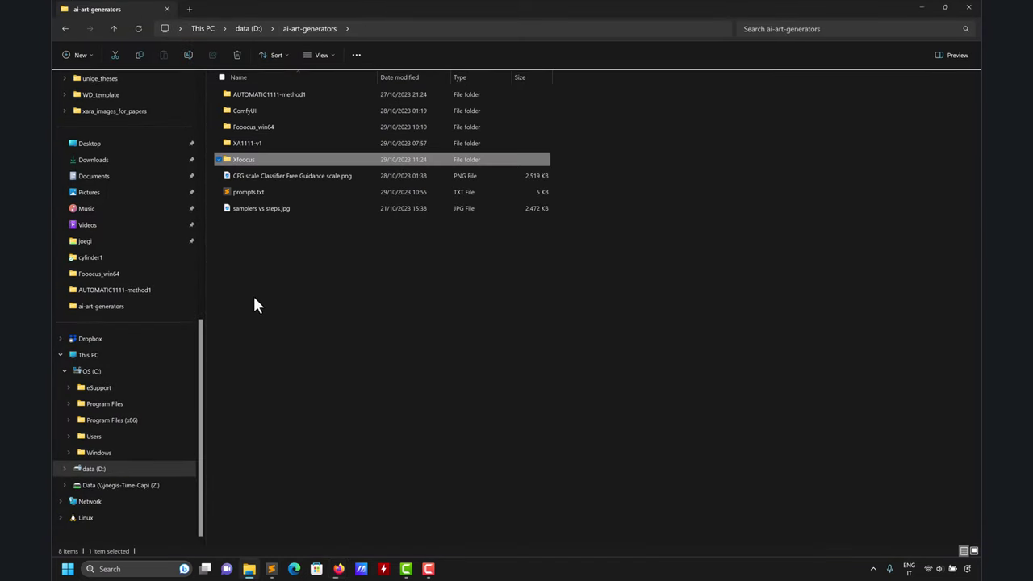
pyautogui.doubleClick(268, 160)
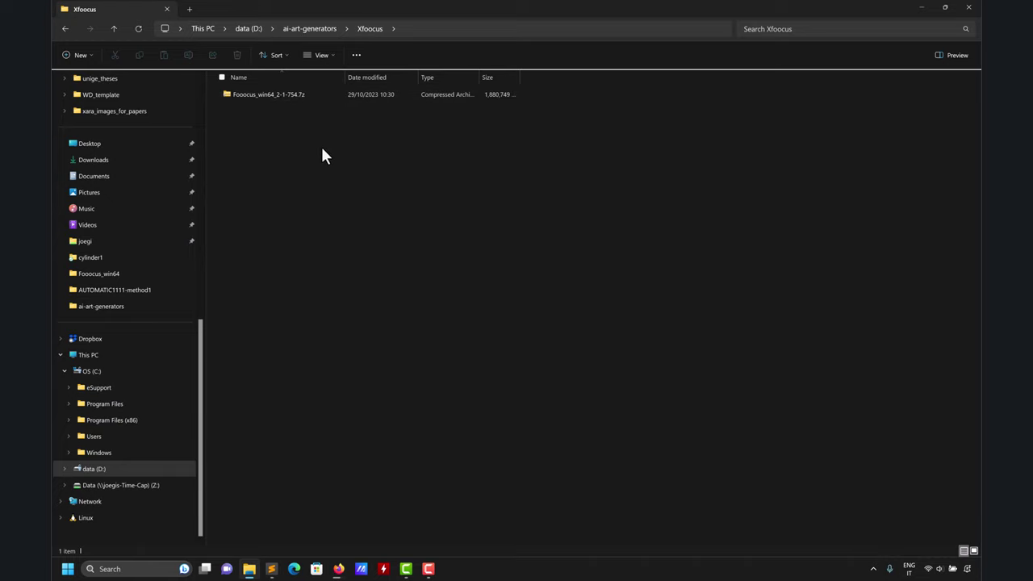
pyautogui.rightClick(281, 94)
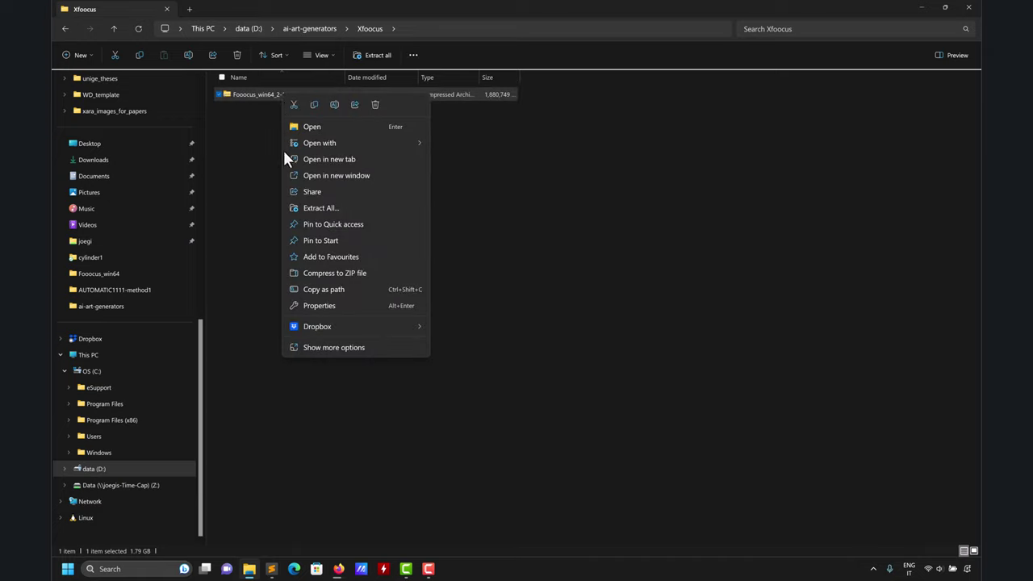
pyautogui.click(323, 207)
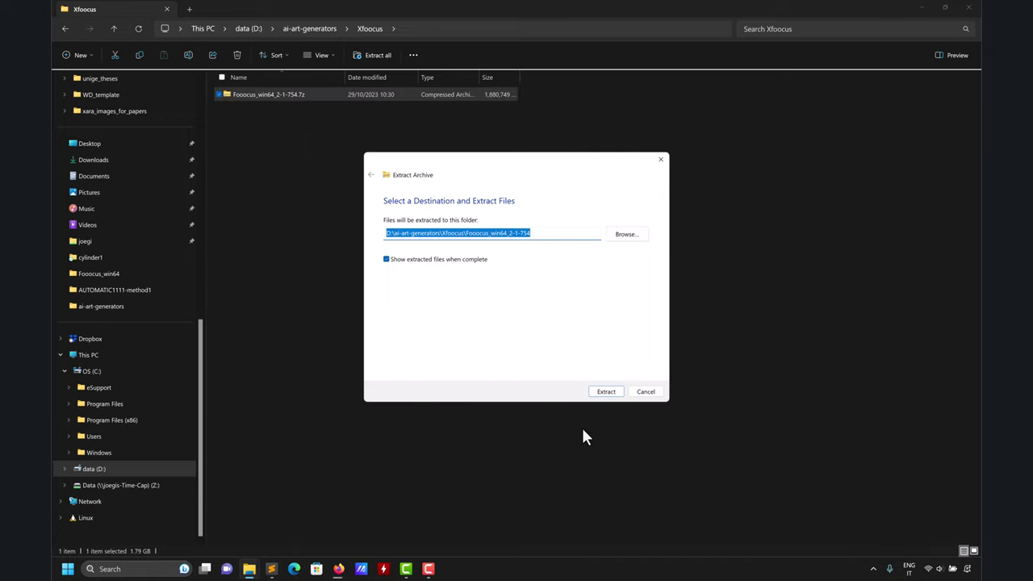
pyautogui.click(607, 393)
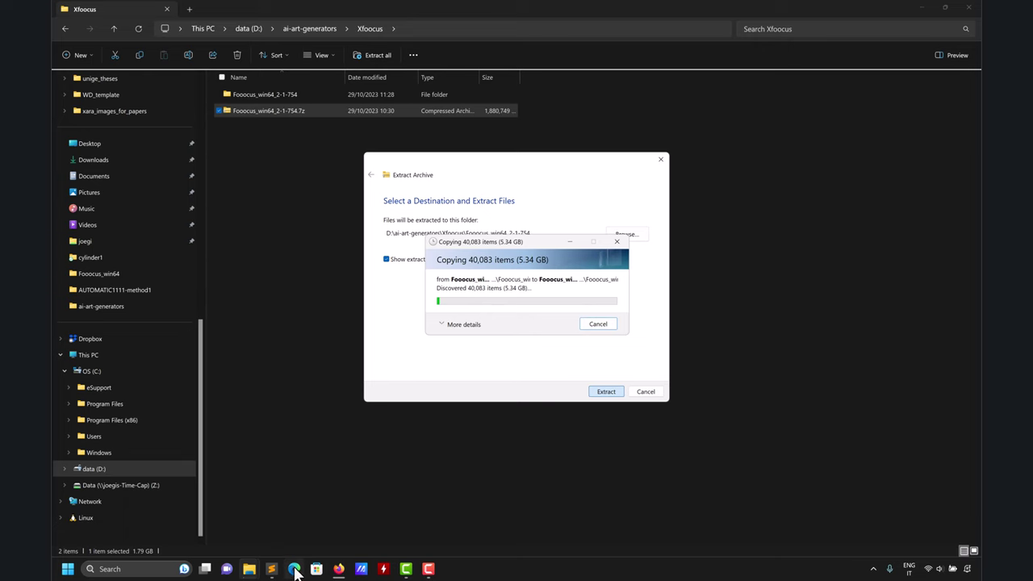
# View the 7zip Google search results in Firefox, and return to the archive extraction
pyautogui.moveTo(338, 568)
pyautogui.click(255, 517)
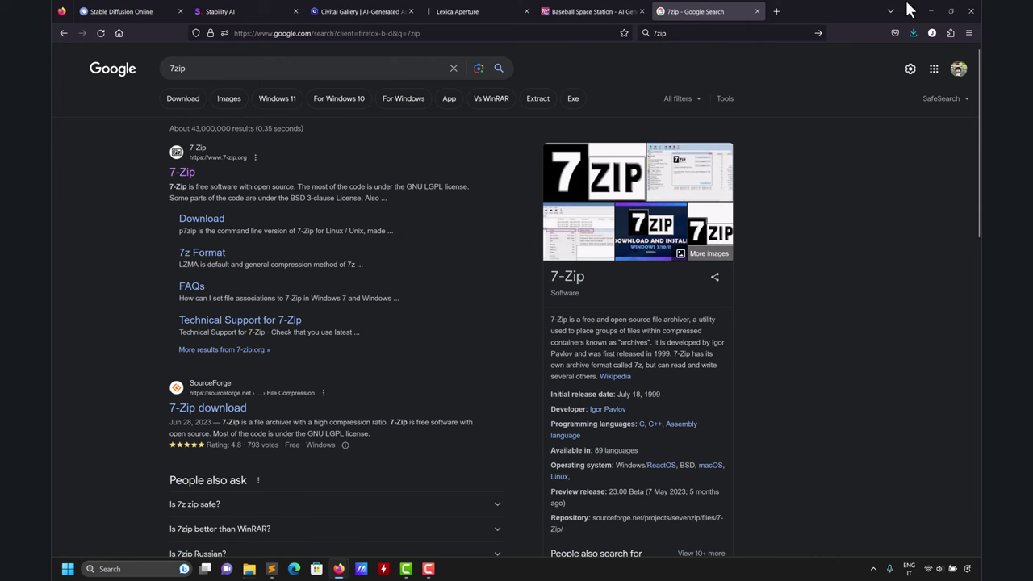
pyautogui.click(929, 12)
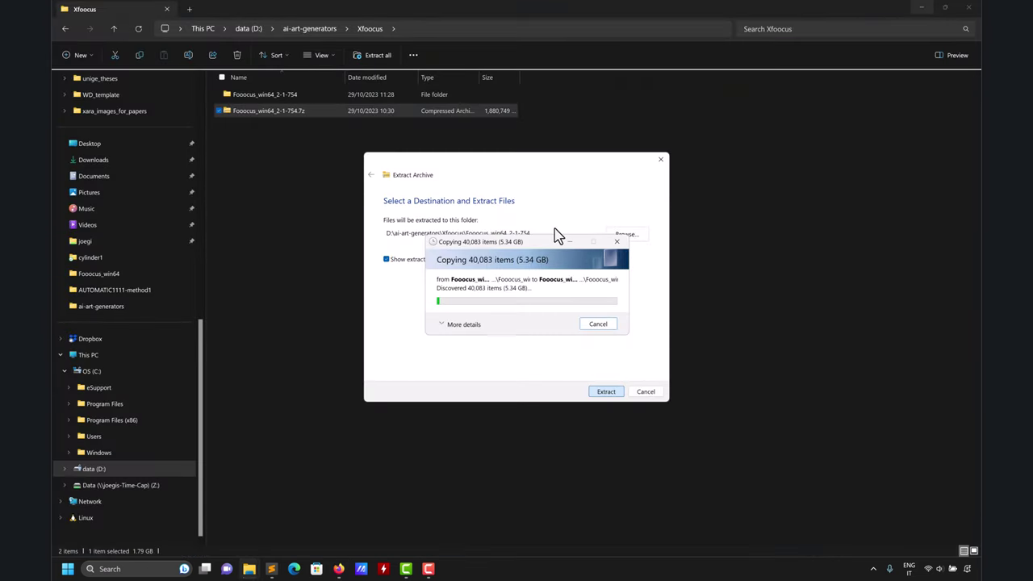
# Close the automatically opened extraction window, and launch run.bat from the extracted Fooocus_win64_2-1-754 folder
pyautogui.moveTo(526, 248); pyautogui.dragTo(229, 306)
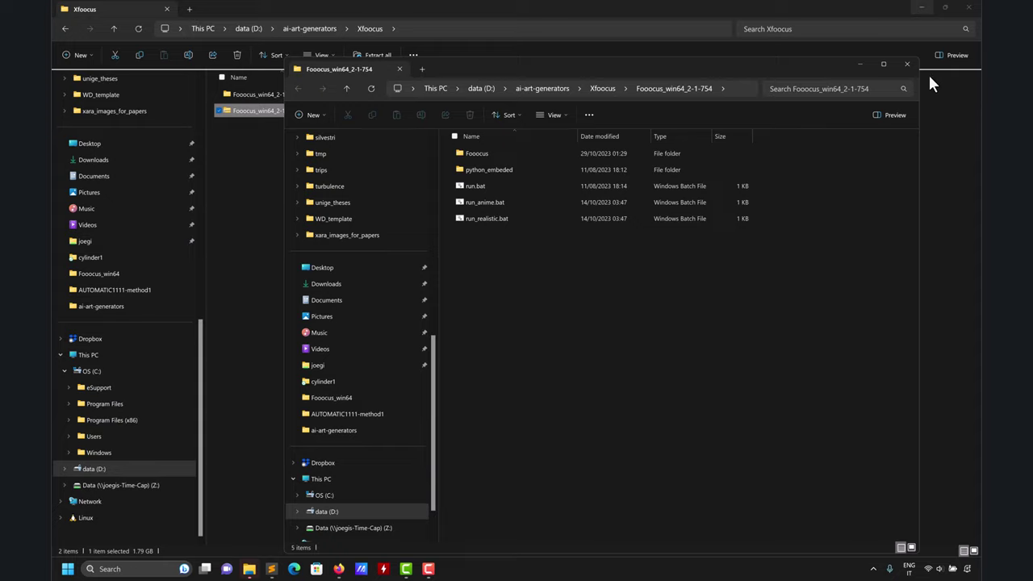
pyautogui.click(908, 64)
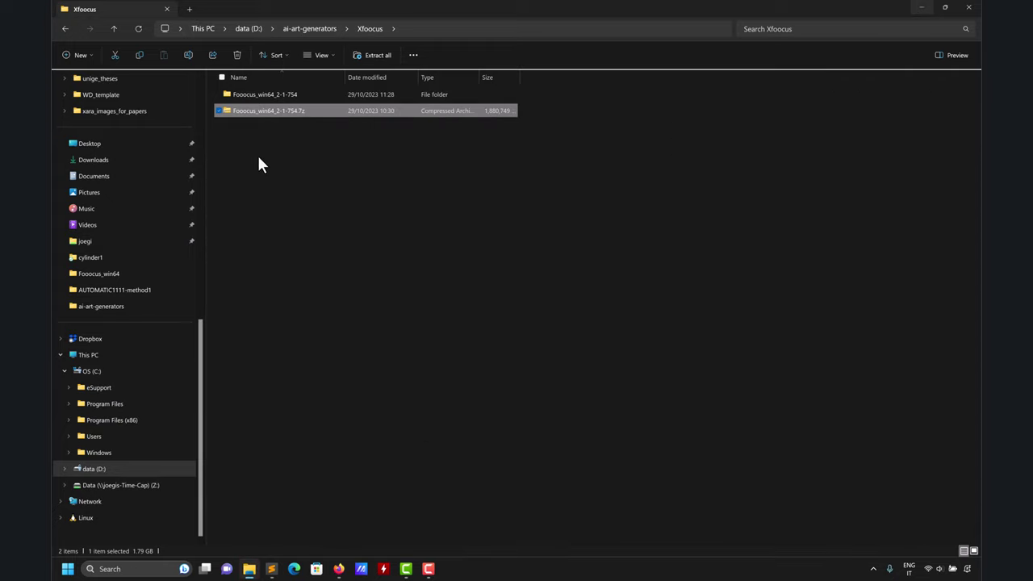
pyautogui.doubleClick(275, 96)
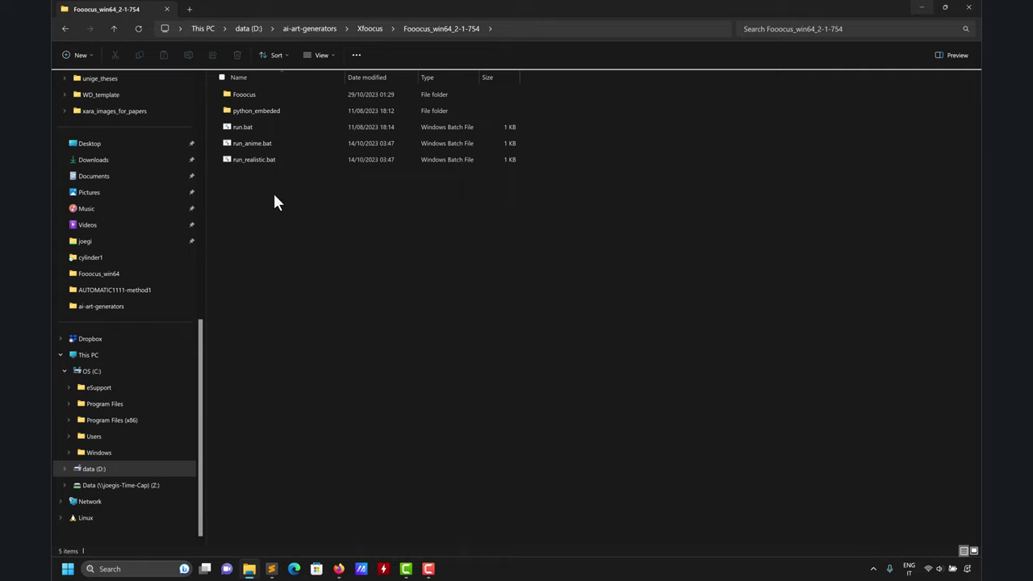
pyautogui.doubleClick(248, 129)
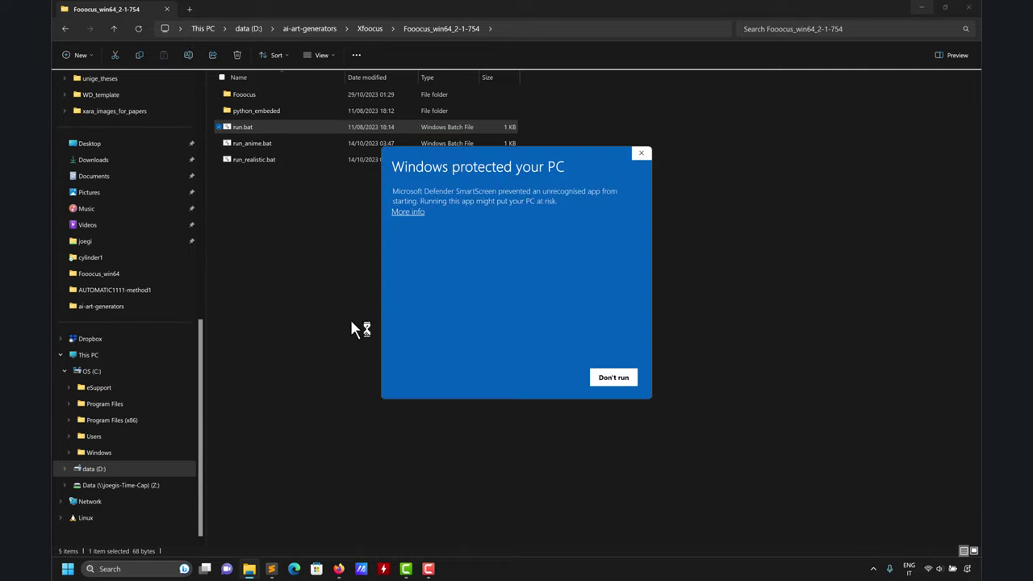
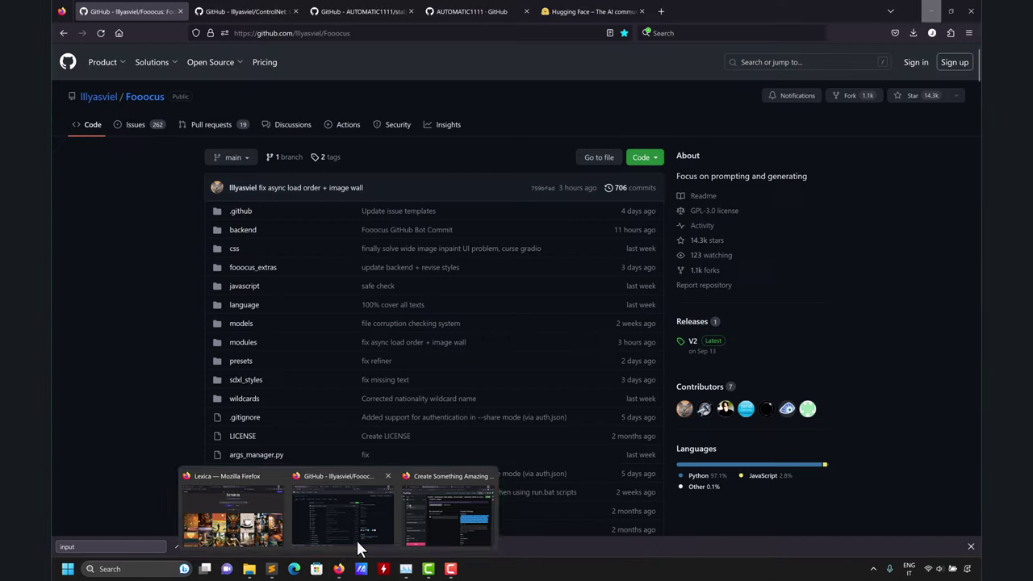
# Switch to the Fooocus GitHub repository in Firefox, highlighting its address, and open the repository owner's profile
pyautogui.click(357, 540)
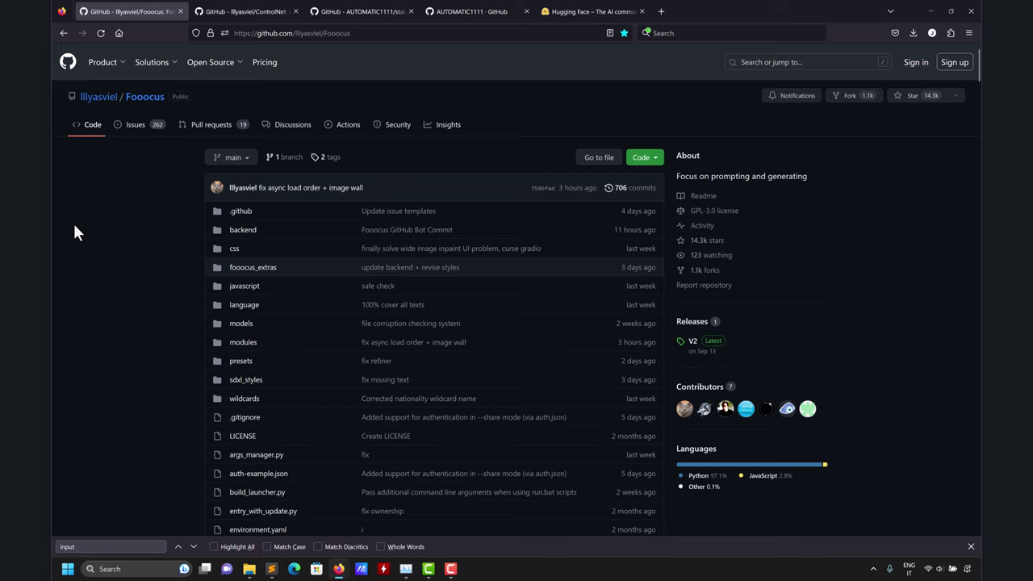
pyautogui.doubleClick(367, 35)
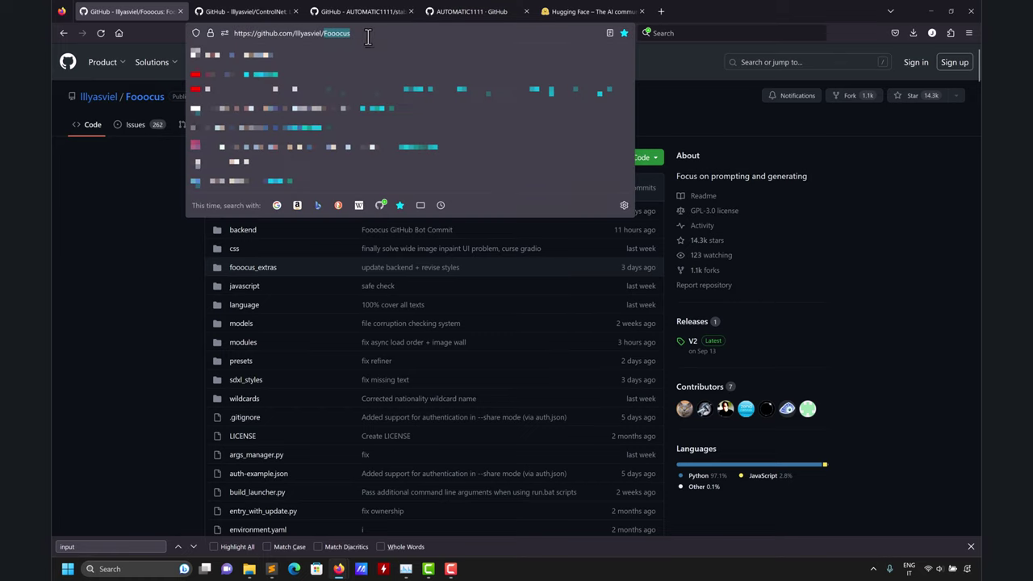
pyautogui.click(367, 35)
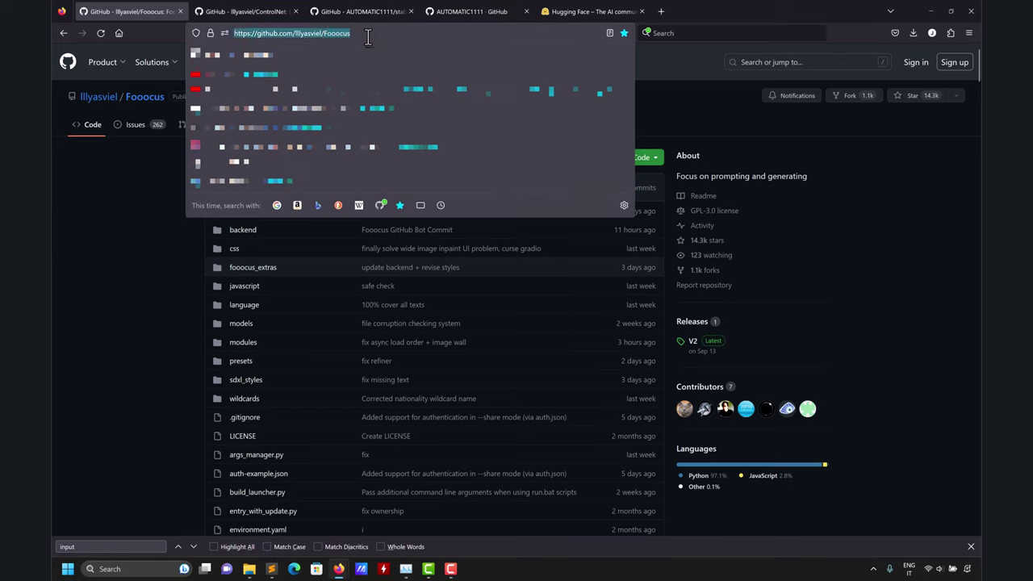
pyautogui.click(85, 206)
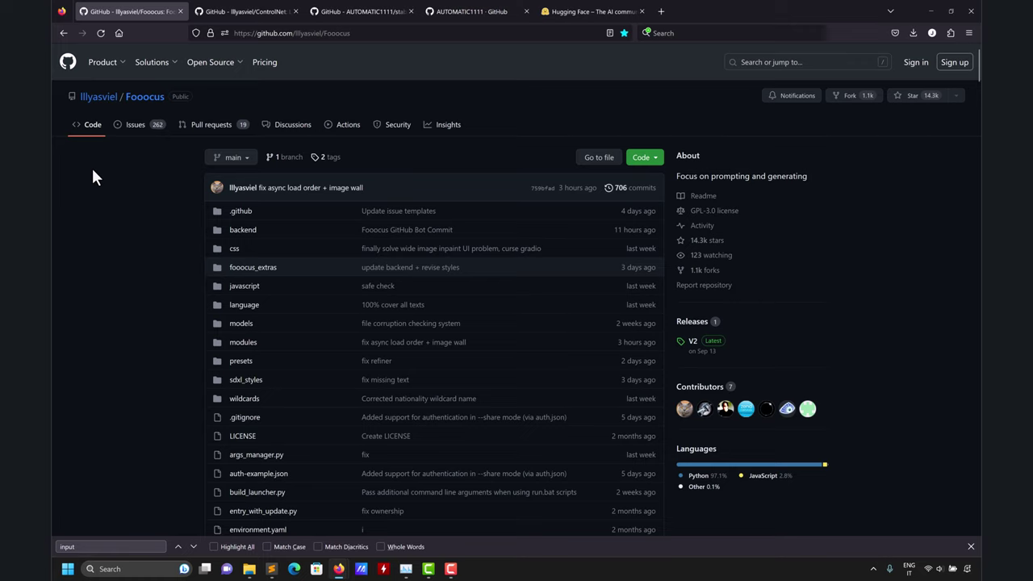
pyautogui.click(100, 104)
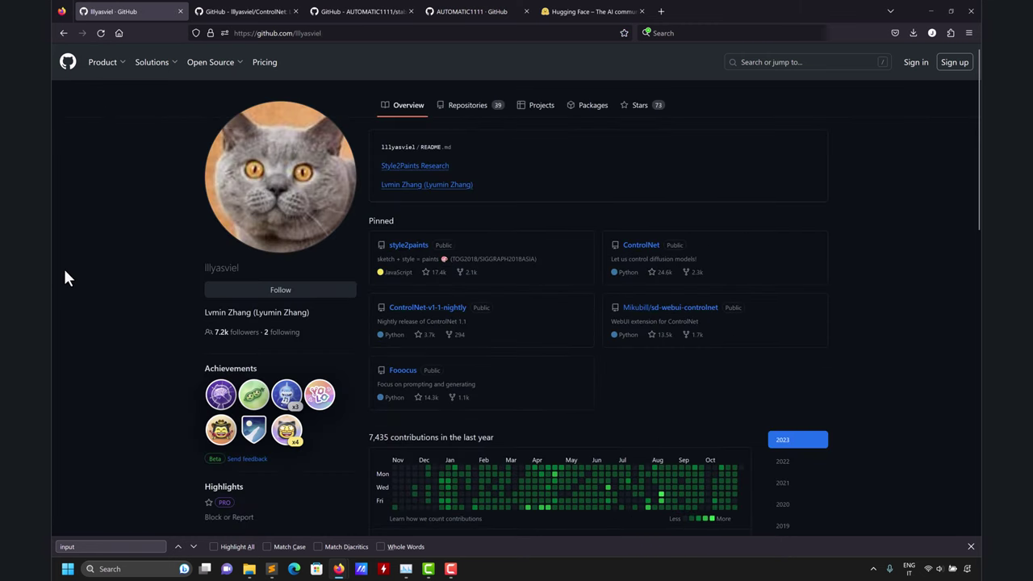
# Open the Fooocus developer's repositories list on GitHub and look through the projects
pyautogui.click(464, 109)
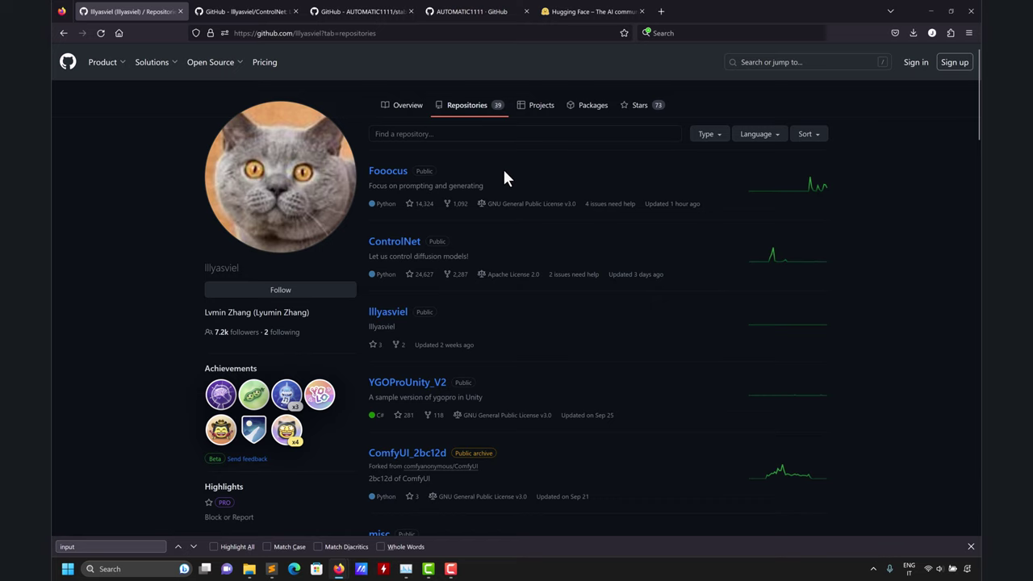
pyautogui.scroll(-6, 503, 167)
pyautogui.scroll(-10, 525, 178)
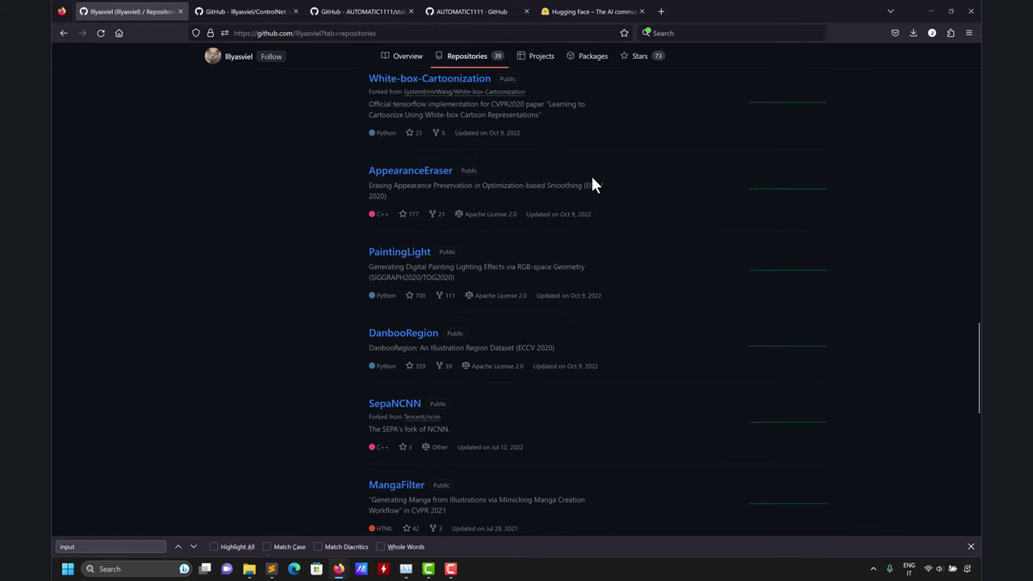
pyautogui.scroll(20, 591, 184)
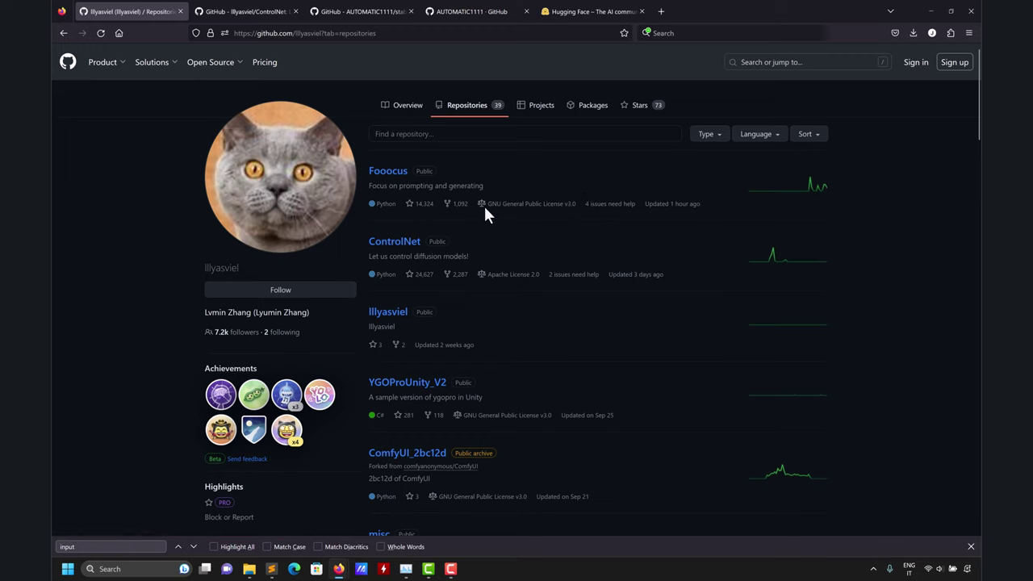
# Open the Fooocus repository and read its readme from the file list through the introduction and Midjourney comparison table
pyautogui.click(394, 173)
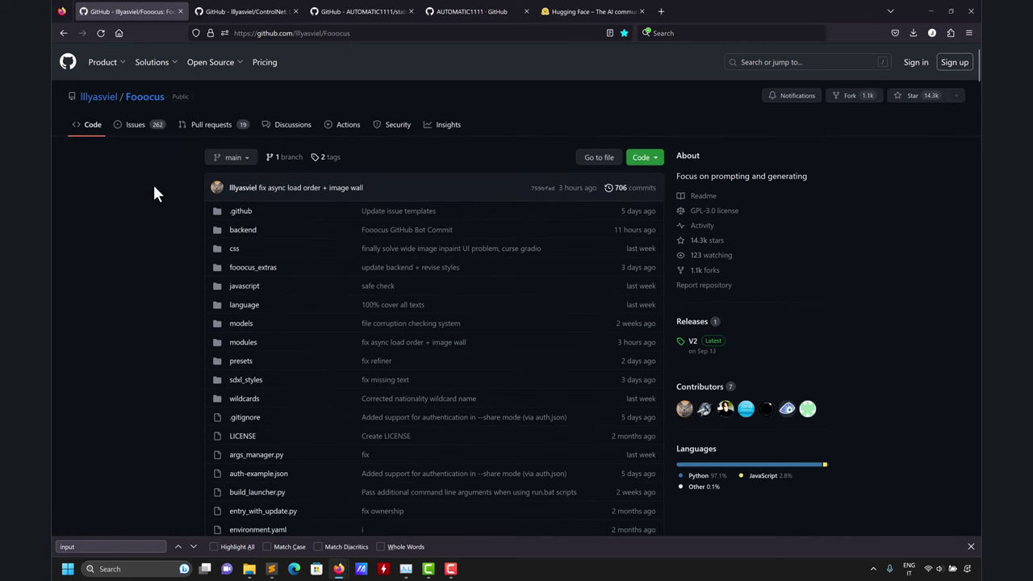
pyautogui.scroll(-5, 156, 193)
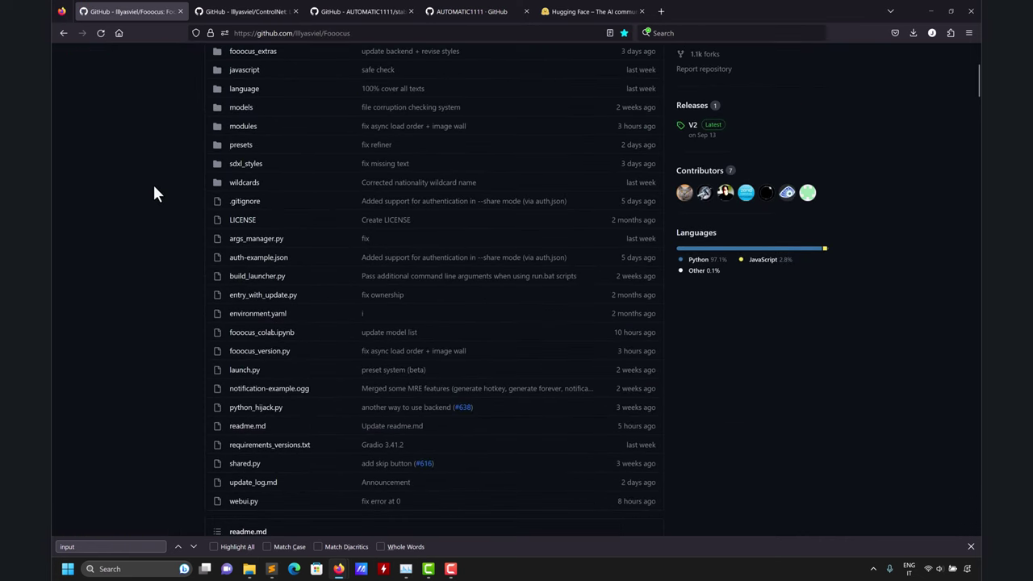
pyautogui.scroll(-10, 155, 192)
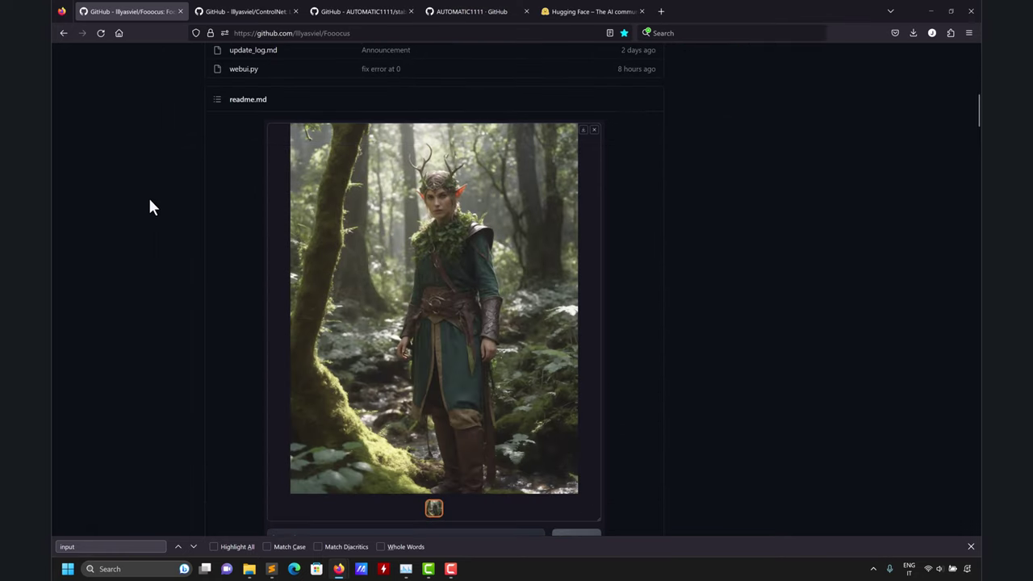
pyautogui.scroll(-4, 148, 218)
pyautogui.scroll(2, 148, 218)
pyautogui.scroll(-4, 148, 212)
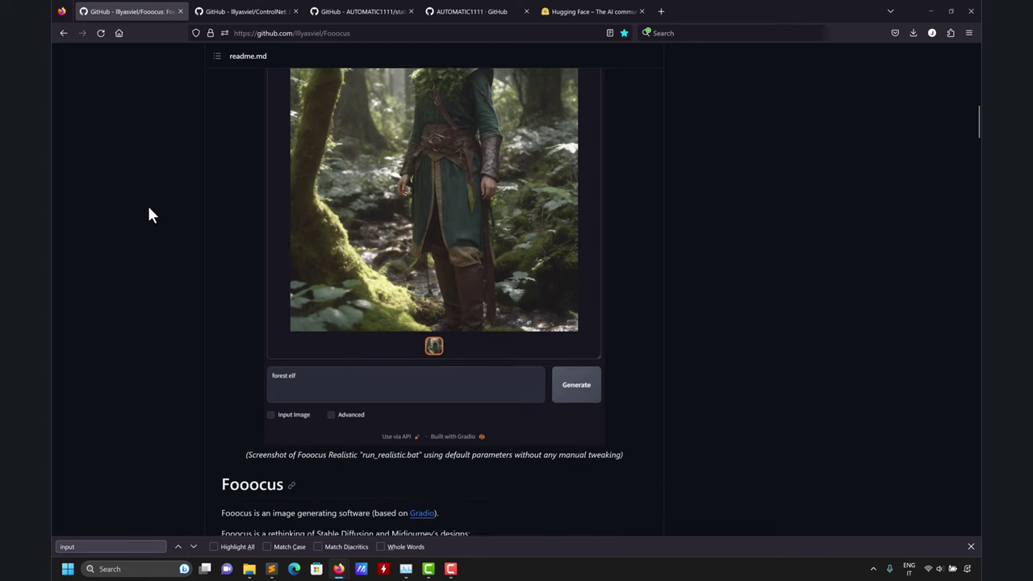
pyautogui.scroll(-7, 148, 214)
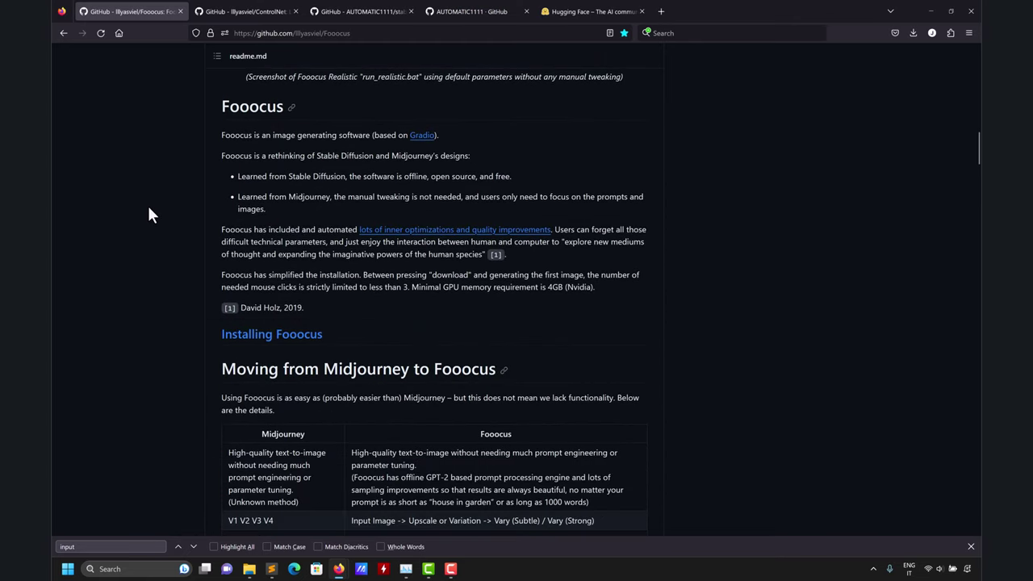
pyautogui.scroll(-5, 150, 214)
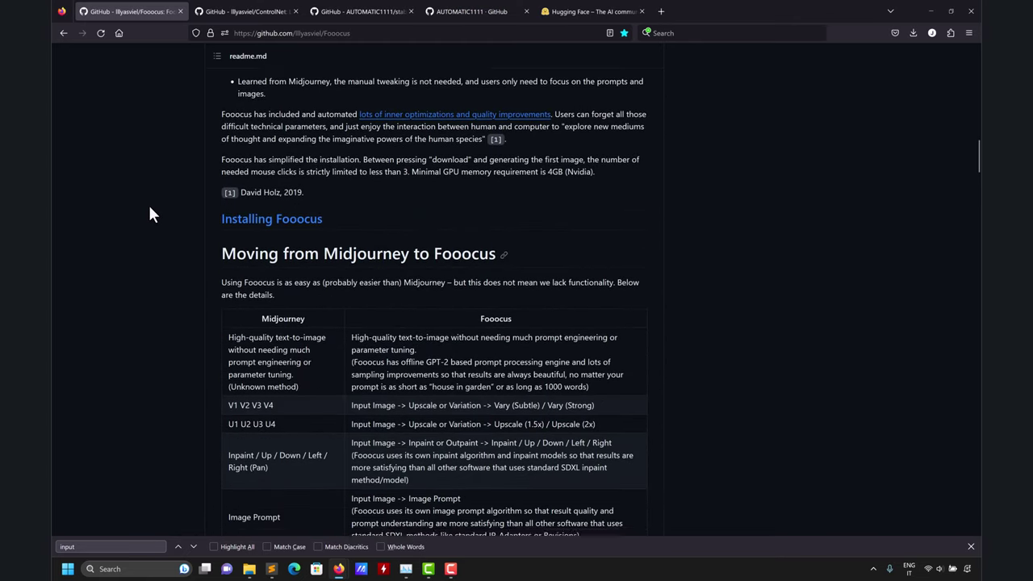
pyautogui.scroll(-12, 150, 214)
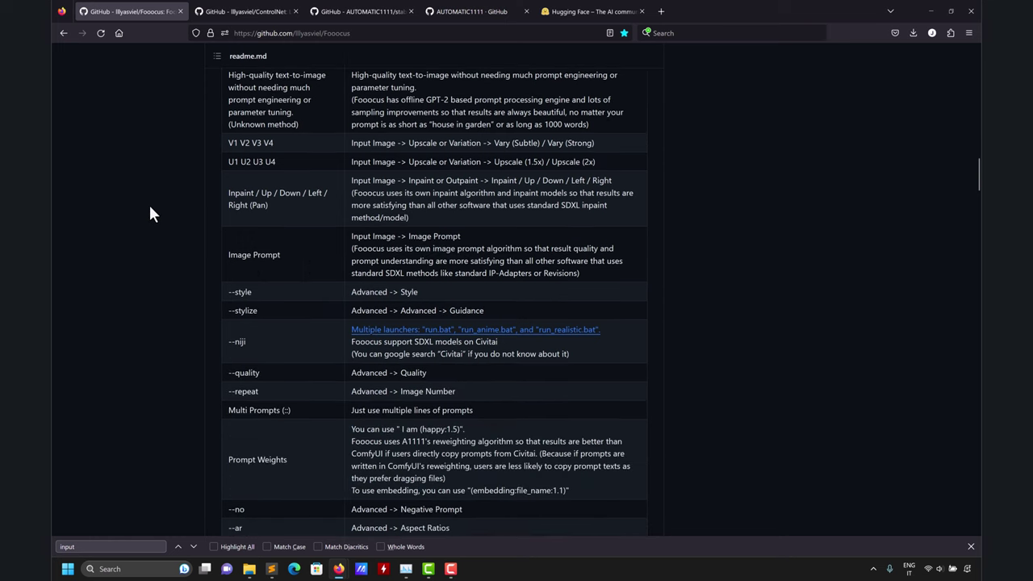
pyautogui.scroll(12, 150, 214)
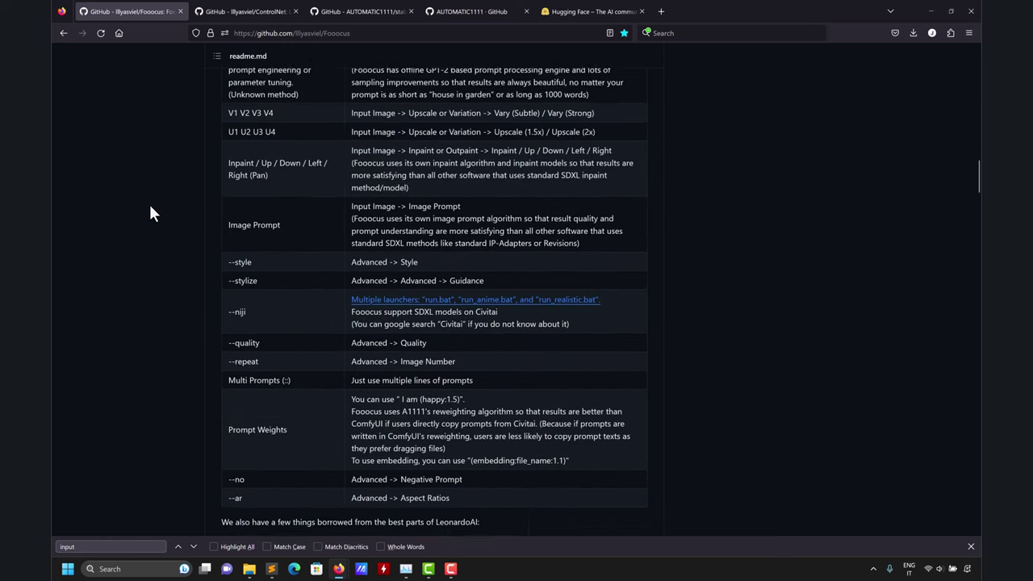
pyautogui.scroll(5, 150, 214)
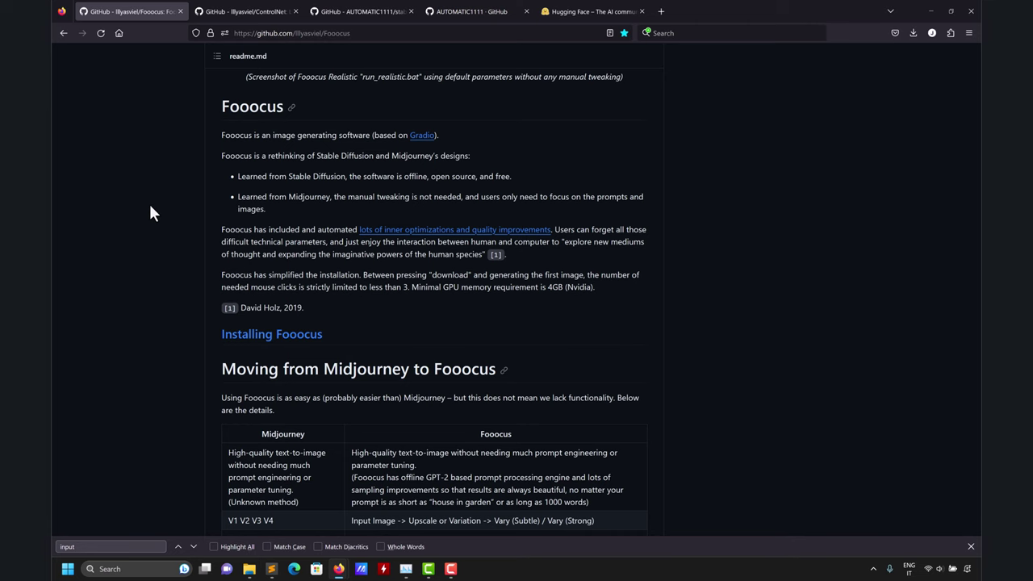
pyautogui.scroll(-1, 151, 212)
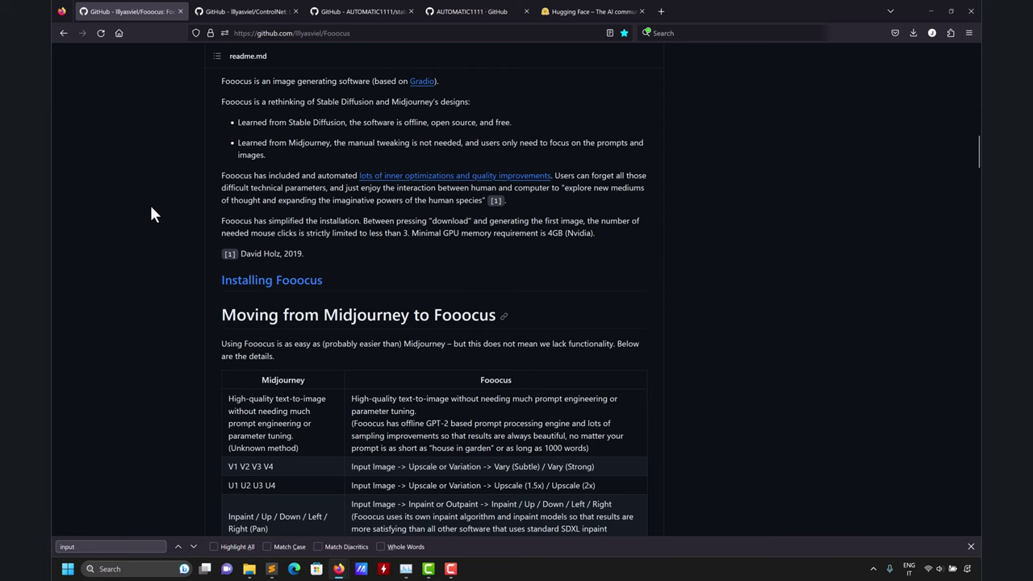
# Examine the readme's Windows download instructions, model and hardware notes, and the LeonardoAI and Midjourney comparison tables
pyautogui.scroll(-16, 151, 210)
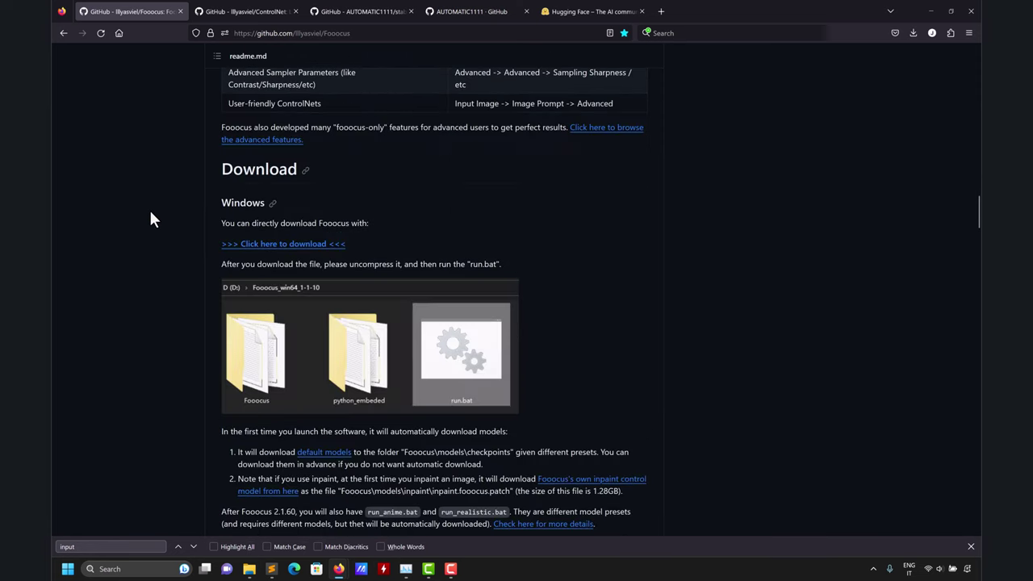
pyautogui.scroll(-8, 636, 267)
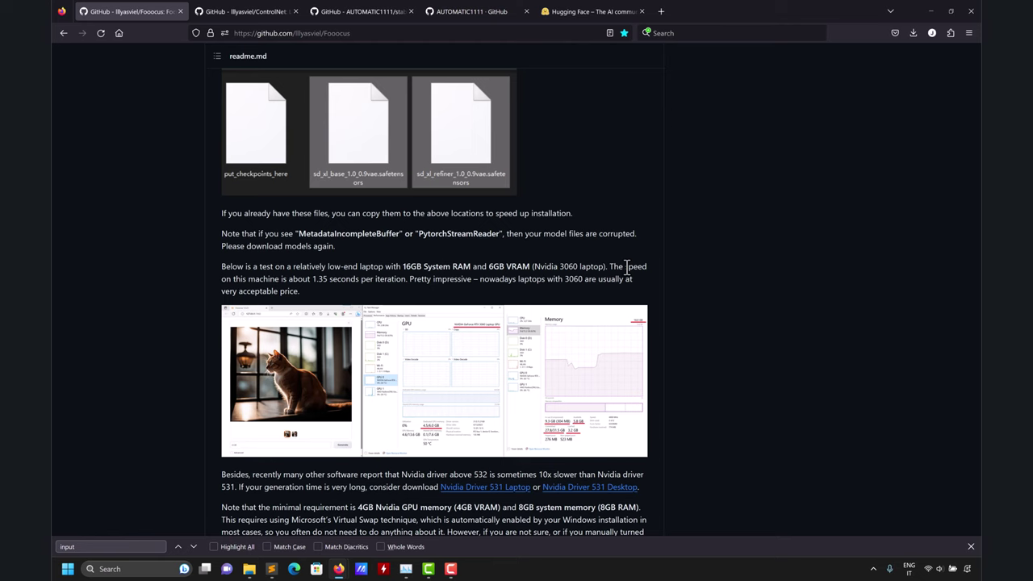
pyautogui.scroll(5, 627, 268)
pyautogui.scroll(4, 670, 271)
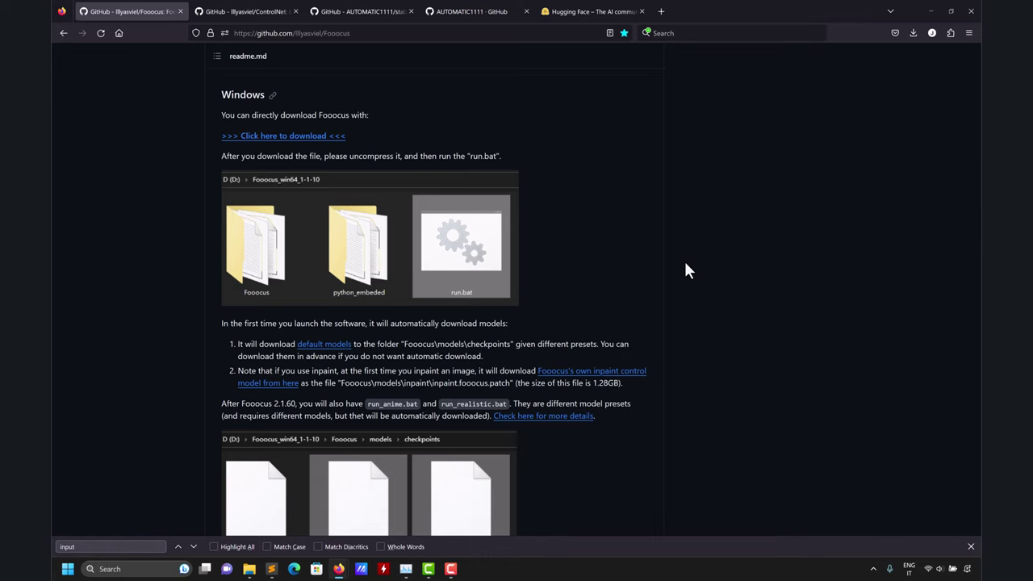
pyautogui.scroll(5, 692, 266)
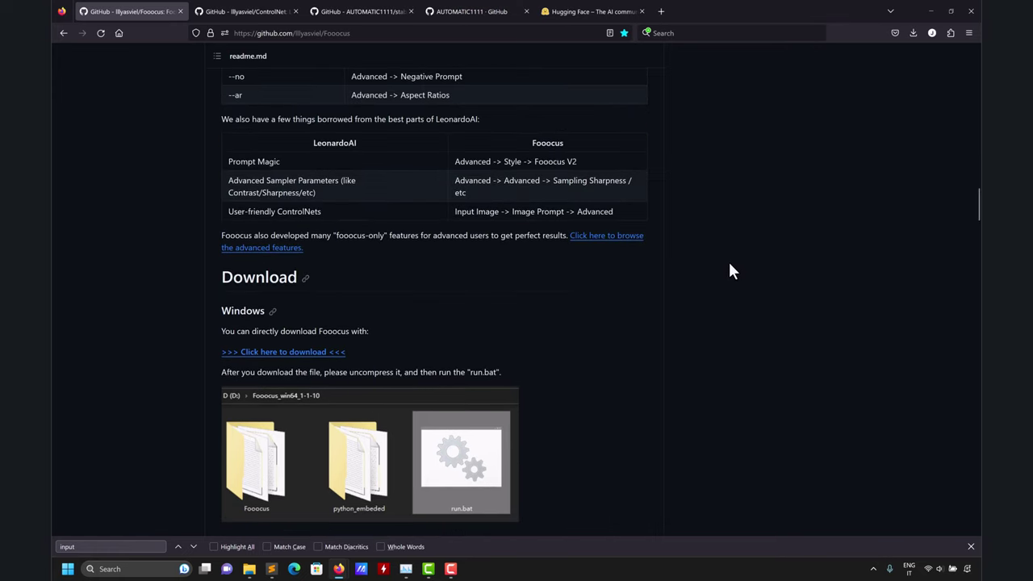
pyautogui.scroll(4, 730, 270)
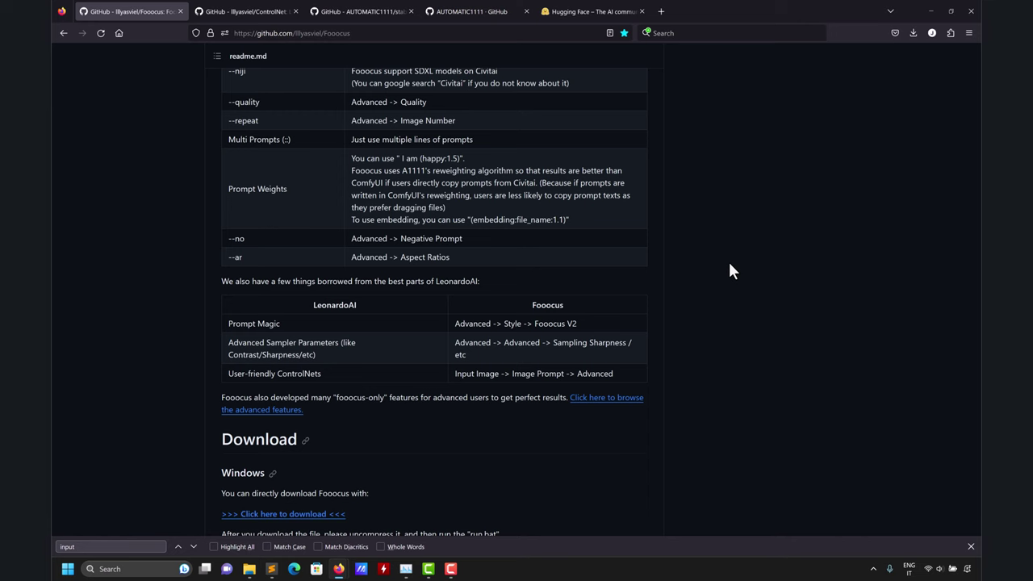
pyautogui.scroll(4, 730, 271)
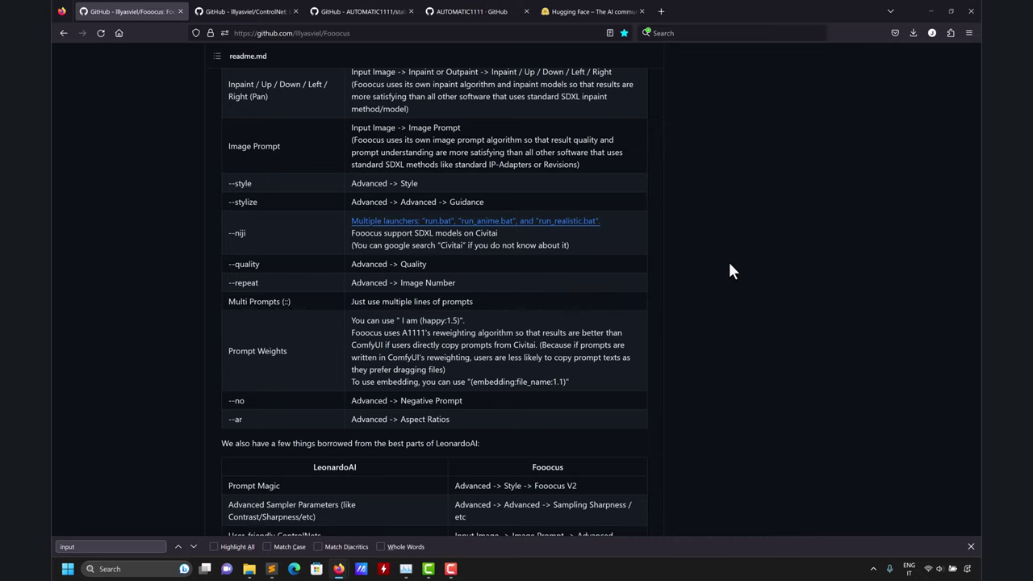
# Download the Windows package of Fooocus from the readme's Download section
pyautogui.scroll(-10, 726, 265)
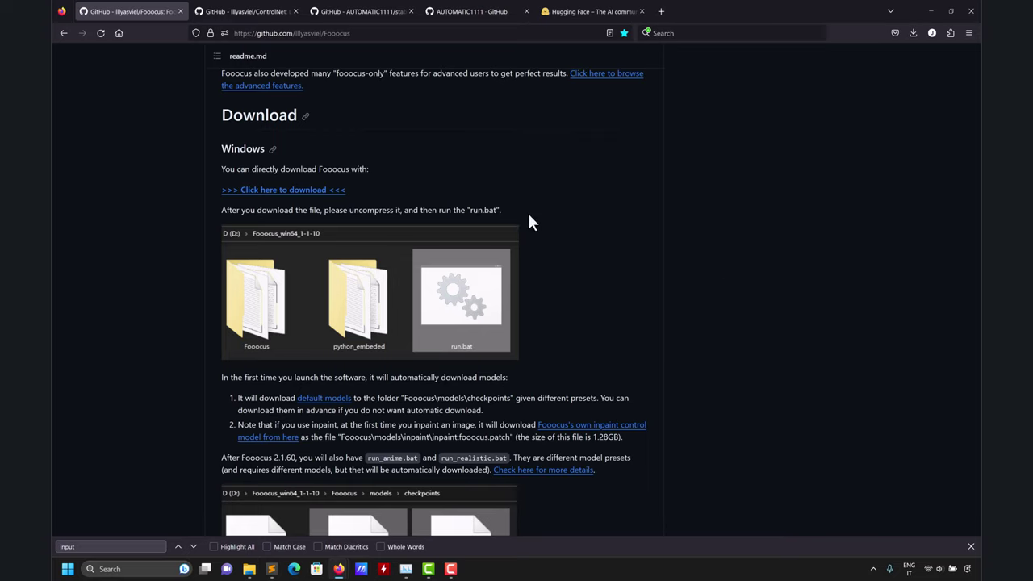
pyautogui.click(343, 198)
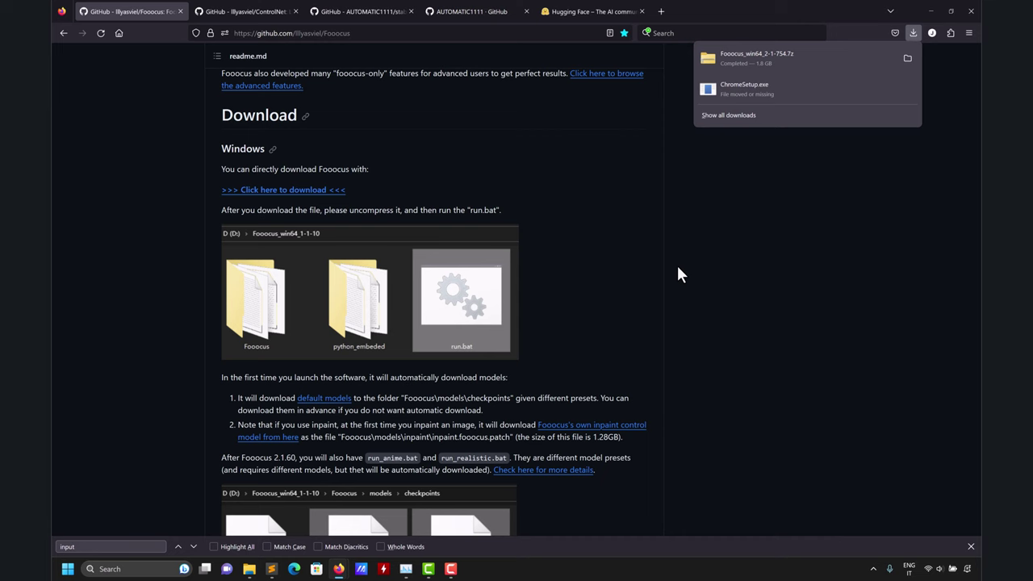
# Switch to the Firefox window showing Lexica, go to the Civitai site and open its models gallery
pyautogui.moveTo(337, 568)
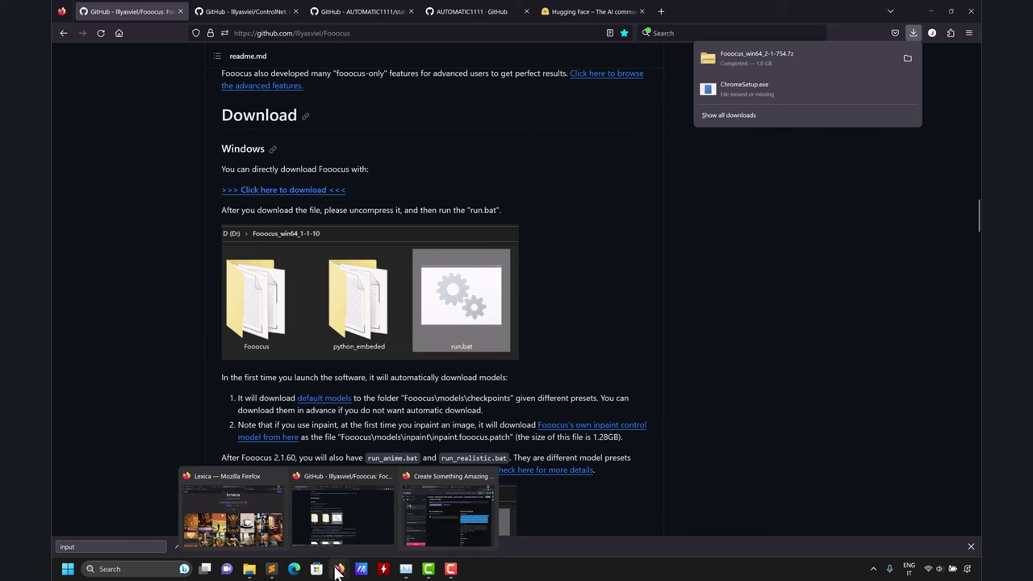
pyautogui.click(266, 525)
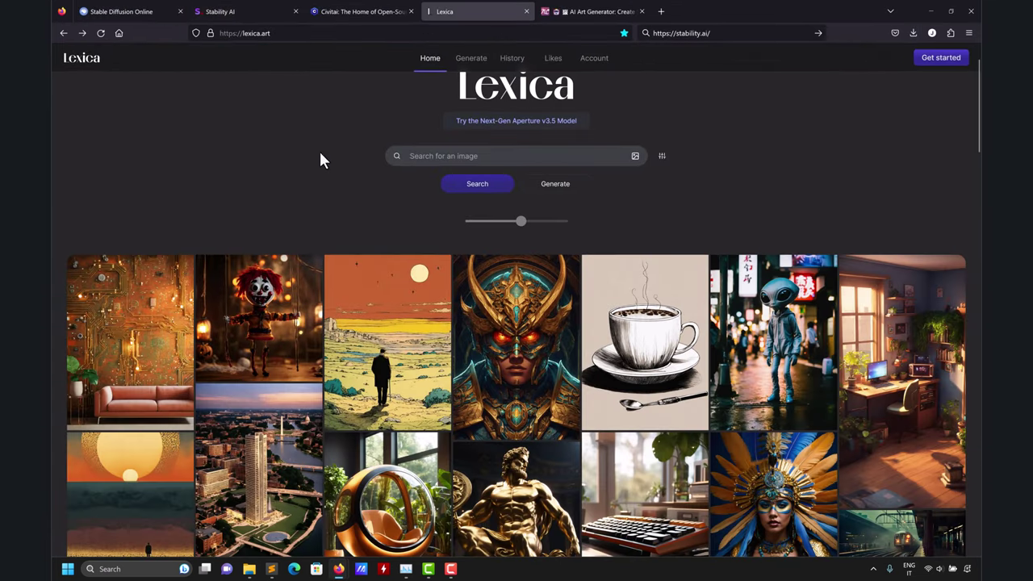
pyautogui.scroll(1, 329, 147)
pyautogui.click(331, 12)
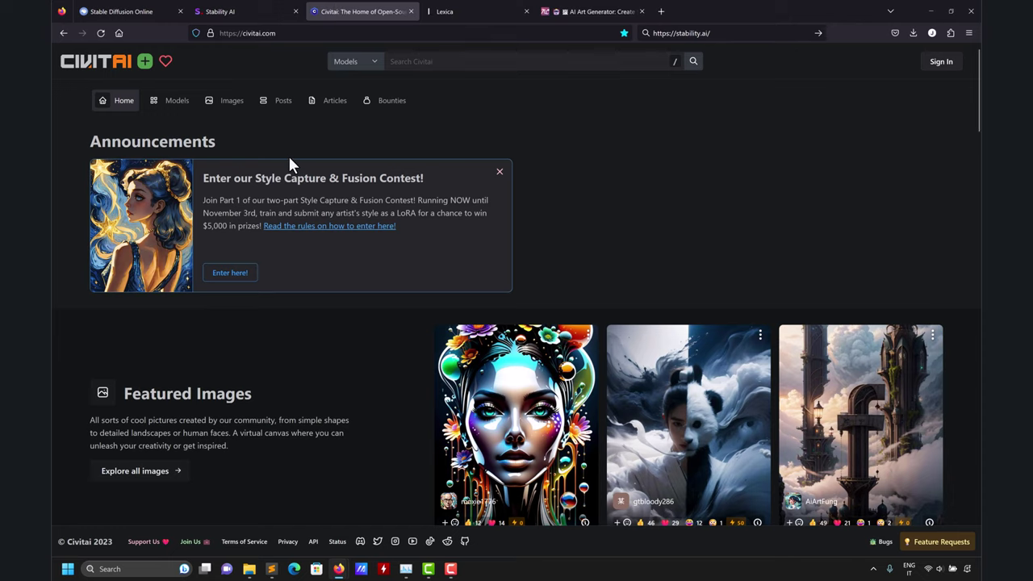
pyautogui.click(179, 108)
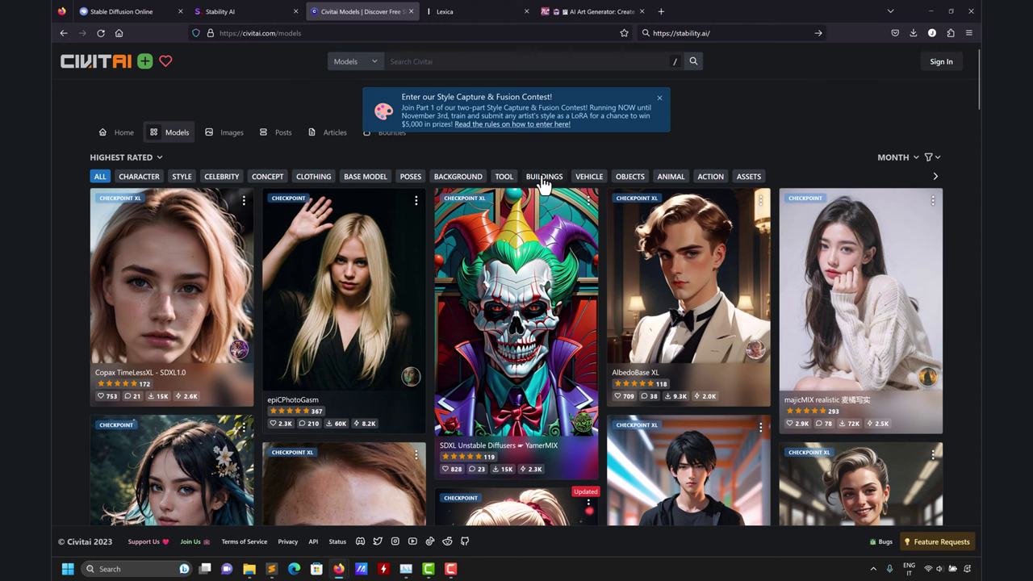
# Dismiss the contest announcement and browse the highest-rated models in the Civitai gallery
pyautogui.scroll(-1, 541, 186)
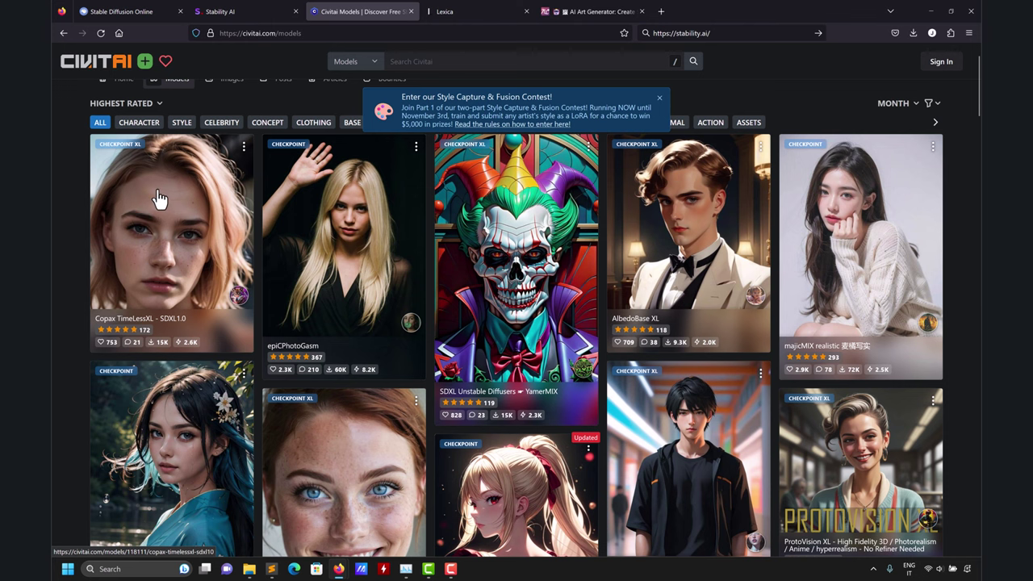
pyautogui.click(659, 98)
pyautogui.scroll(-3, 267, 242)
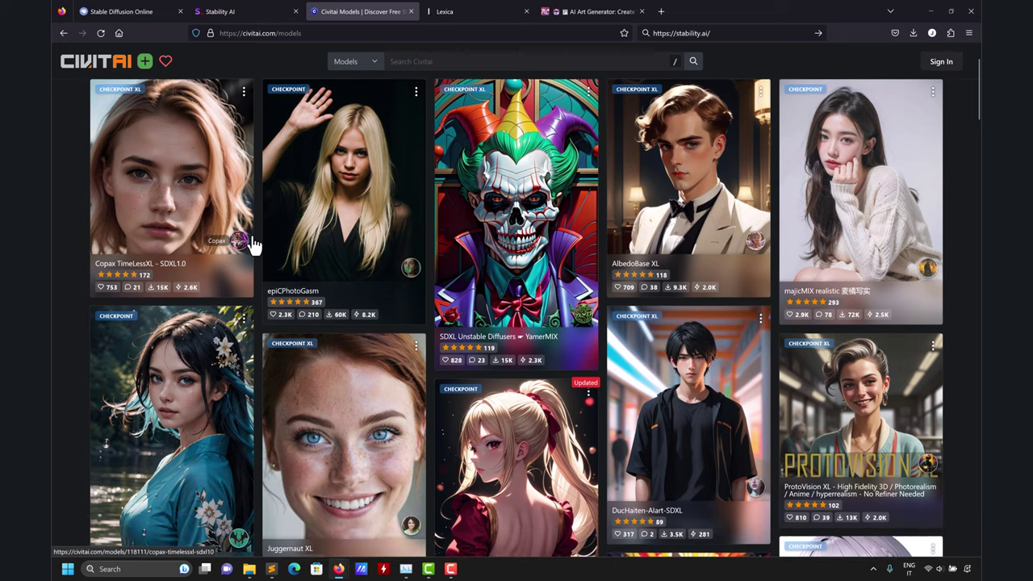
pyautogui.scroll(-3, 277, 244)
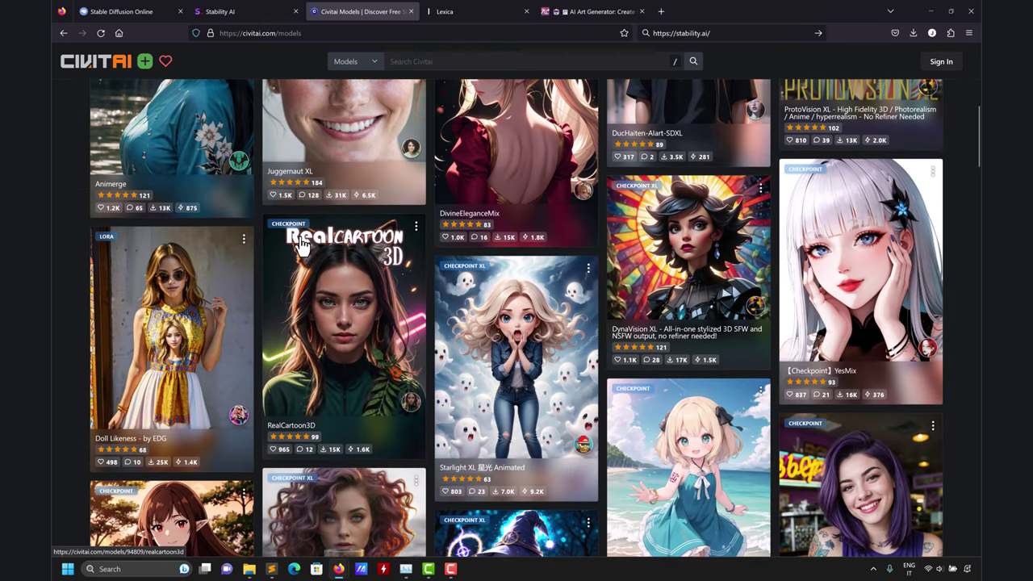
pyautogui.scroll(-5, 299, 246)
pyautogui.scroll(-15, 300, 248)
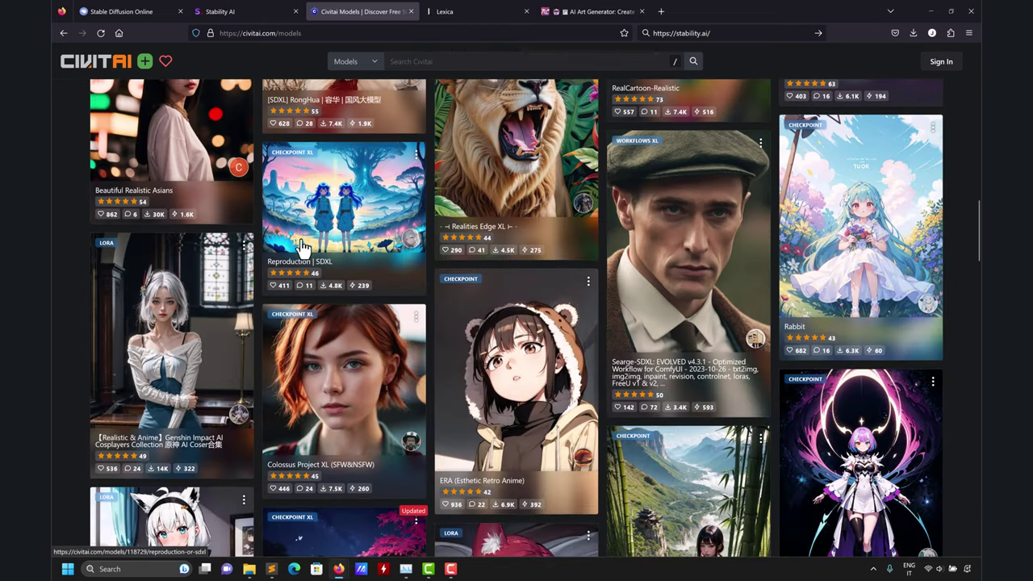
pyautogui.scroll(-5, 303, 248)
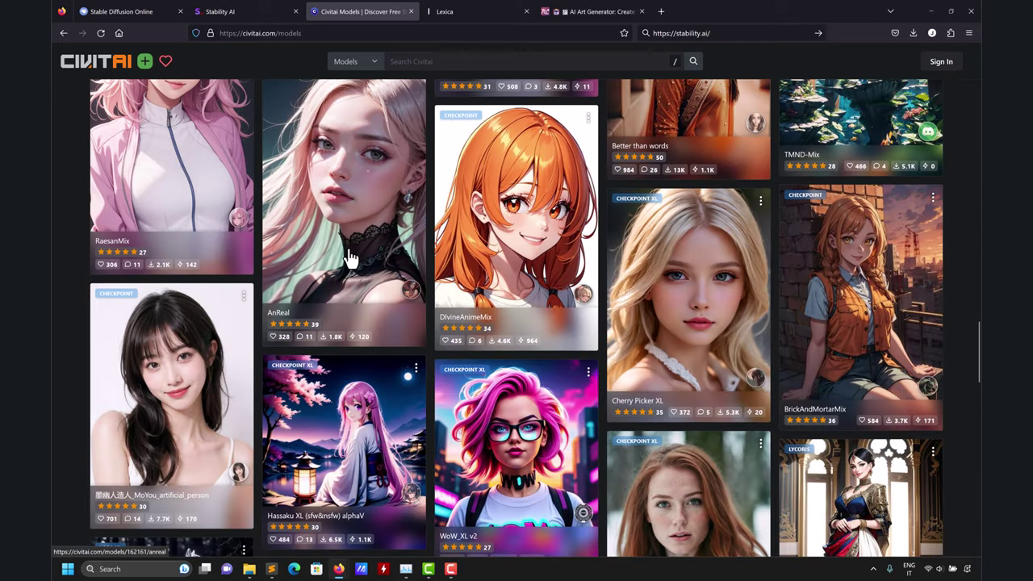
pyautogui.scroll(20, 349, 257)
pyautogui.scroll(10, 348, 252)
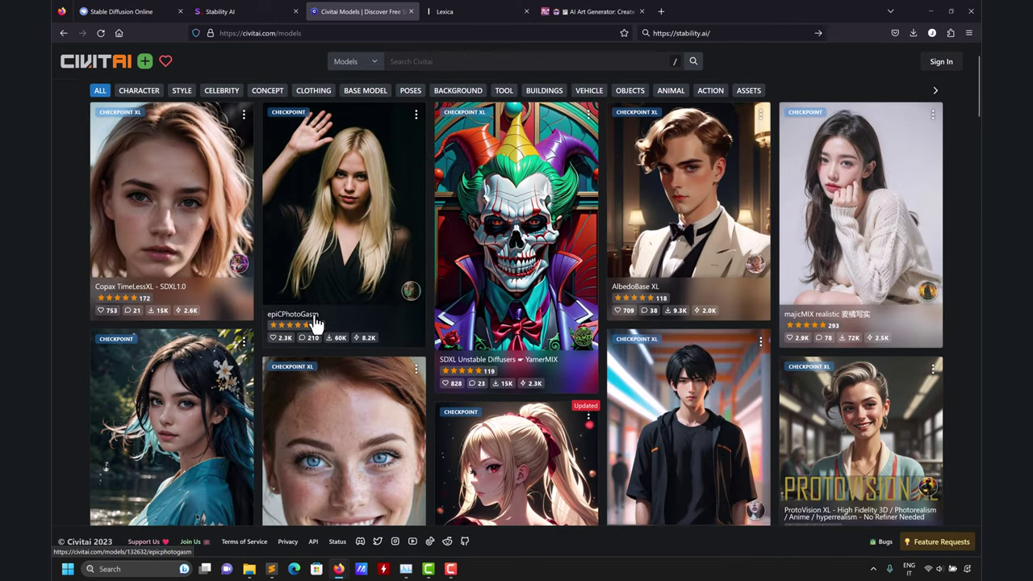
pyautogui.scroll(-3, 327, 323)
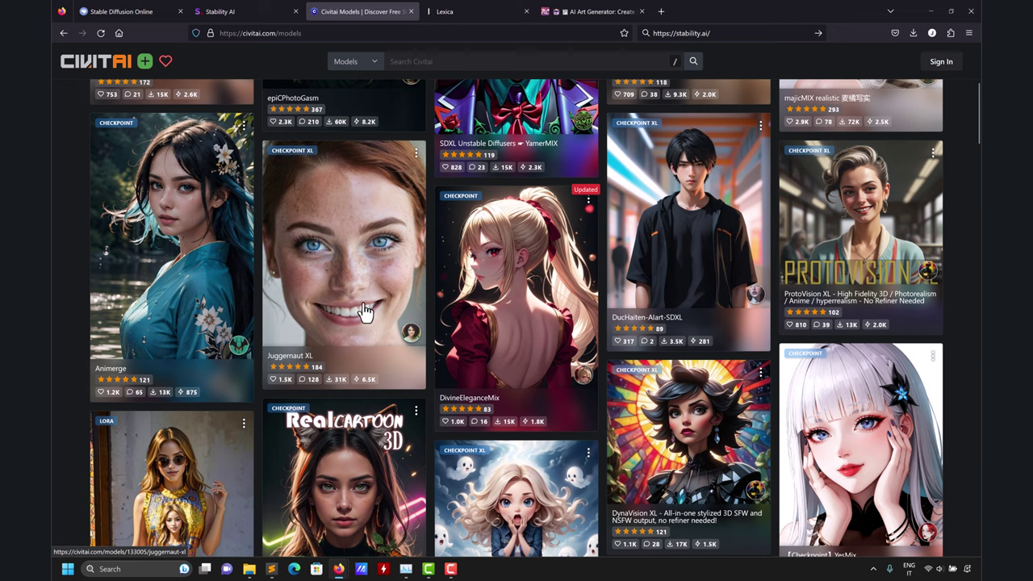
pyautogui.scroll(4, 364, 315)
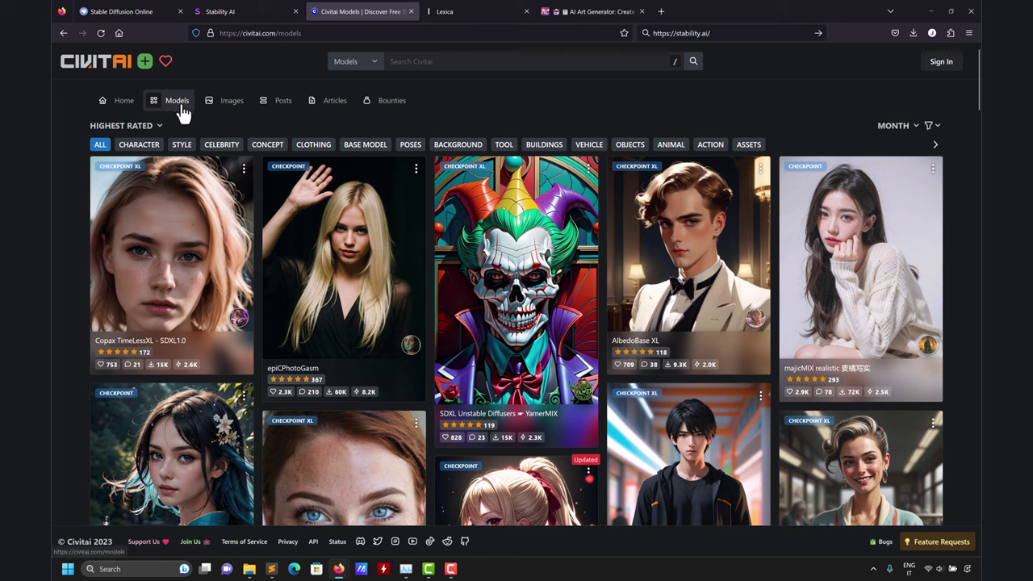
# Open Civitai's images gallery and view the smiling milk carton picture with its prompt and generation data
pyautogui.click(222, 113)
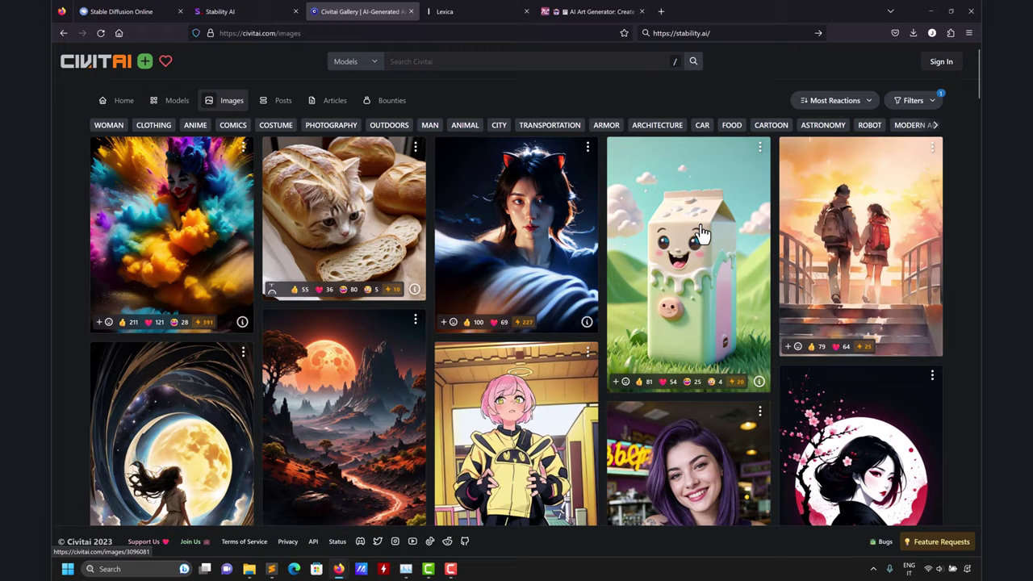
pyautogui.click(703, 234)
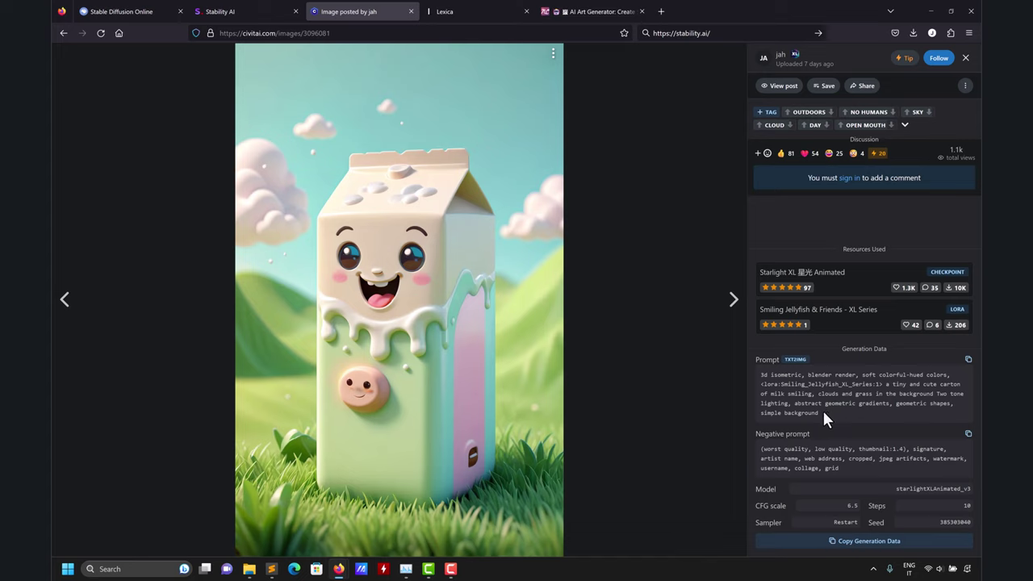
# Highlight the milk carton image's prompt and negative prompt, and return to the Civitai images gallery
pyautogui.moveTo(818, 410); pyautogui.dragTo(757, 374)
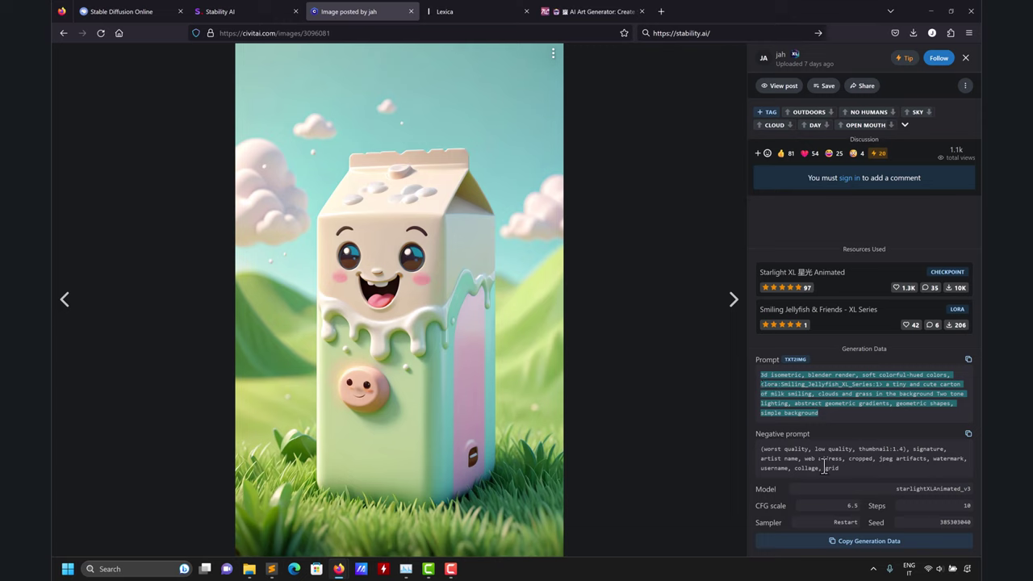
pyautogui.moveTo(844, 466); pyautogui.dragTo(757, 449)
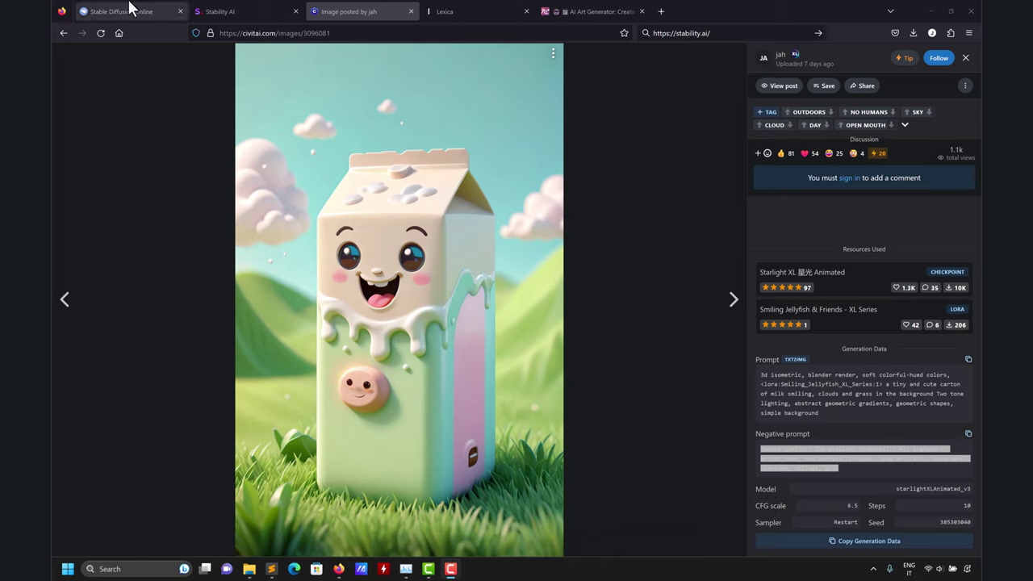
pyautogui.click(61, 29)
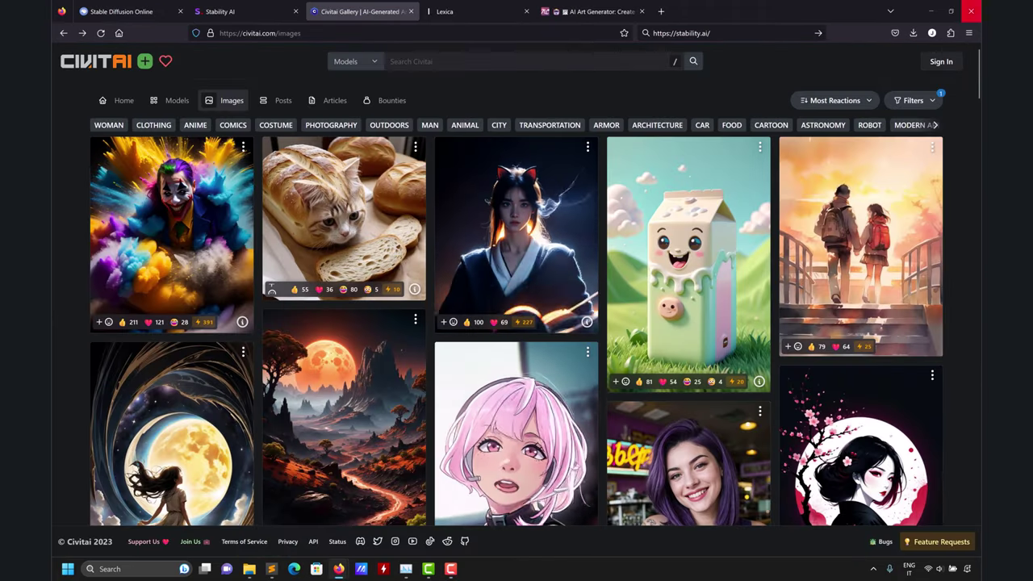
# Switch to File Explorer, open the Xfoocus folder in ai-art-generators and remove the old Fooocus_win64_2-1-60.7z archive
pyautogui.click(931, 12)
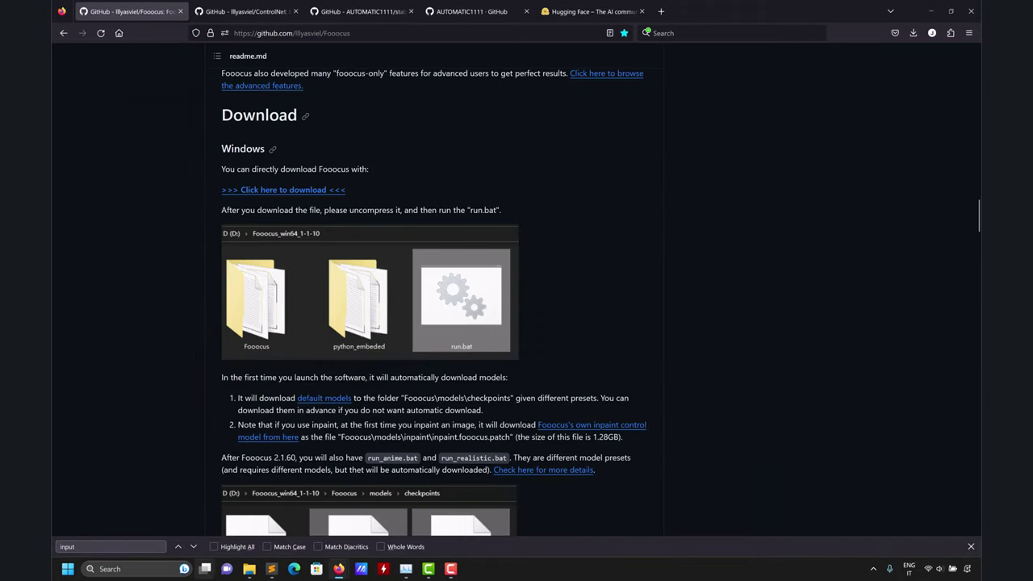
pyautogui.click(250, 569)
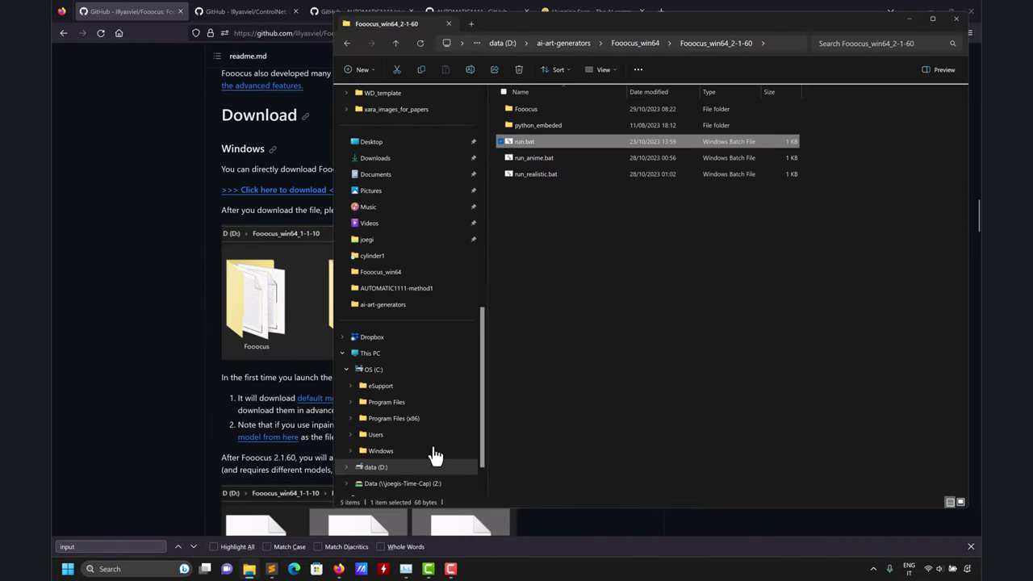
pyautogui.click(396, 42)
pyautogui.click(395, 44)
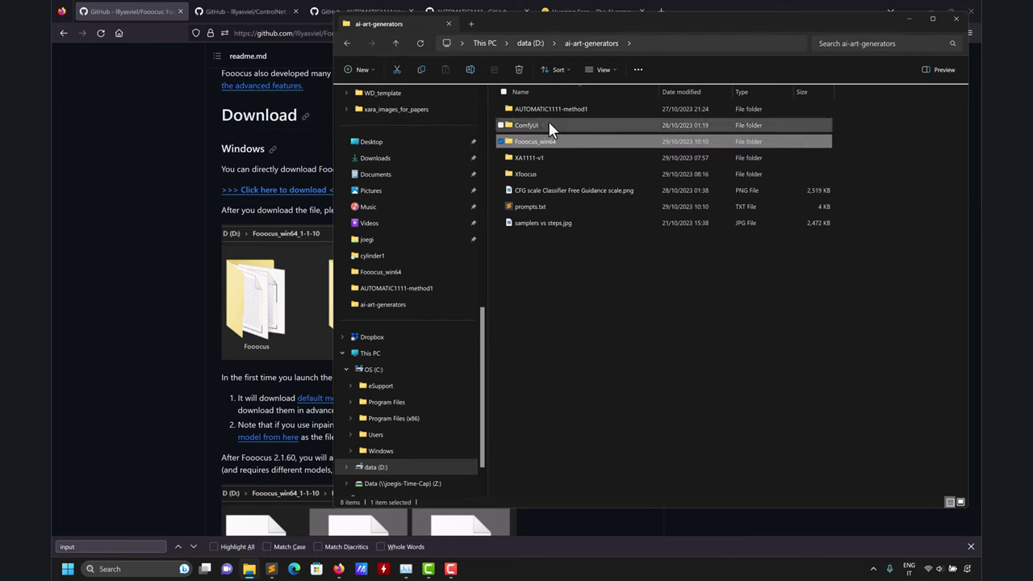
pyautogui.click(527, 173)
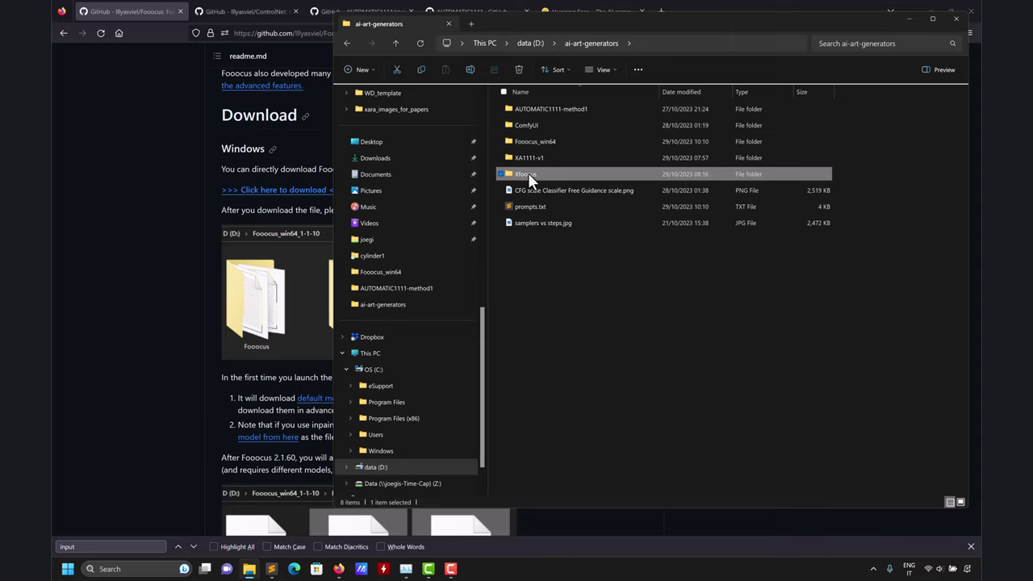
pyautogui.doubleClick(528, 172)
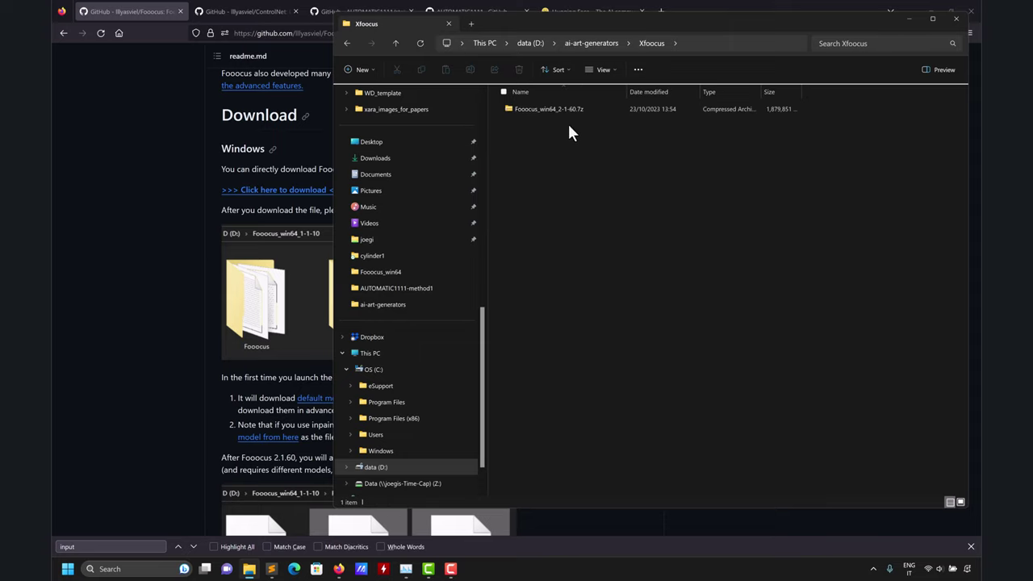
pyautogui.click(514, 109)
pyautogui.doubleClick(513, 109)
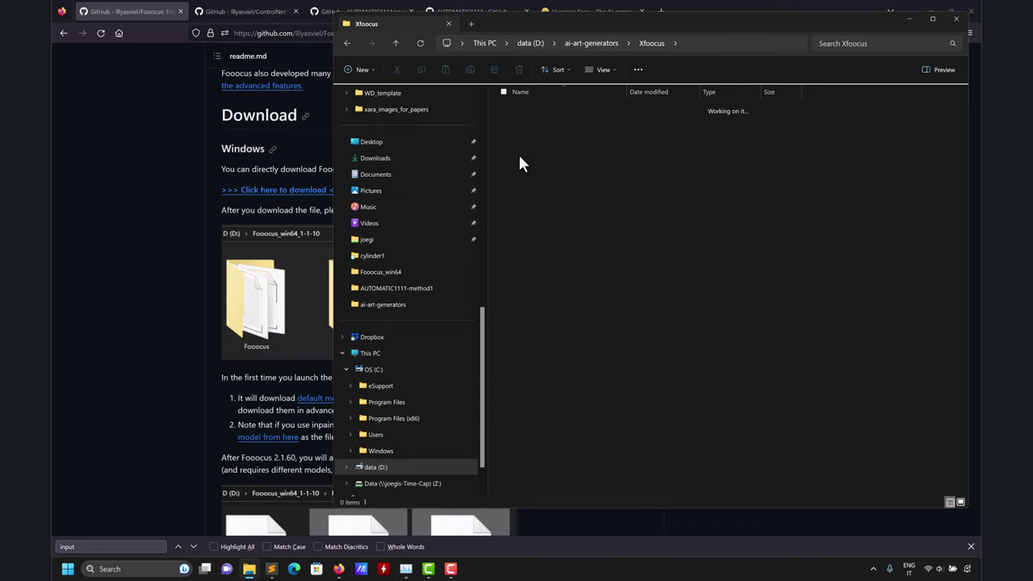
# Bring the newly downloaded Fooocus_win64_2-1-754.7z archive from Downloads into the Xfoocus folder
pyautogui.click(395, 164)
pyautogui.click(522, 120)
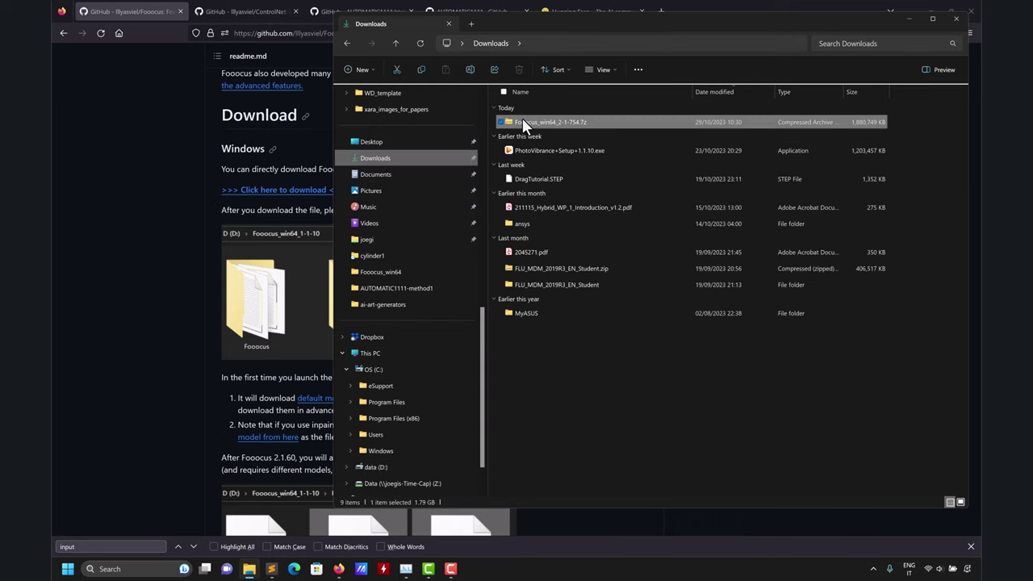
pyautogui.click(348, 44)
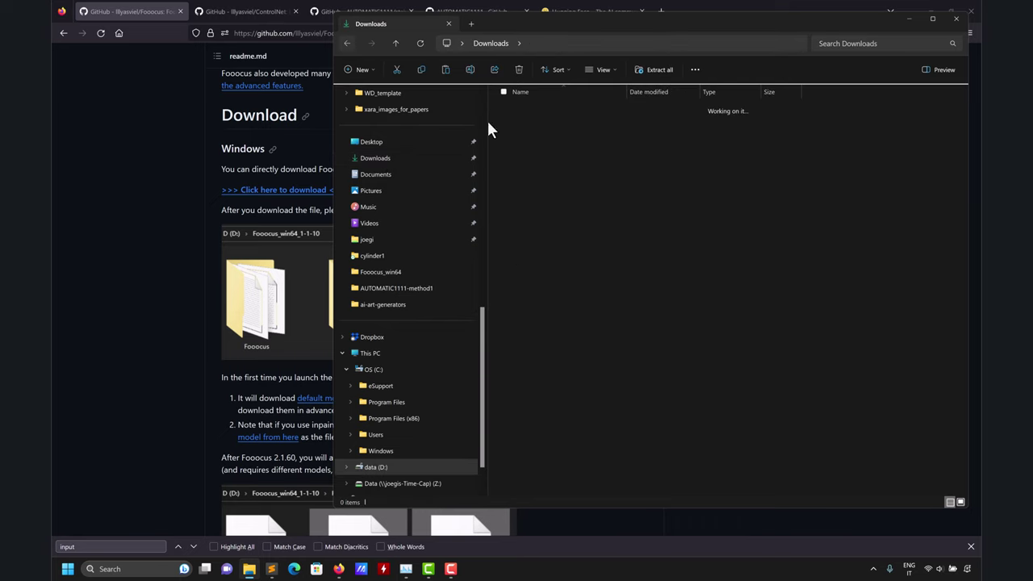
pyautogui.rightClick(607, 190)
pyautogui.click(621, 202)
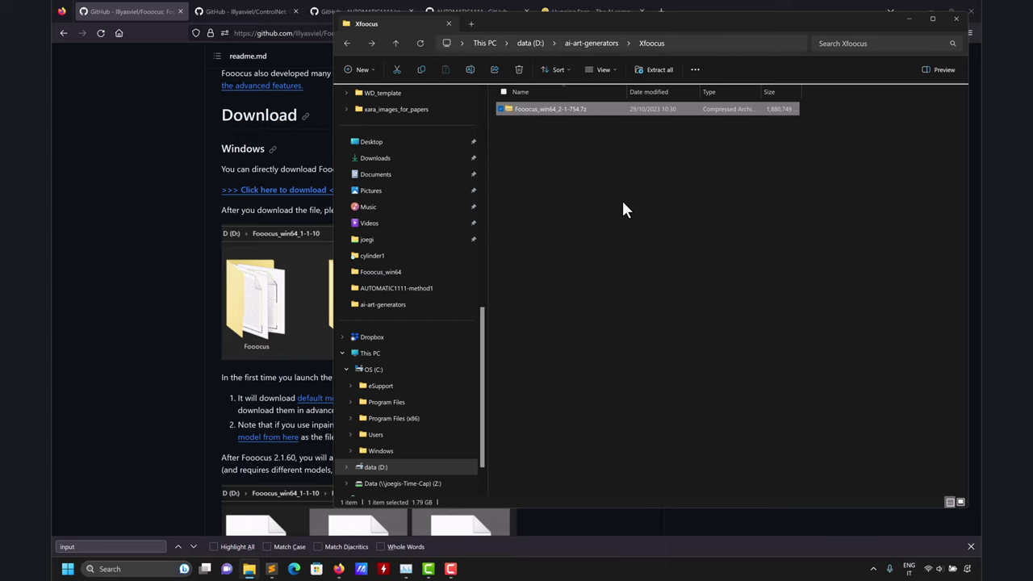
pyautogui.click(621, 208)
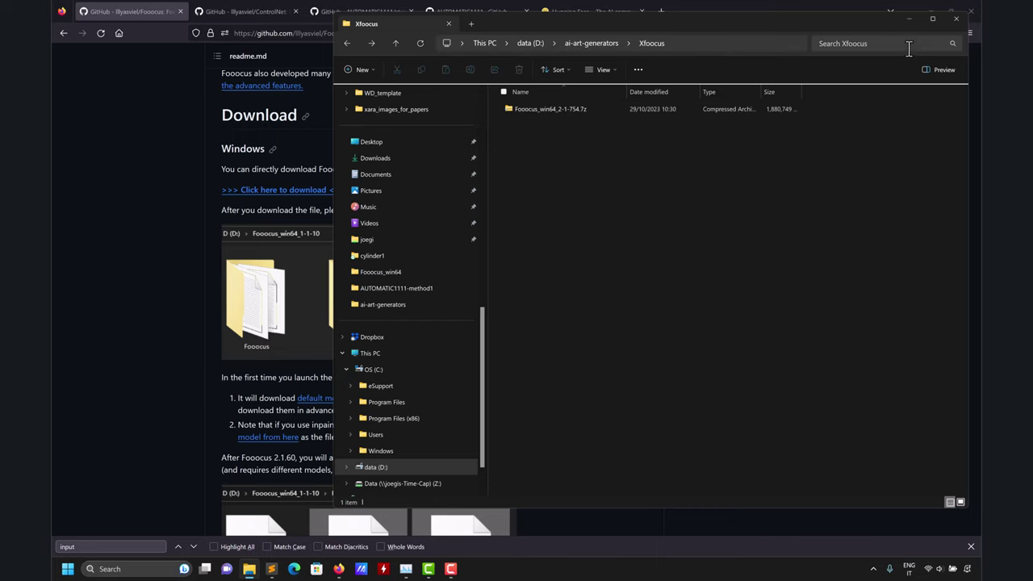
# Maximize the window and extract Fooocus_win64_2-1-754.7z to D:\ai-art-generators\Xfoocus\Fooocus_win64_2-1-754
pyautogui.click(934, 20)
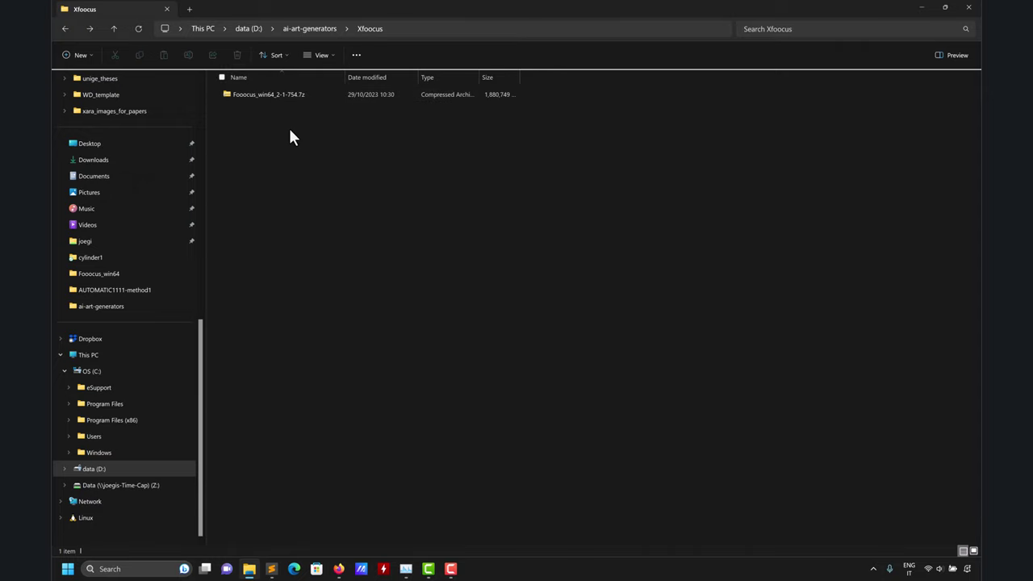
pyautogui.click(248, 95)
pyautogui.rightClick(247, 95)
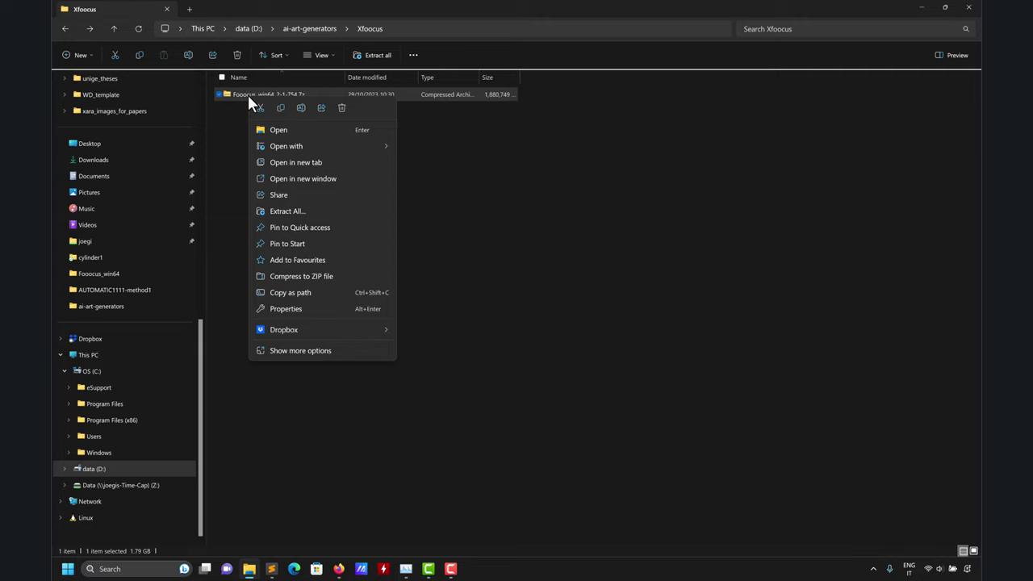
pyautogui.click(299, 210)
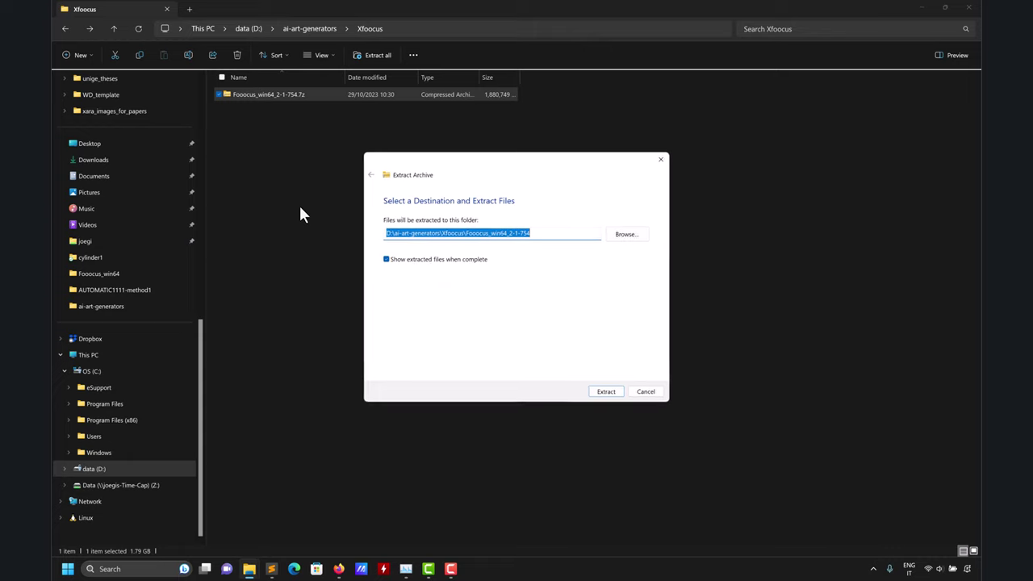
pyautogui.click(606, 392)
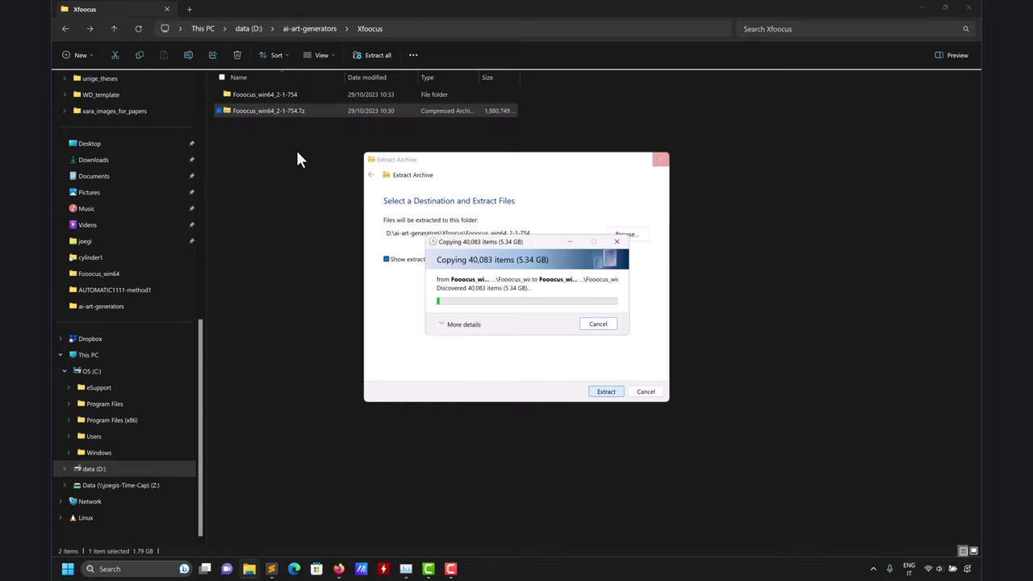
# Switch to the Firefox window with Civitai and search the web for 7zip in a new tab
pyautogui.moveTo(339, 568)
pyautogui.click(234, 508)
pyautogui.click(673, 11)
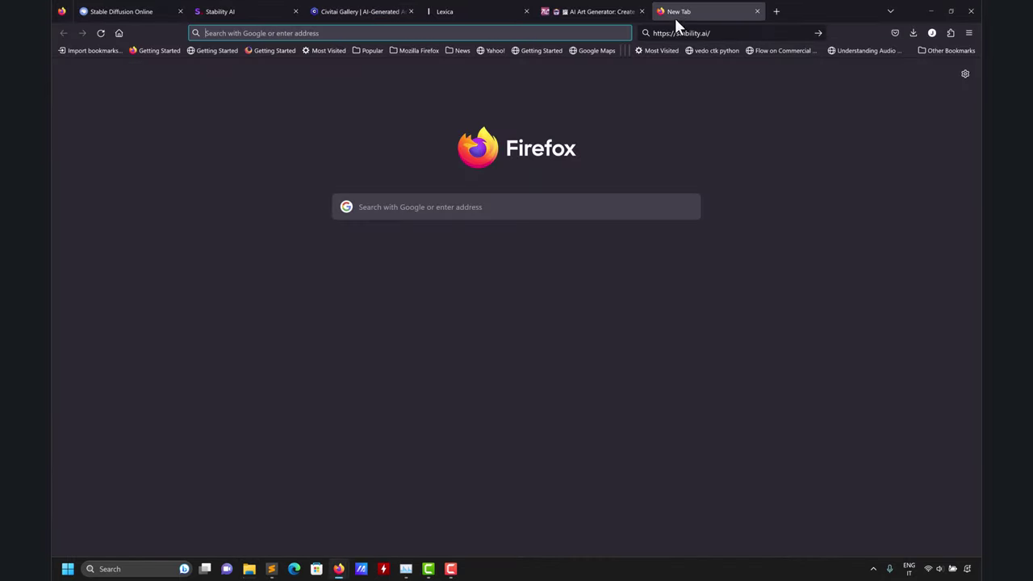
pyautogui.click(681, 33)
pyautogui.write('7zip')
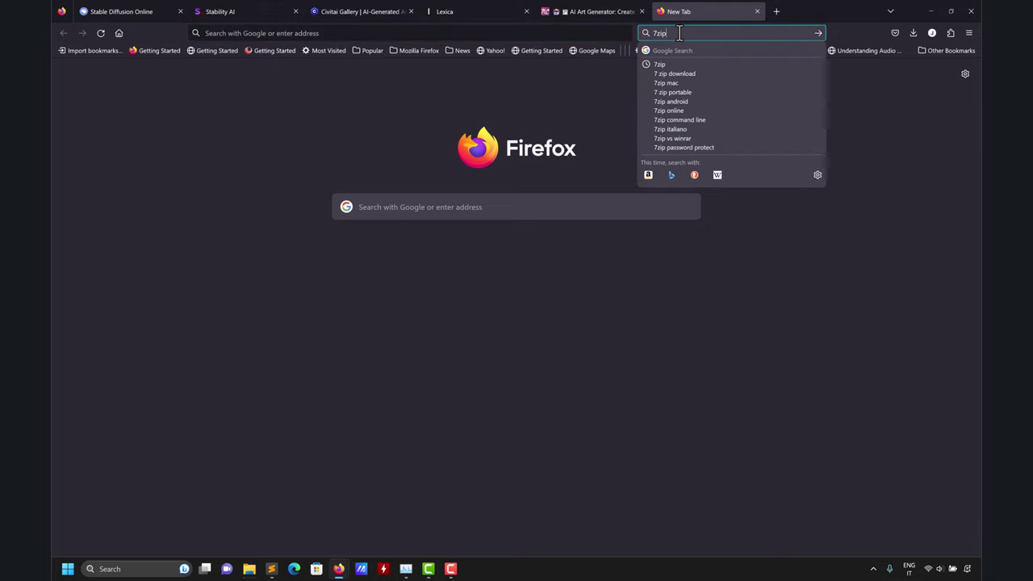
pyautogui.press('Return')
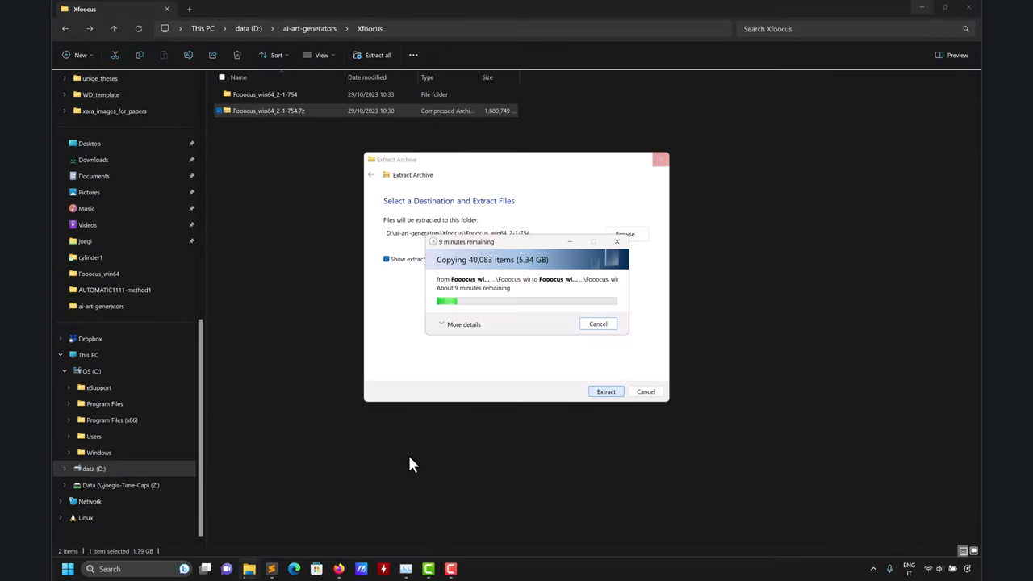
# Return to Firefox while the extraction runs and look over the Stable Diffusion Online home page
pyautogui.moveTo(343, 567)
pyautogui.click(233, 508)
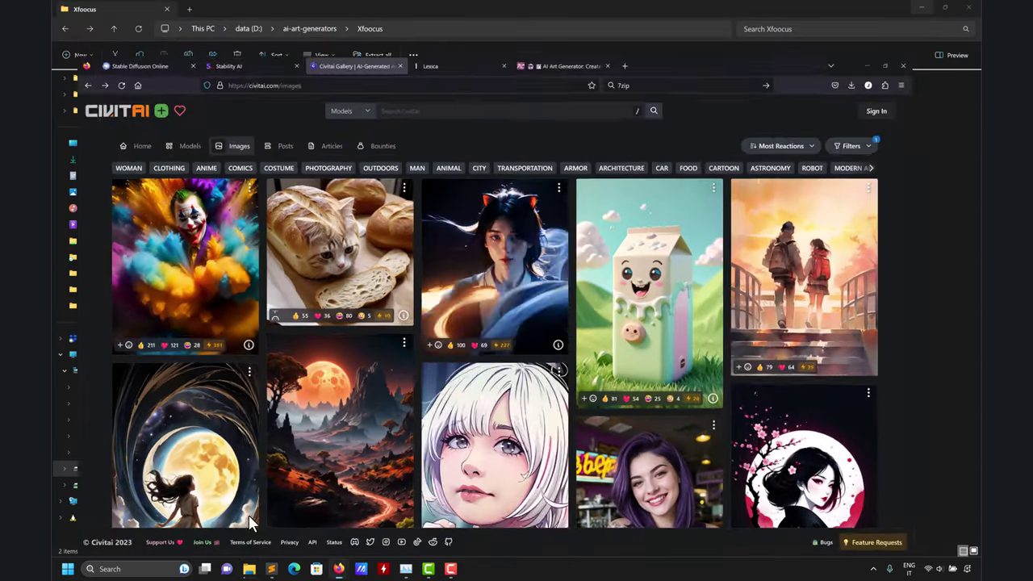
pyautogui.click(132, 10)
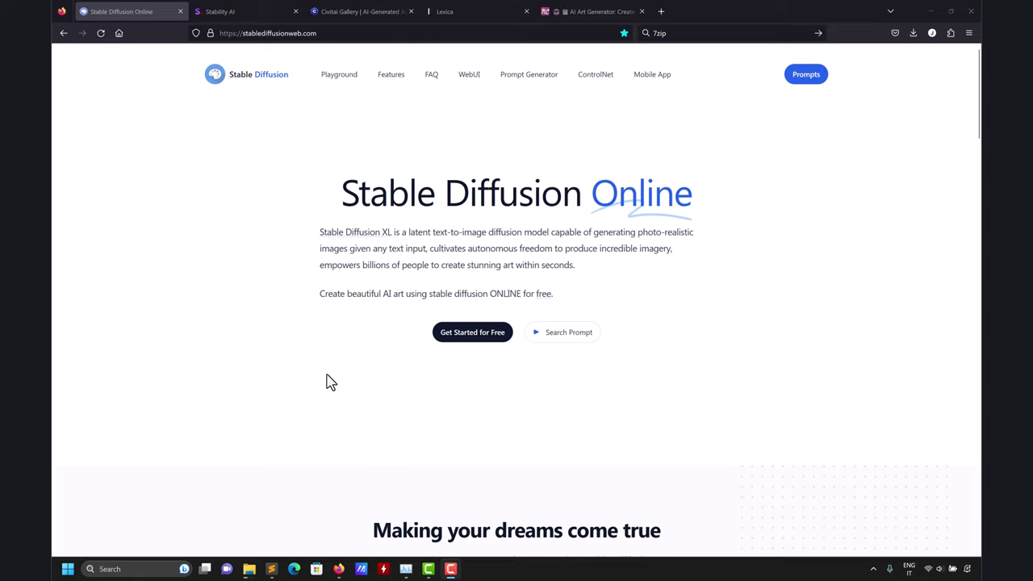
pyautogui.scroll(-6, 288, 326)
pyautogui.scroll(6, 286, 321)
# Open the site's WebUI page and examine its prompt fields, sampling steps, CFG scale, batch size, seed and feedback settings
pyautogui.click(467, 76)
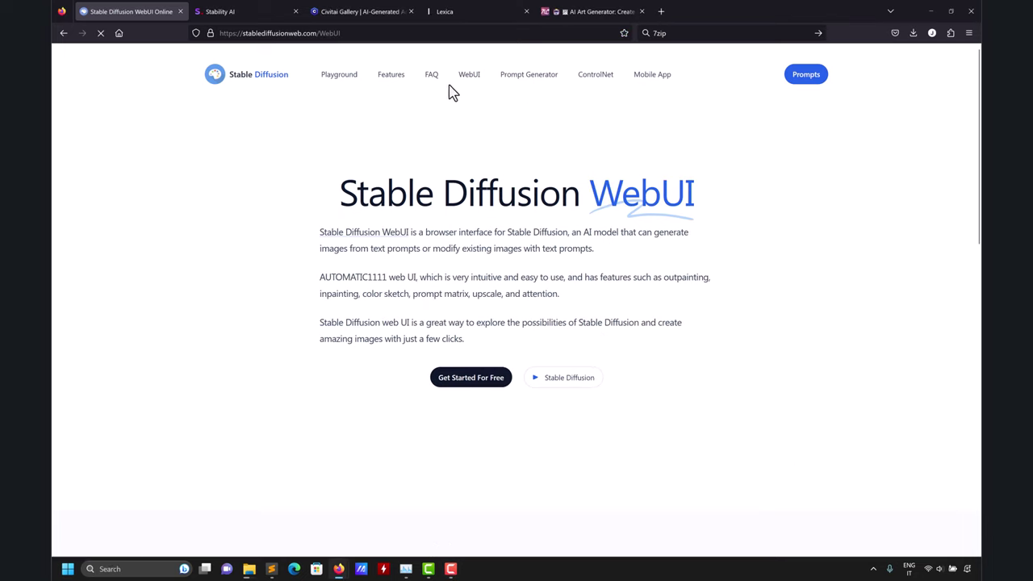
pyautogui.scroll(-3, 210, 158)
pyautogui.scroll(-3, 207, 161)
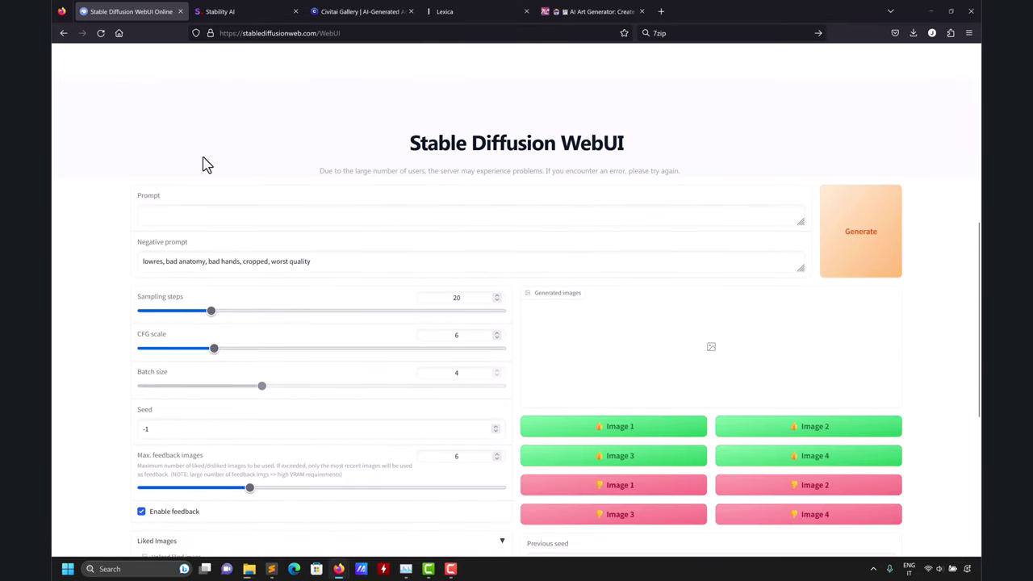
pyautogui.scroll(-3, 97, 185)
pyautogui.scroll(2, 97, 185)
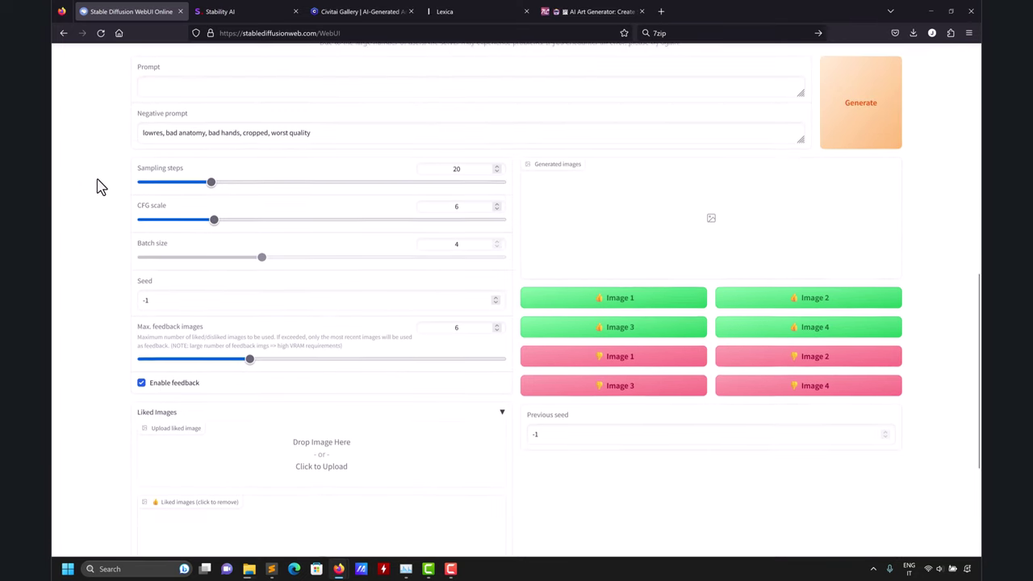
pyautogui.scroll(2, 96, 185)
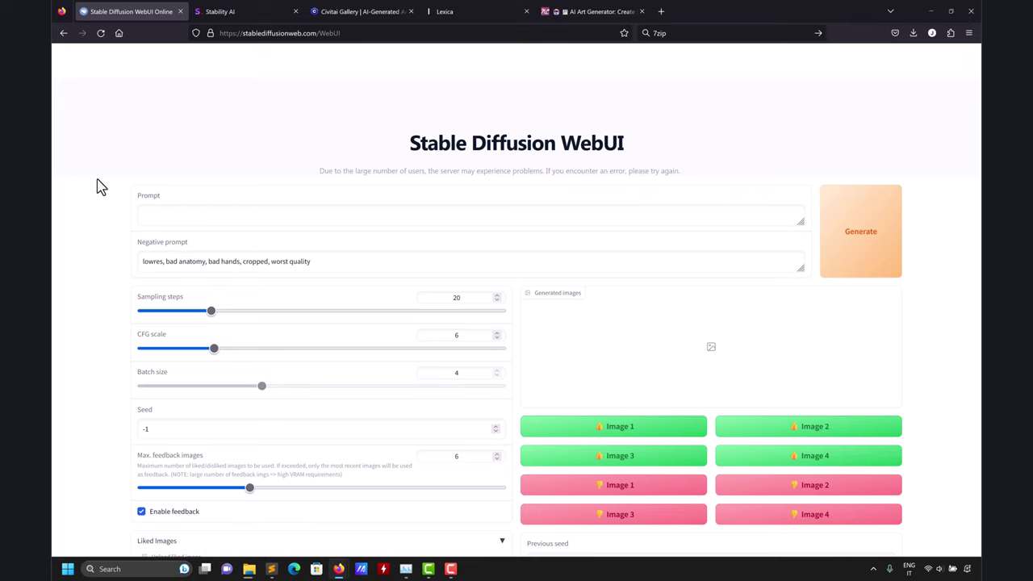
pyautogui.scroll(-2, 92, 192)
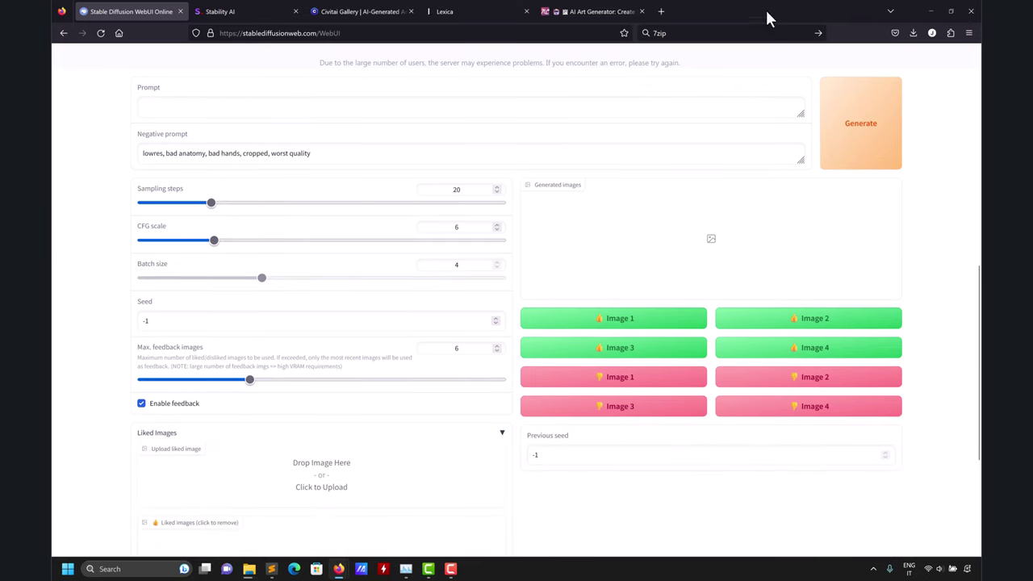
pyautogui.scroll(-2, 121, 320)
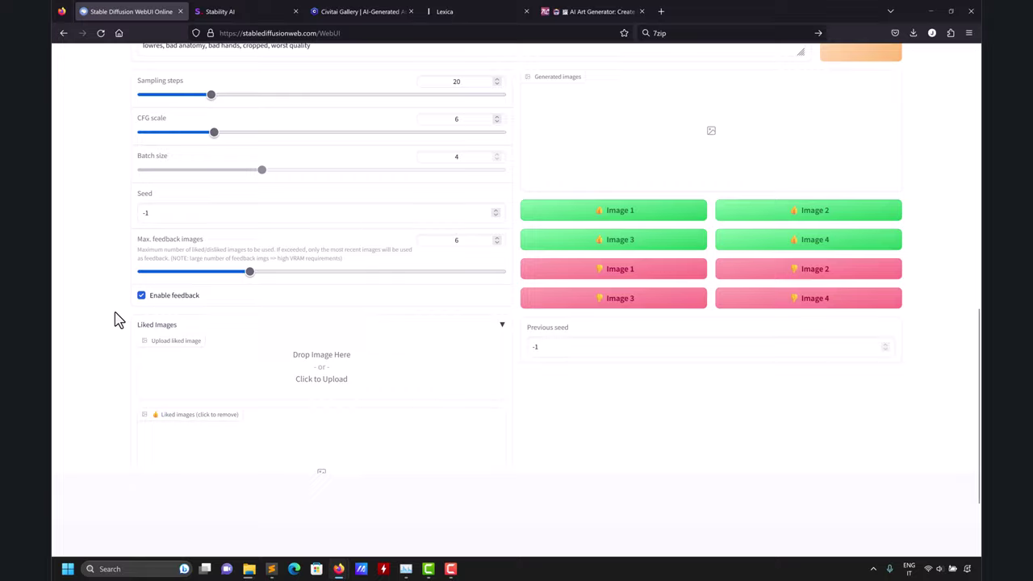
pyautogui.scroll(1, 113, 320)
pyautogui.scroll(4, 113, 320)
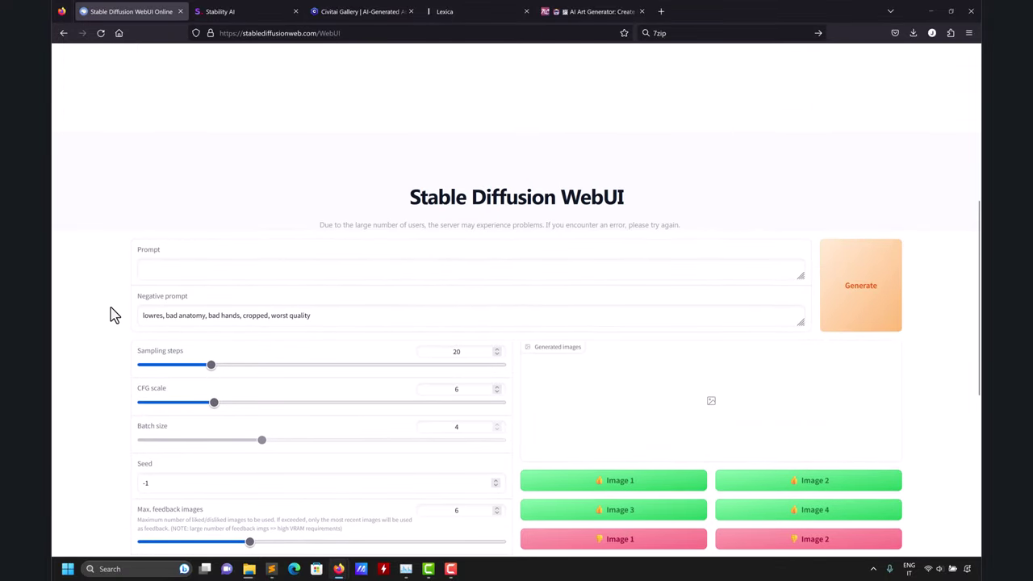
pyautogui.scroll(2, 108, 296)
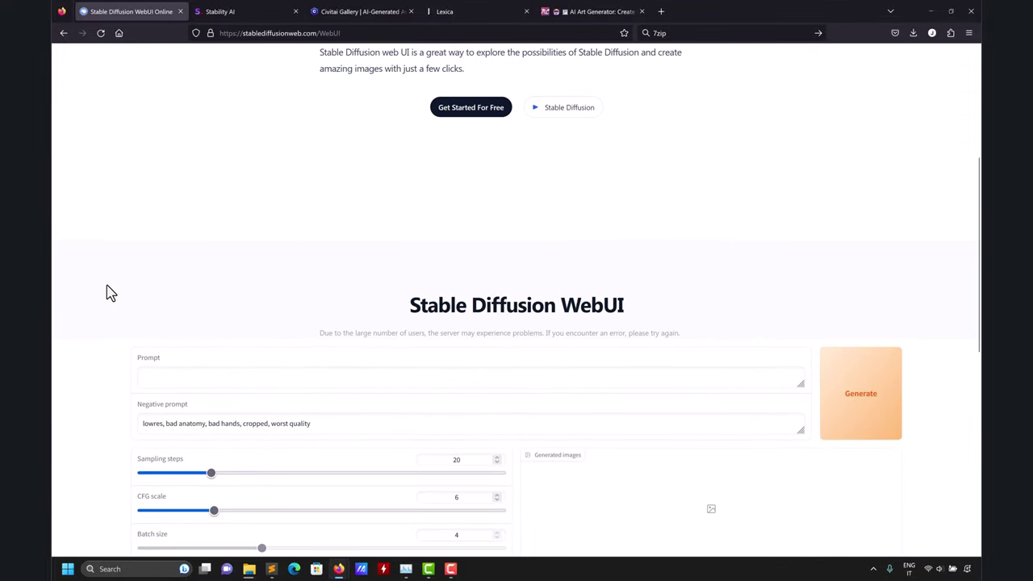
pyautogui.scroll(1, 108, 293)
pyautogui.scroll(-4, 110, 292)
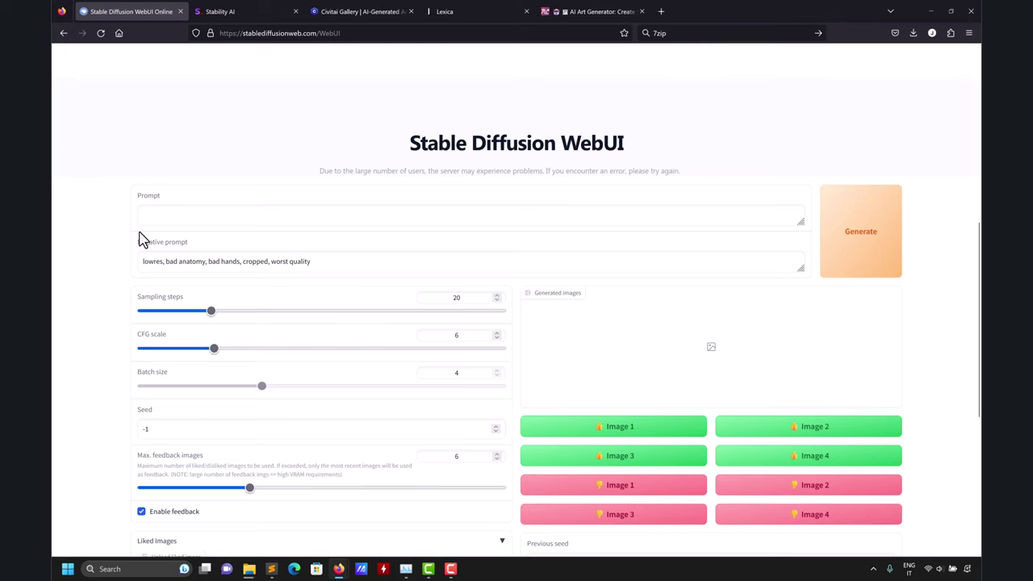
pyautogui.scroll(-3, 99, 242)
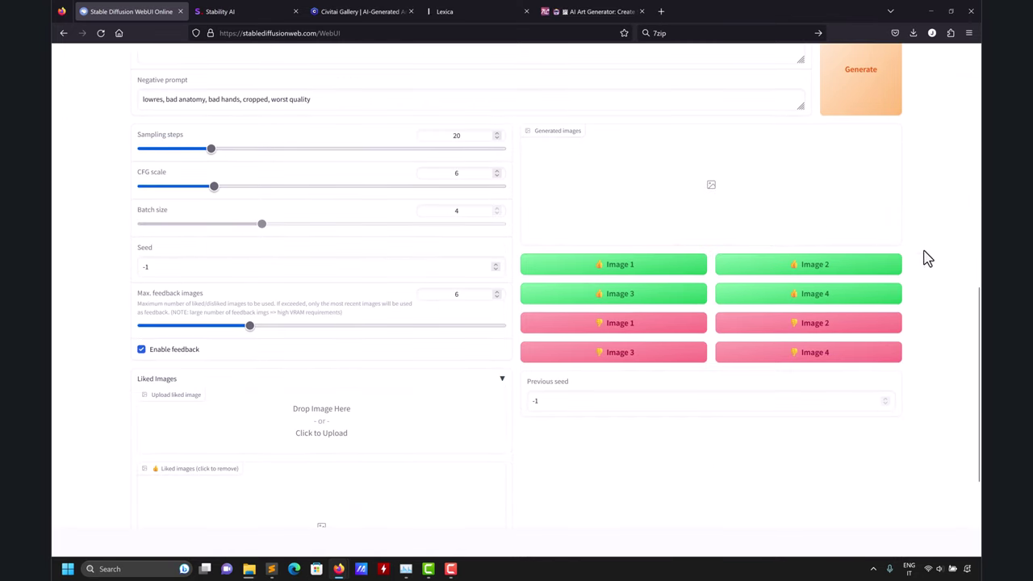
pyautogui.scroll(1, 930, 258)
pyautogui.scroll(7, 931, 258)
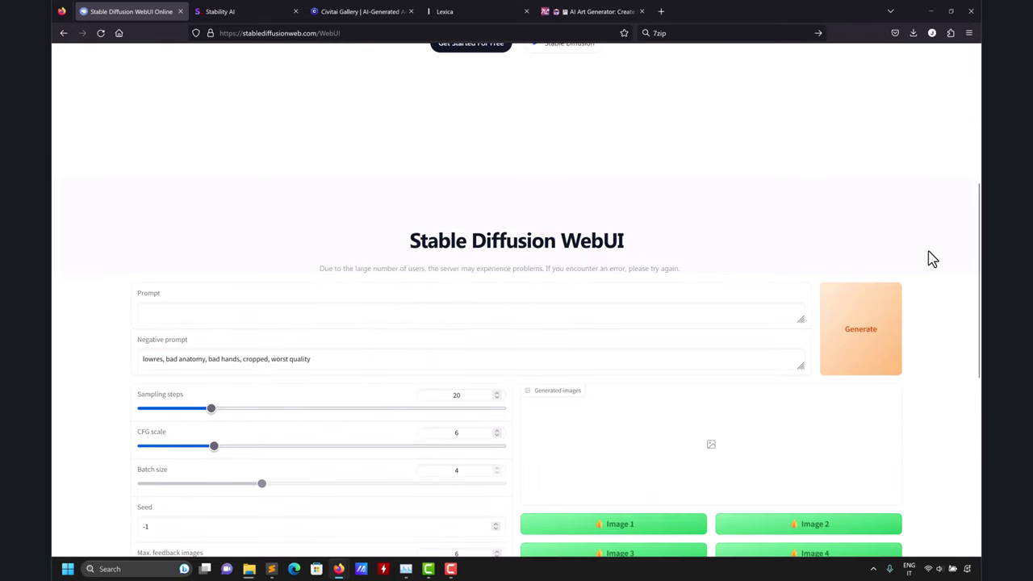
pyautogui.scroll(3, 933, 257)
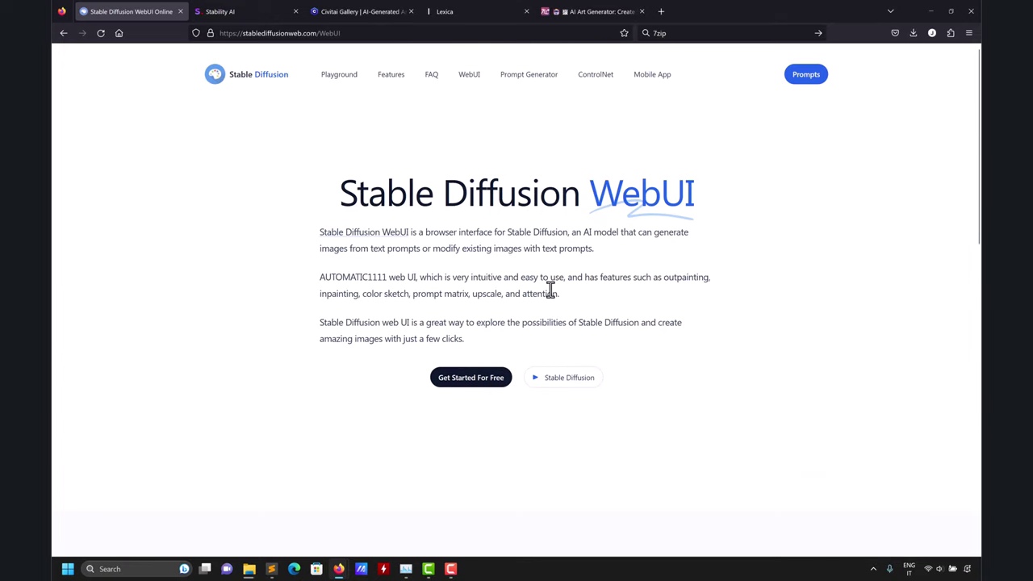
# Open the Stable Diffusion site's ControlNet page and look through the prompt database's images and prompts for "wall"
pyautogui.click(603, 86)
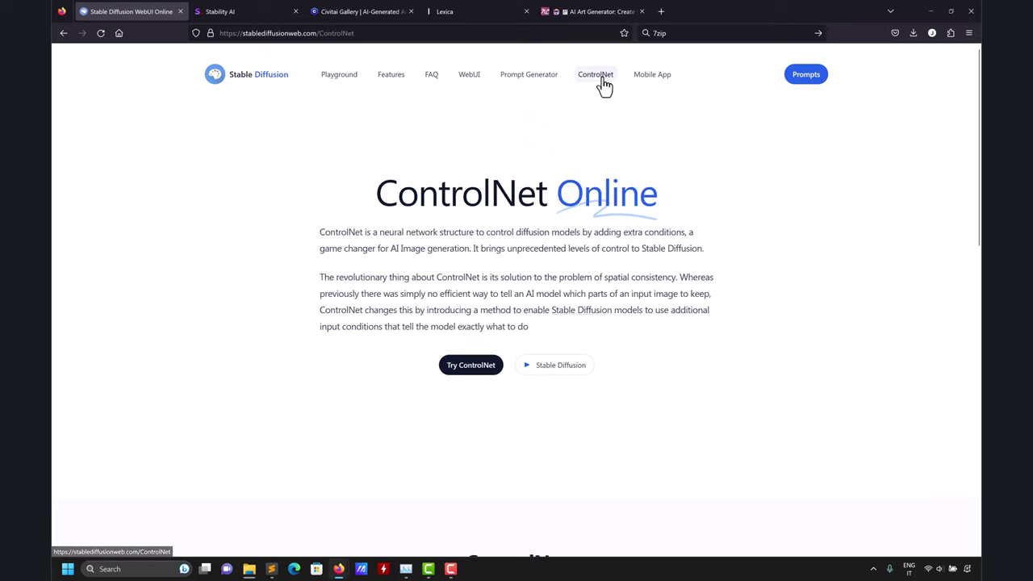
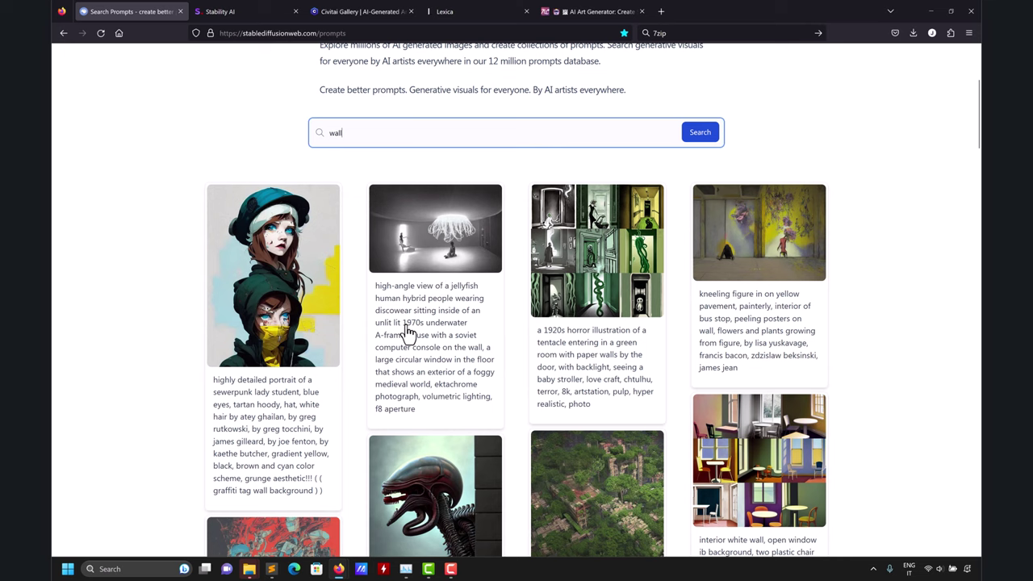
pyautogui.scroll(-2, 402, 338)
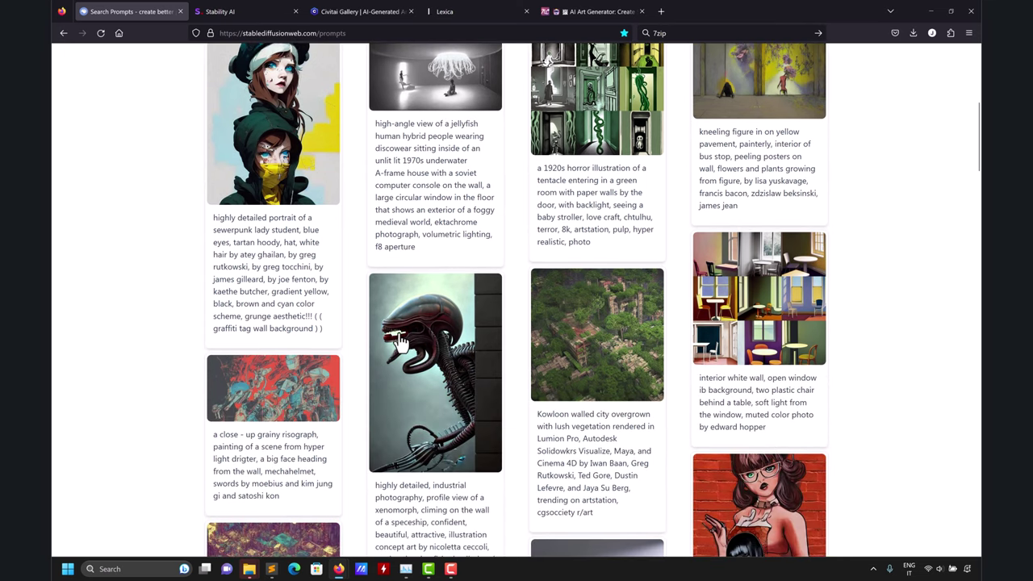
pyautogui.scroll(-1, 401, 338)
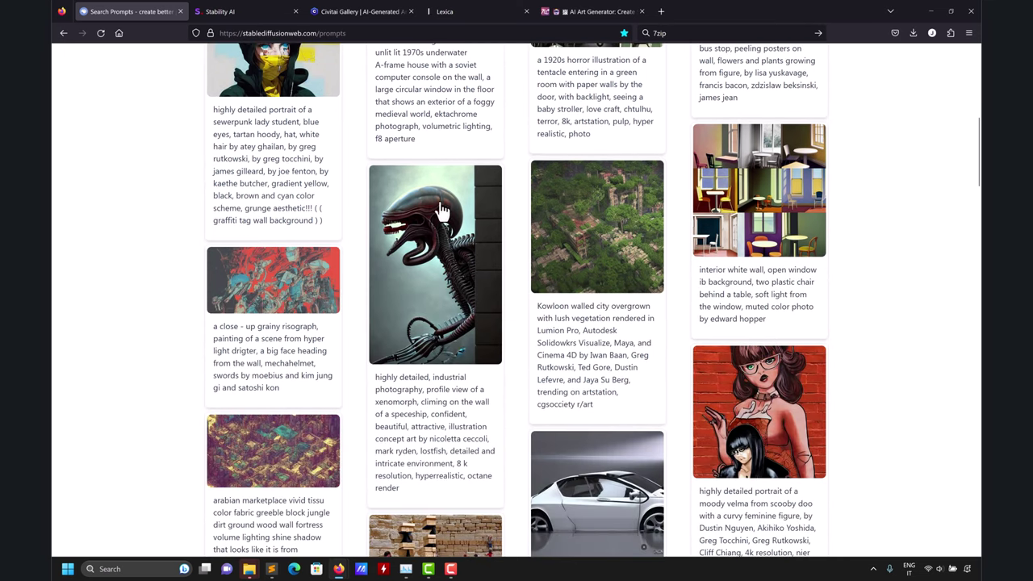
pyautogui.scroll(-3, 459, 263)
pyautogui.scroll(10, 460, 261)
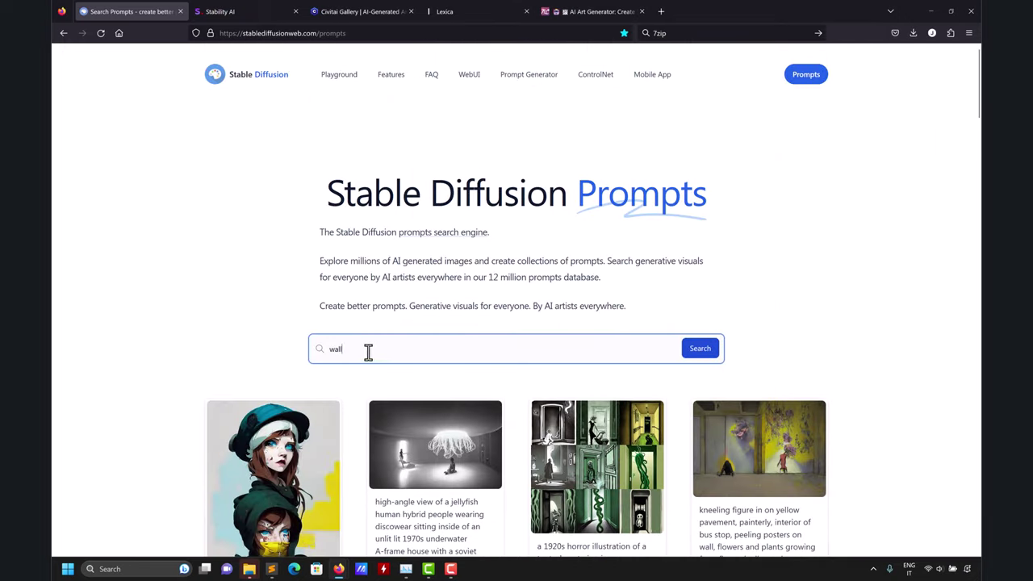
pyautogui.moveTo(369, 350); pyautogui.dragTo(254, 345)
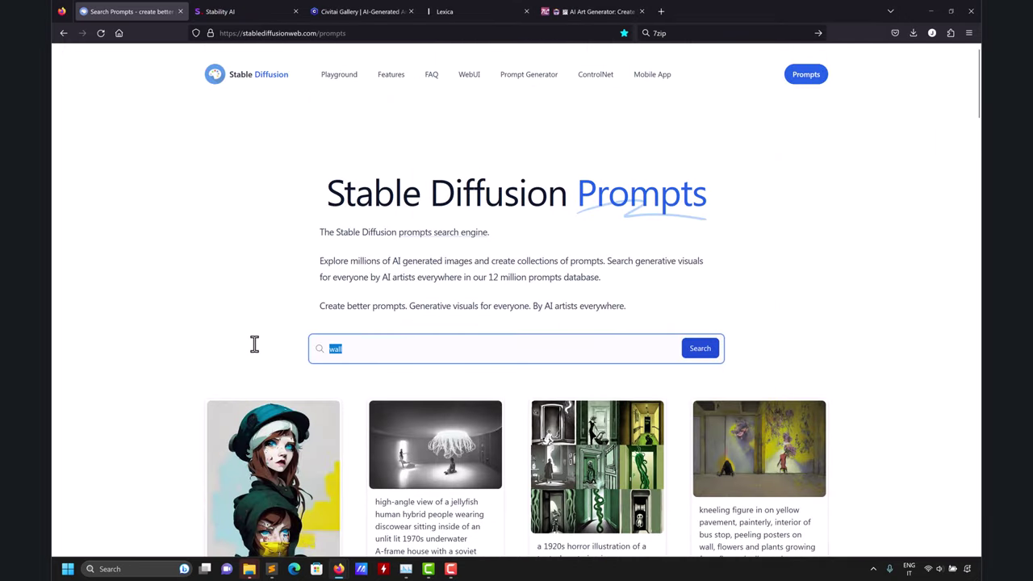
# Switch to the Lexica site, browse its image gallery and open the grey alien image to view its prompt and model
pyautogui.click(475, 11)
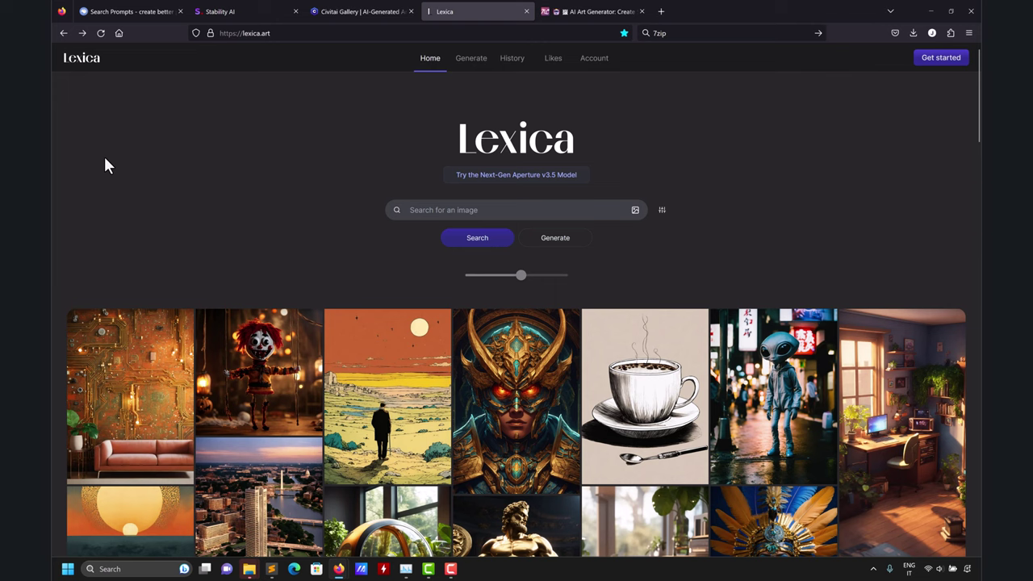
pyautogui.scroll(-2, 105, 165)
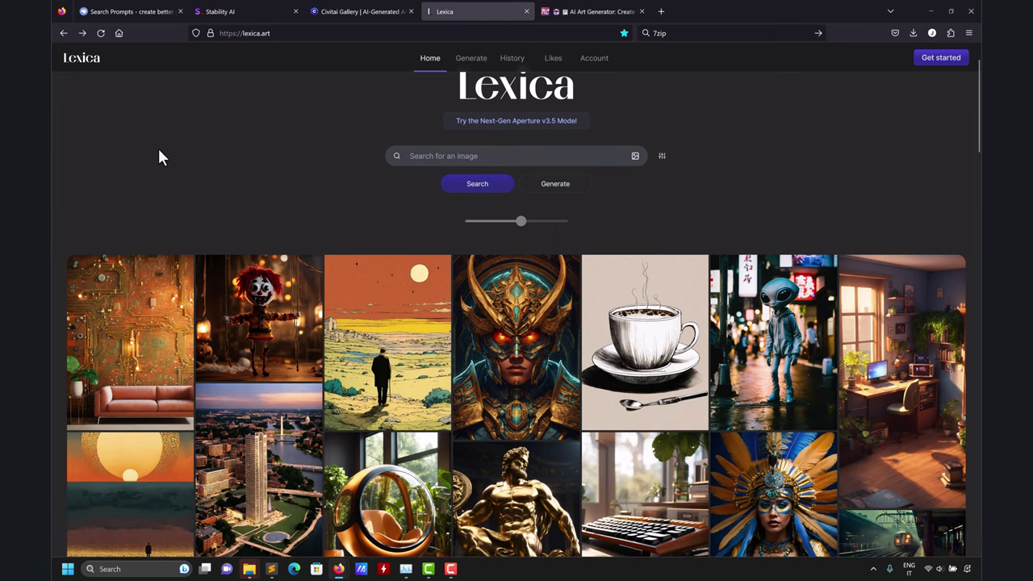
pyautogui.scroll(-2, 185, 150)
pyautogui.scroll(4, 283, 217)
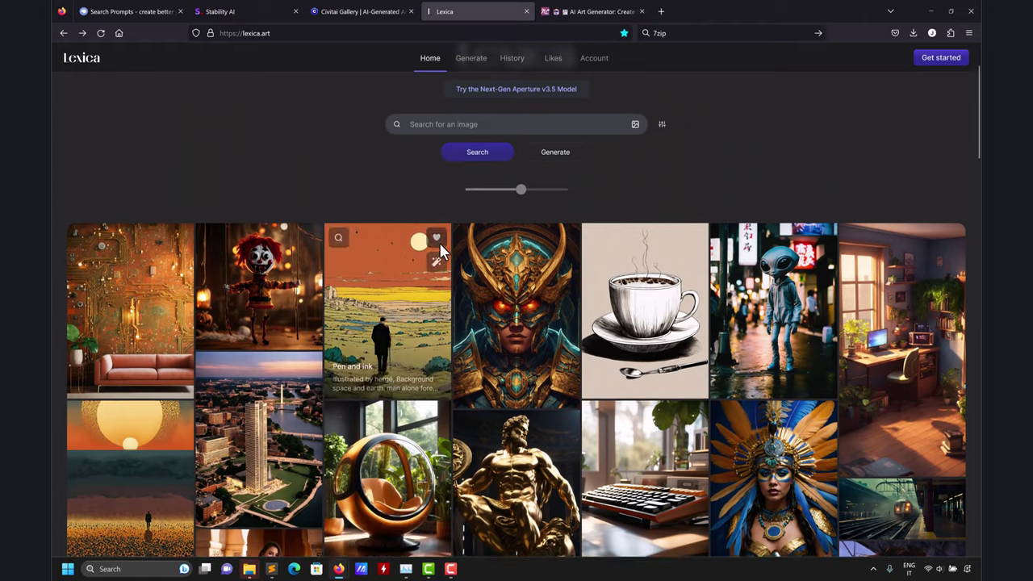
pyautogui.scroll(-2, 230, 224)
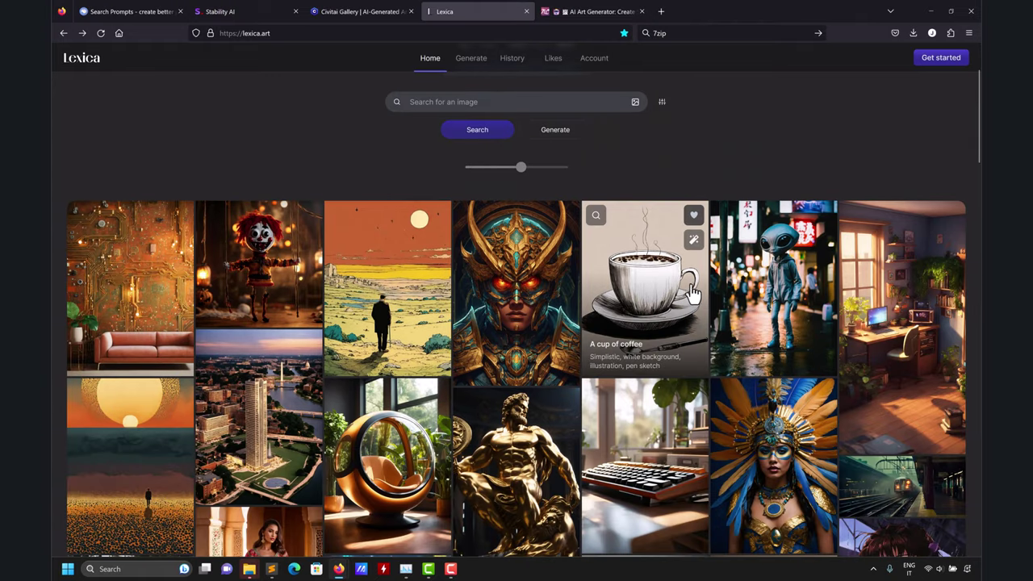
pyautogui.click(767, 262)
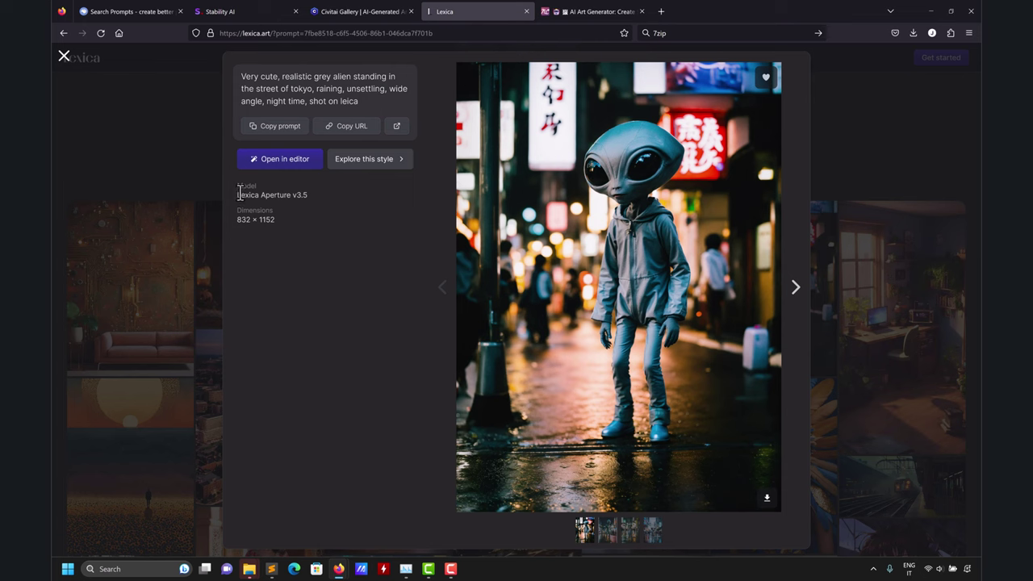
# Explore the style of the grey alien image on Lexica, return to its prompt page and compare with the Civitai gallery
pyautogui.click(358, 10)
pyautogui.click(479, 10)
pyautogui.click(363, 165)
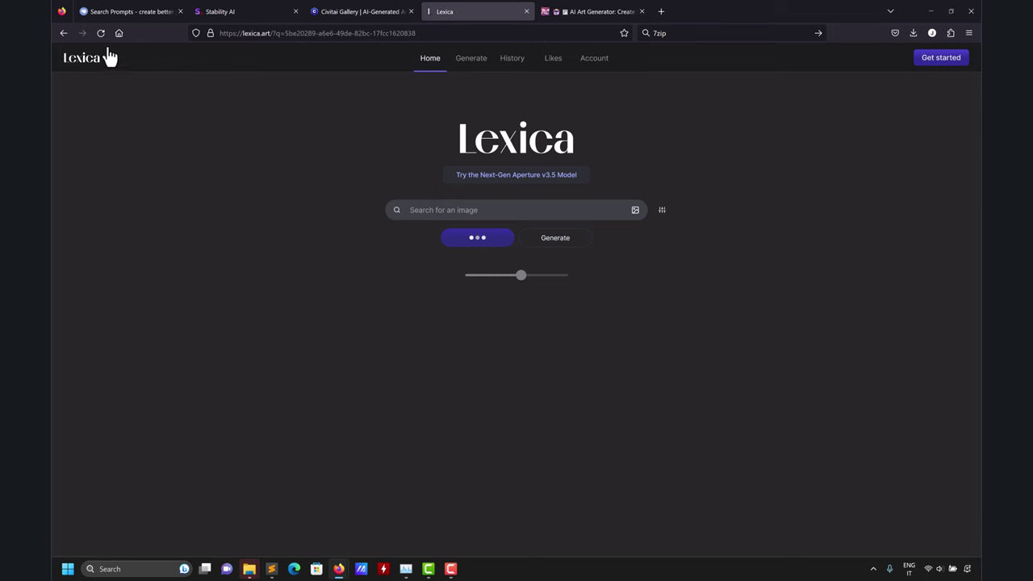
pyautogui.click(64, 33)
pyautogui.click(387, 12)
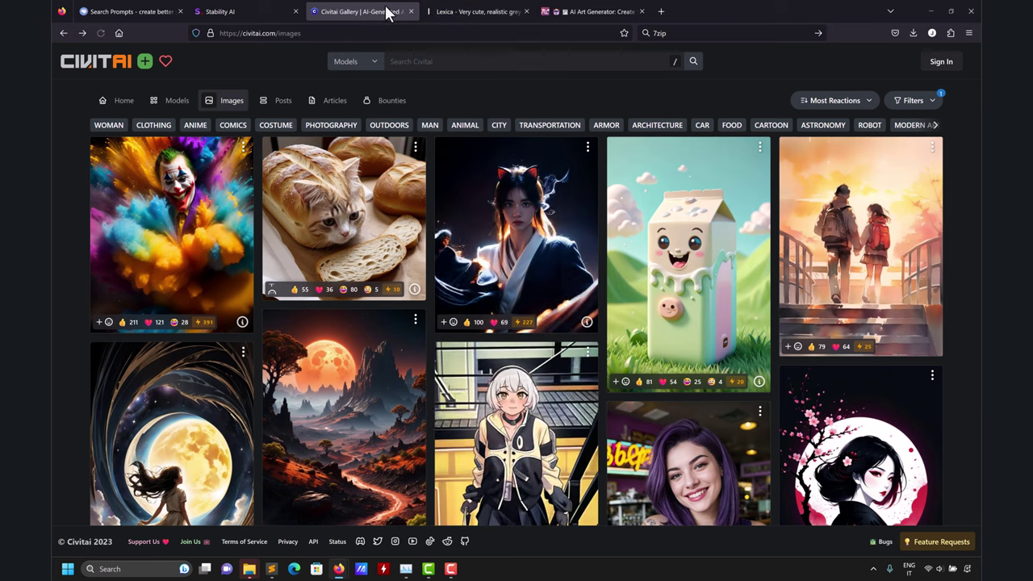
pyautogui.click(476, 11)
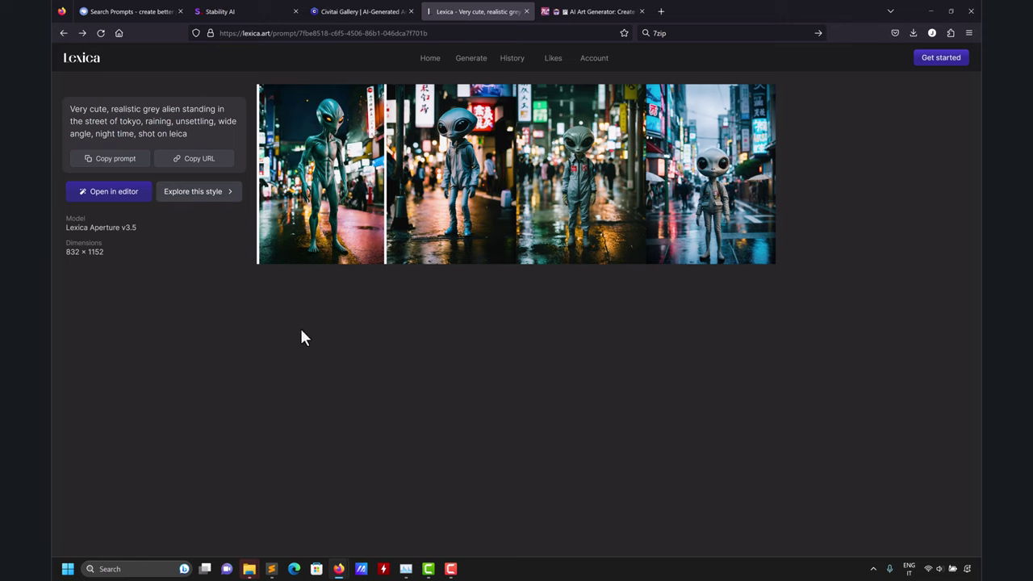
# Minimize the Lexica browser window and close the extra File Explorer window showing Fooocus_win64_2-1-754
pyautogui.click(930, 11)
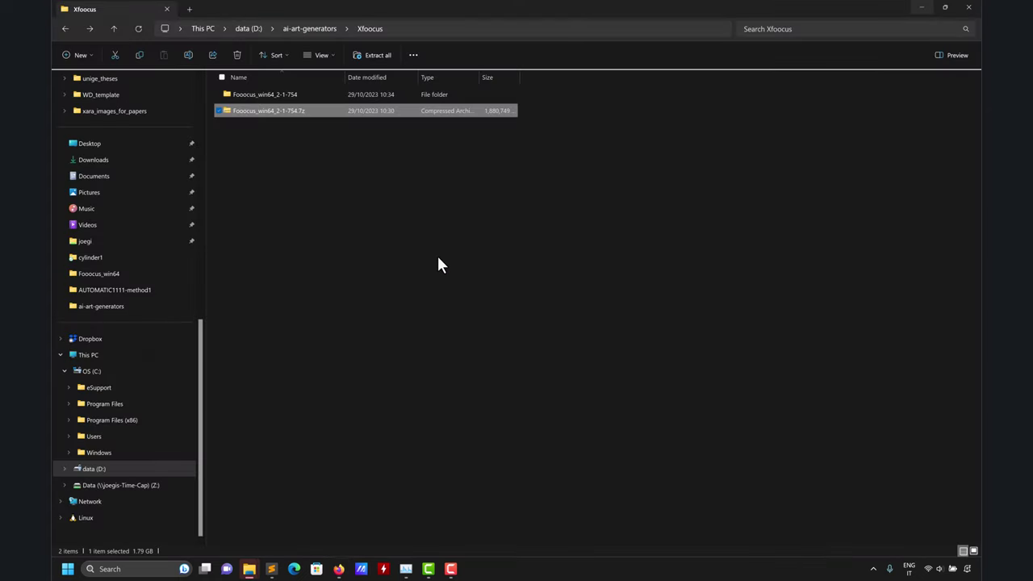
pyautogui.click(439, 261)
pyautogui.moveTo(250, 570)
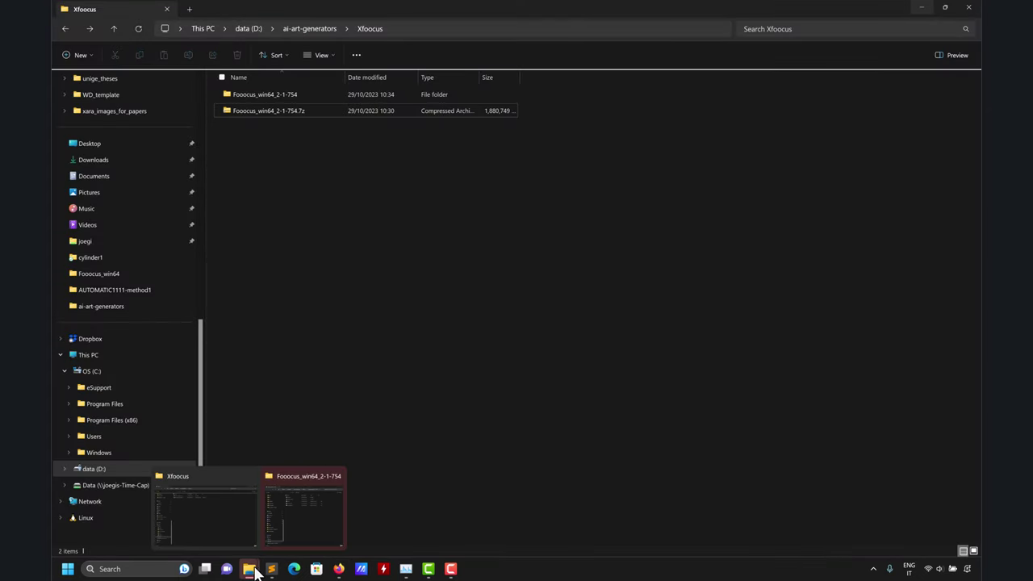
pyautogui.click(320, 521)
pyautogui.click(916, 59)
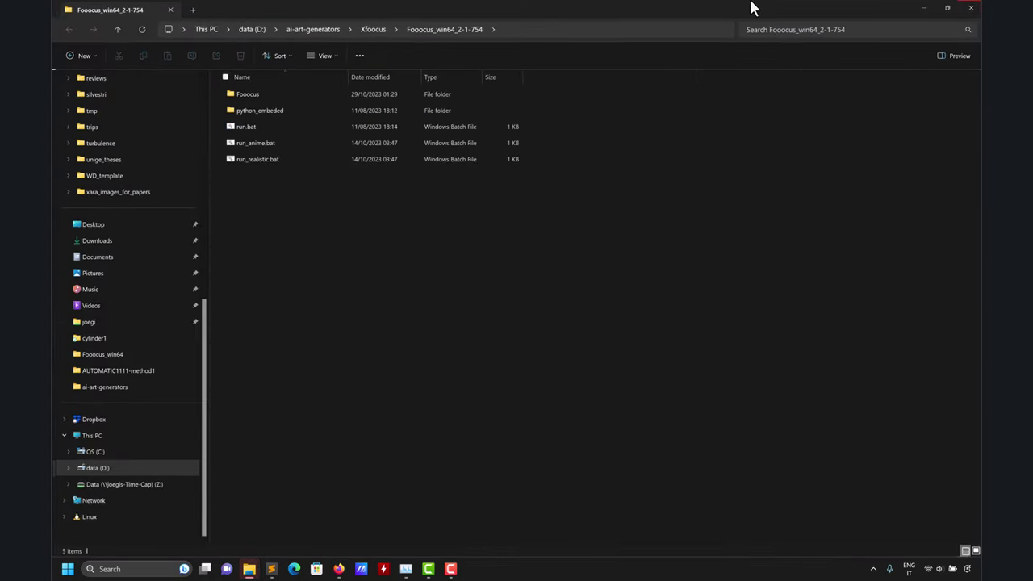
pyautogui.moveTo(702, 10); pyautogui.dragTo(705, 270)
pyautogui.click(860, 296)
# Minimize the remaining browser windows and maximize the Xfoocus folder window
pyautogui.press('super+Down')
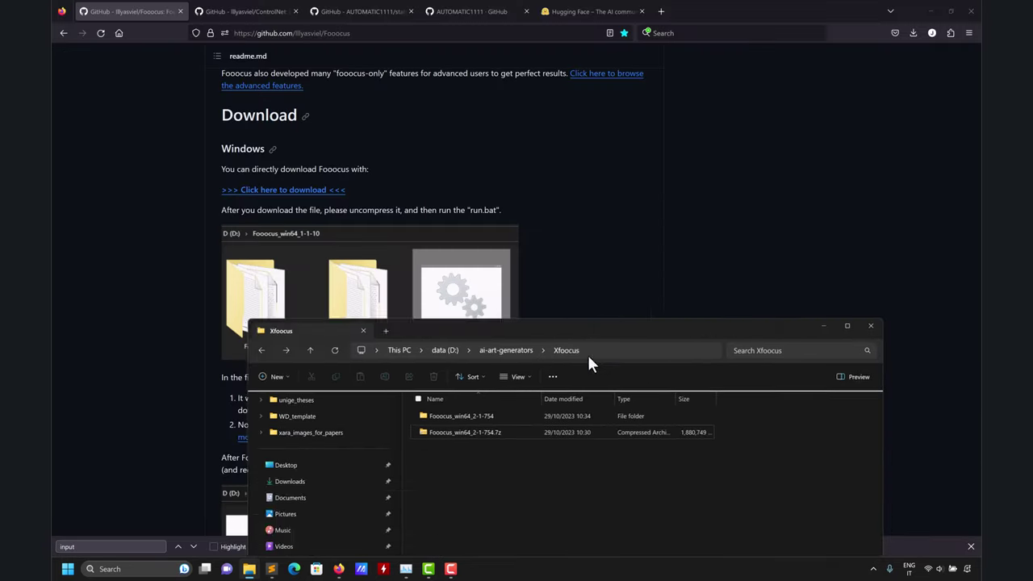
pyautogui.click(932, 9)
pyautogui.click(932, 10)
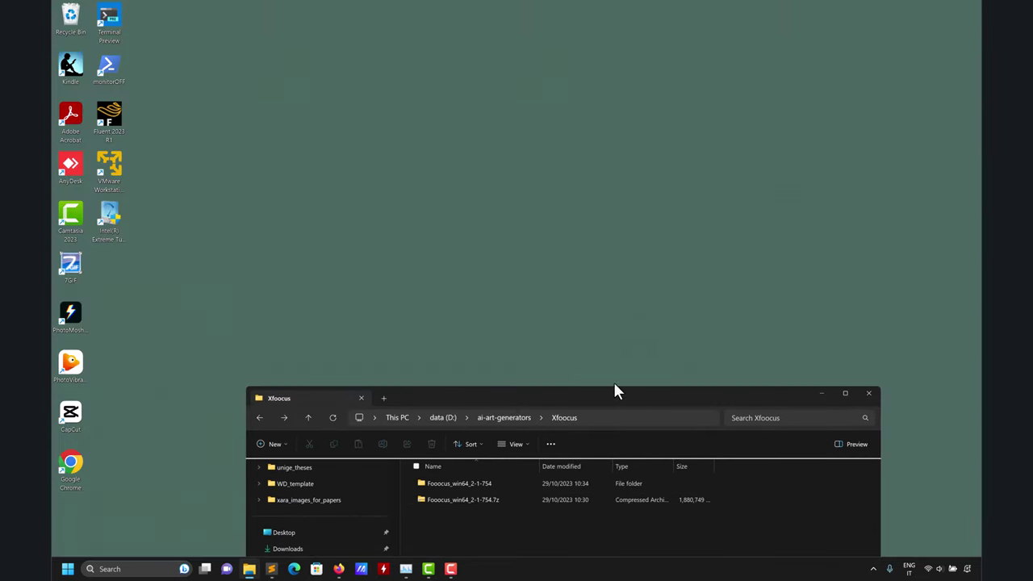
pyautogui.click(844, 394)
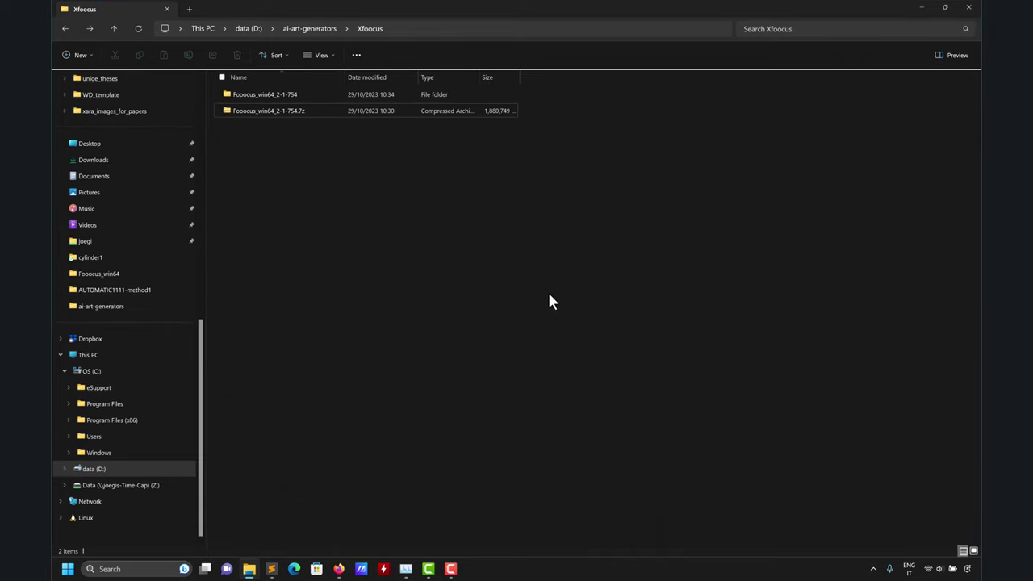
# Open the extracted Fooocus_win64_2-1-754 folder, examine the files in python_embeded and return to the parent folder
pyautogui.doubleClick(284, 96)
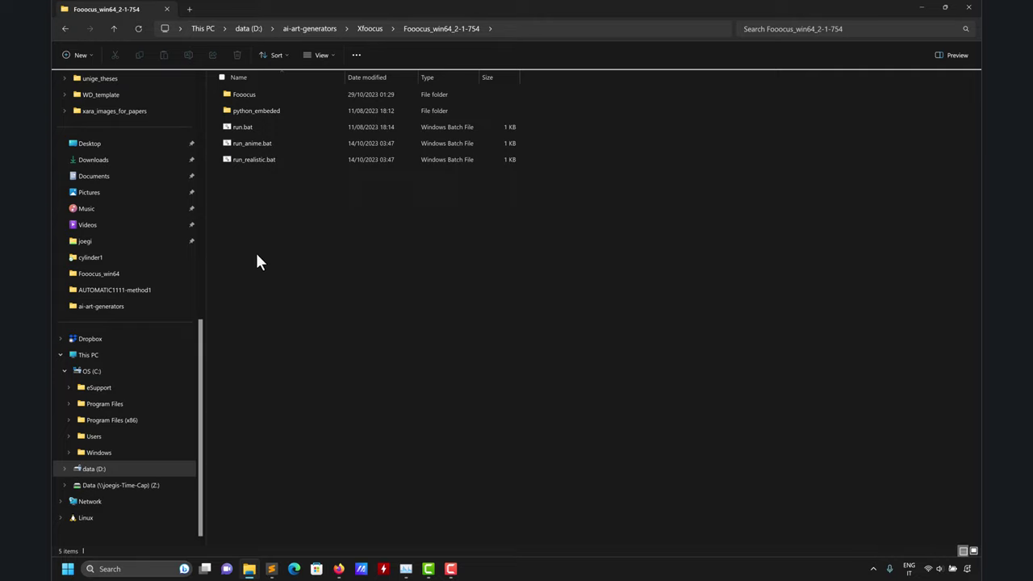
pyautogui.doubleClick(260, 111)
pyautogui.scroll(-3, 286, 370)
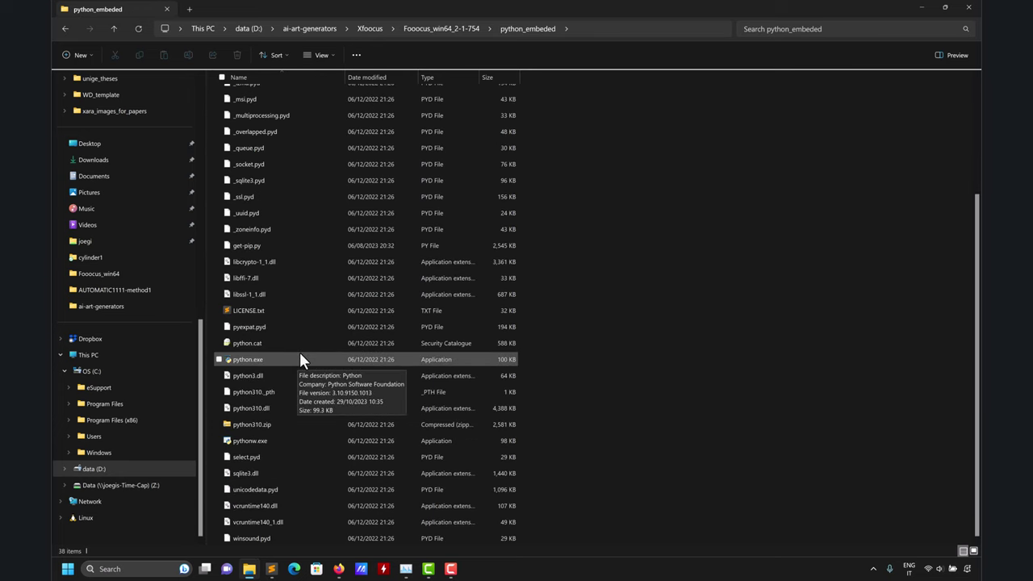
pyautogui.scroll(3, 340, 324)
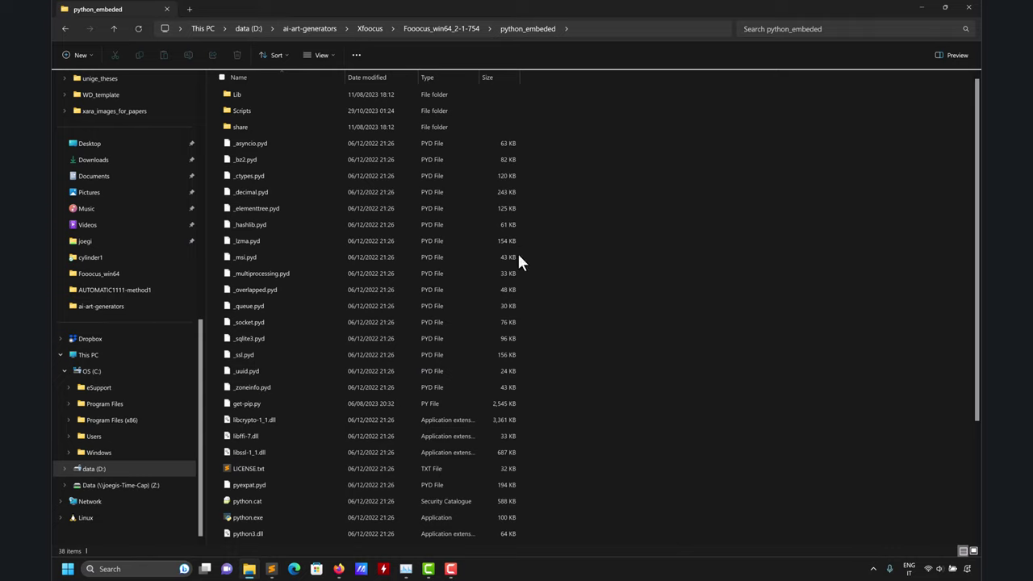
pyautogui.click(113, 28)
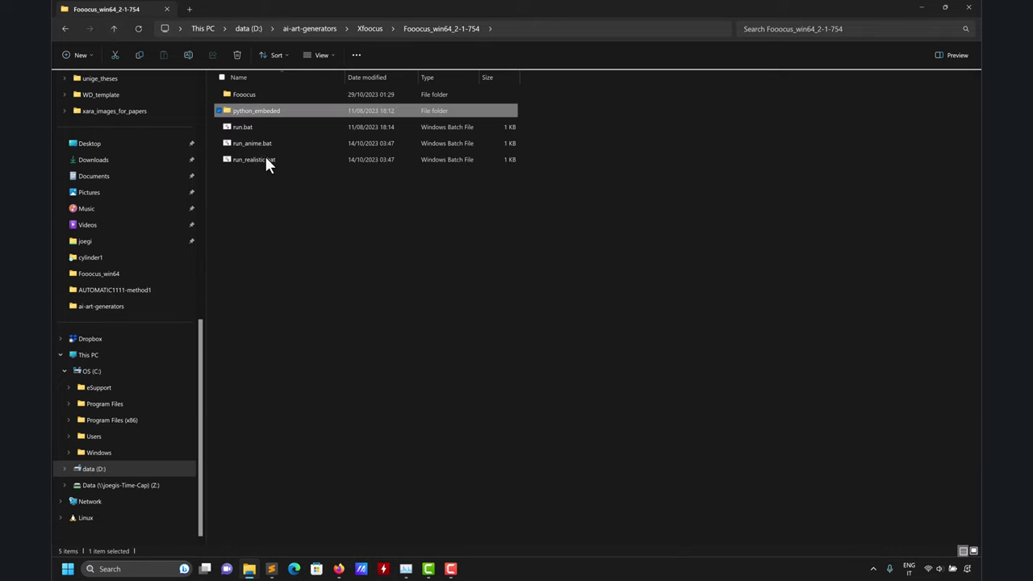
# Open the Fooocus folder and inspect its models and controlnet subfolders, returning to the Fooocus folder
pyautogui.doubleClick(255, 96)
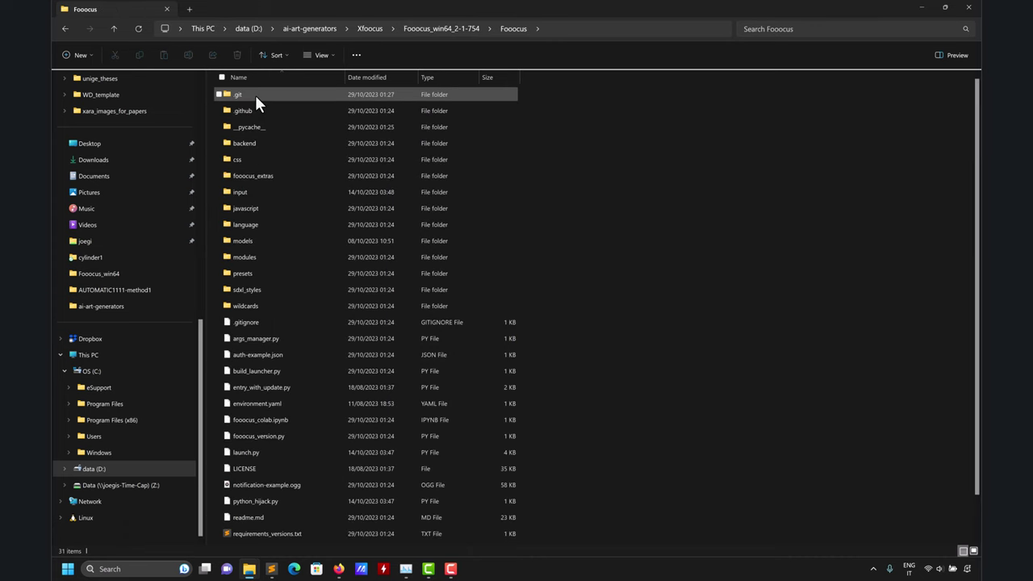
pyautogui.scroll(-1, 288, 230)
pyautogui.scroll(1, 288, 229)
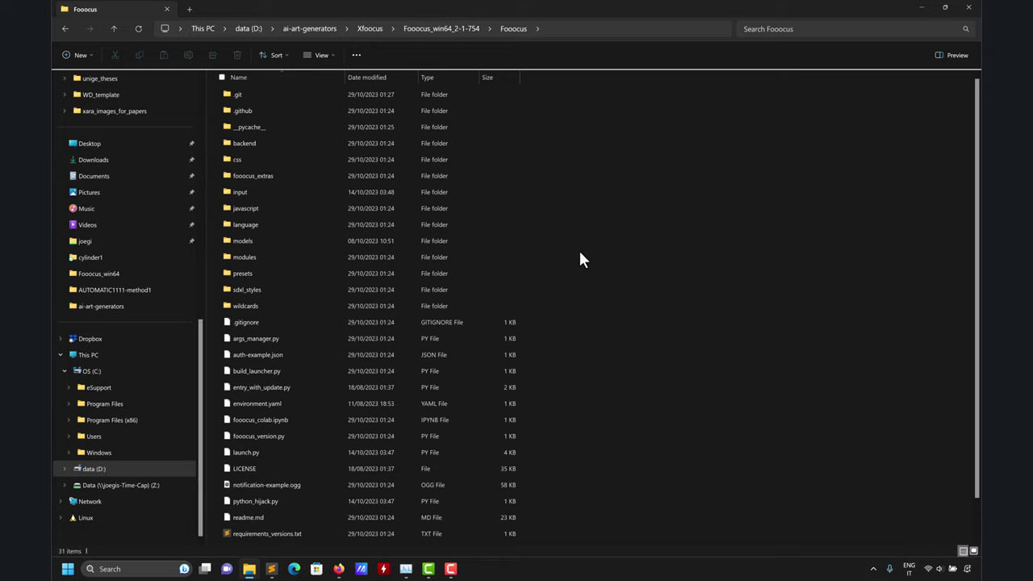
pyautogui.doubleClick(242, 241)
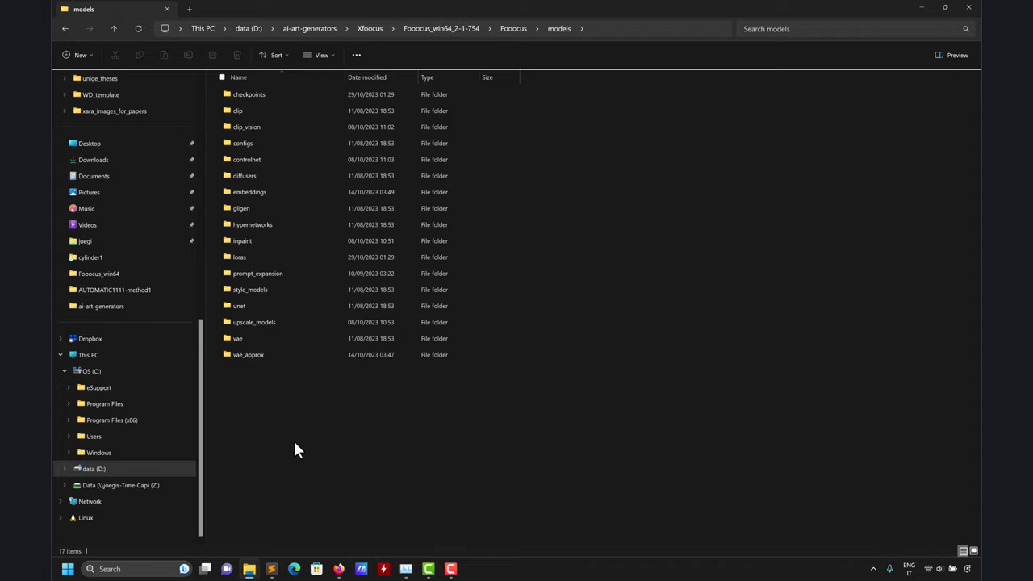
pyautogui.doubleClick(244, 159)
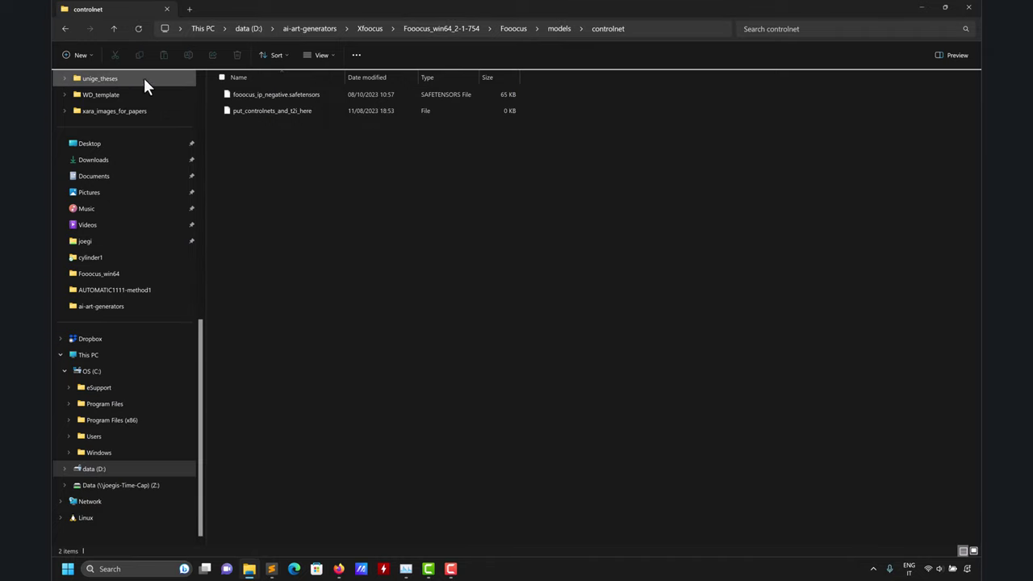
pyautogui.click(114, 29)
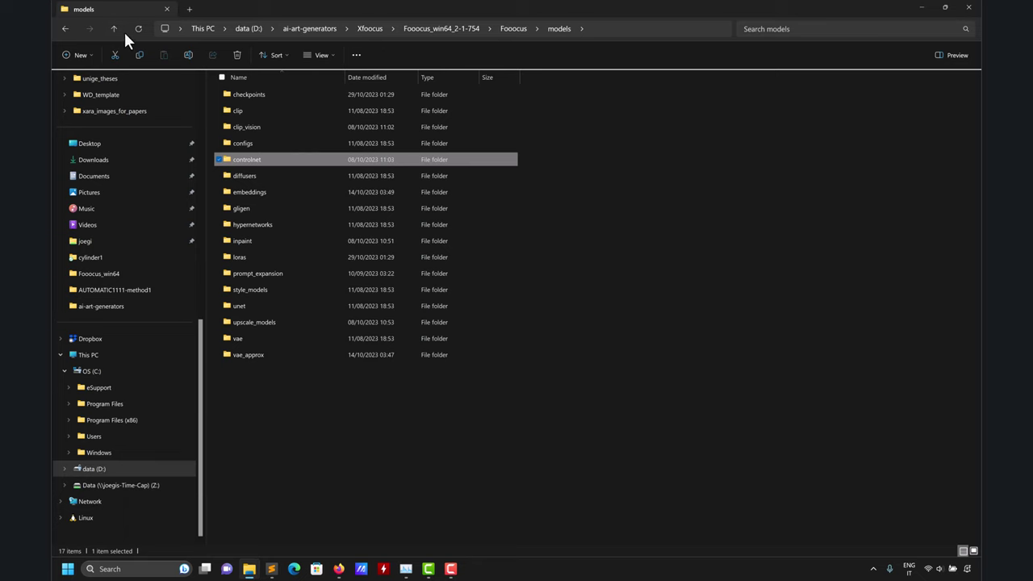
pyautogui.click(118, 32)
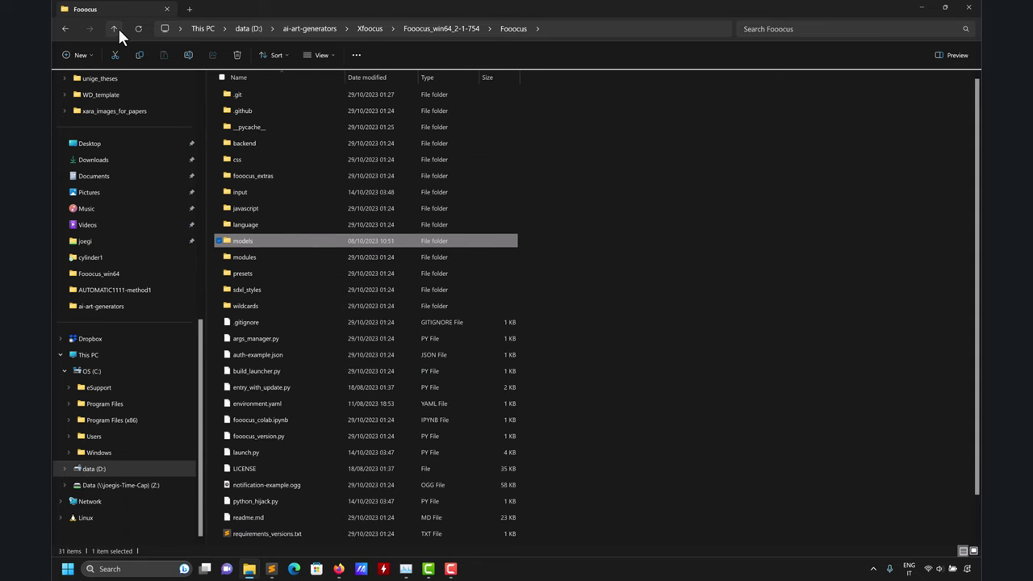
# View the style files in the sdxl_styles folder, return to the Fooocus folder and look over its contents
pyautogui.doubleClick(257, 289)
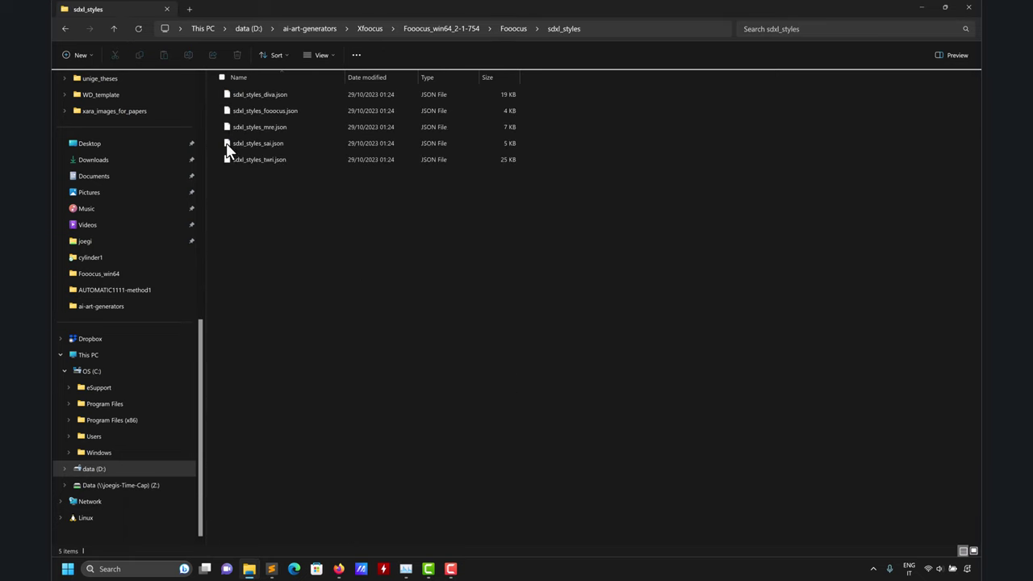
pyautogui.click(112, 29)
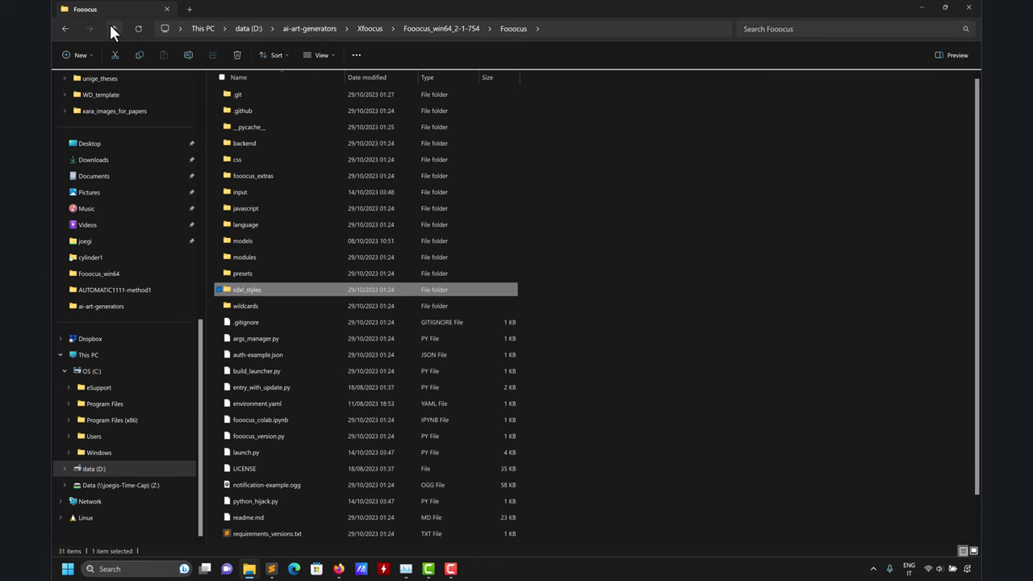
pyautogui.scroll(-1, 280, 322)
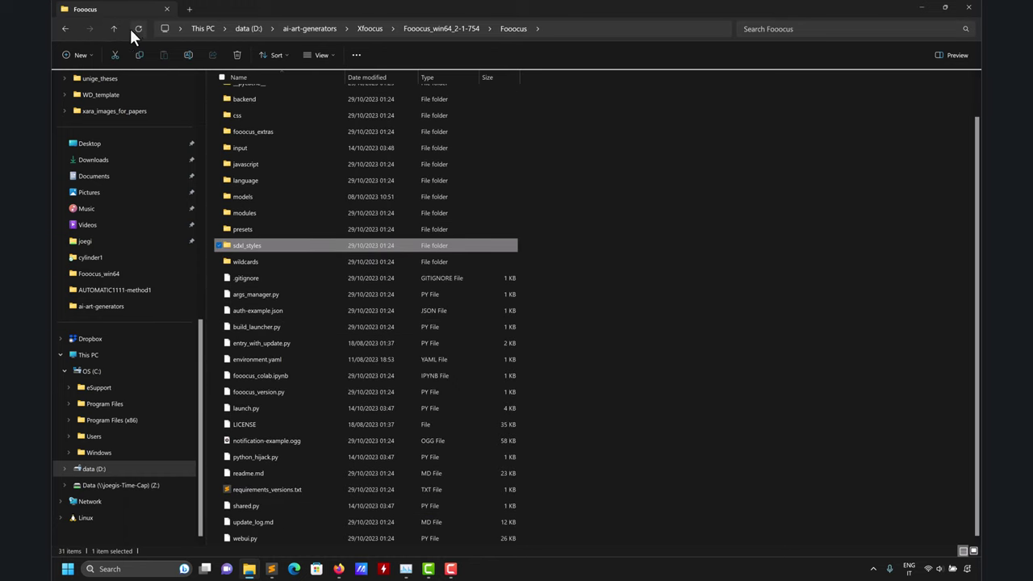
pyautogui.scroll(1, 388, 291)
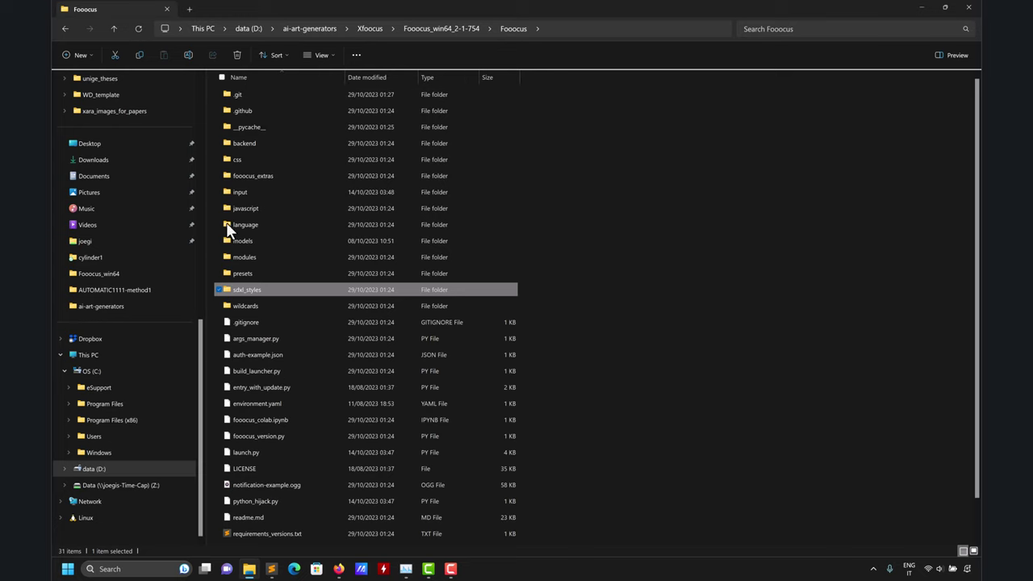
pyautogui.scroll(-1, 277, 318)
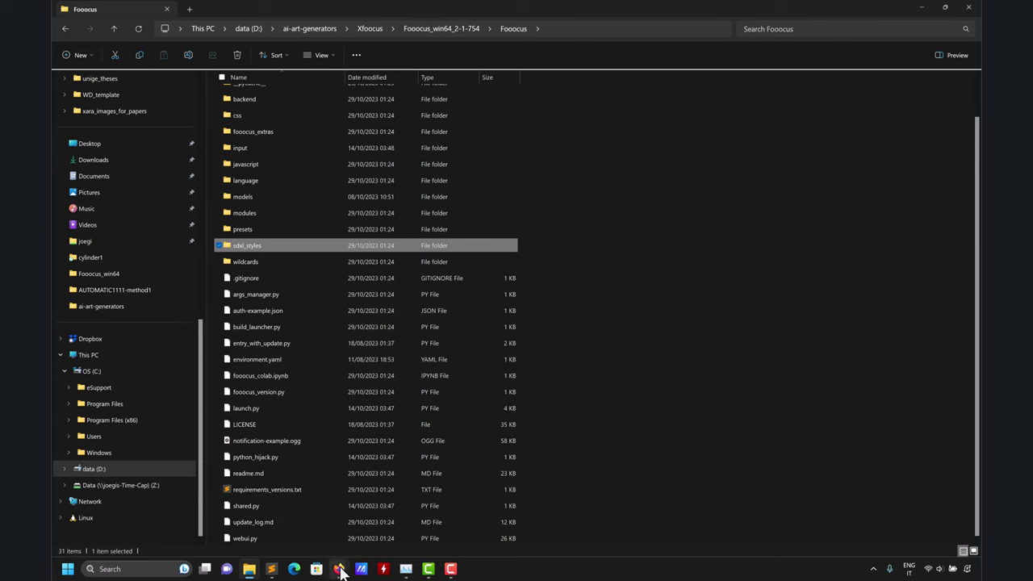
# Switch to Firefox and review the Fooocus readme's Windows, Colab, Linux, AMD and Mac installation sections, returning to the file manager
pyautogui.moveTo(340, 571)
pyautogui.click(347, 515)
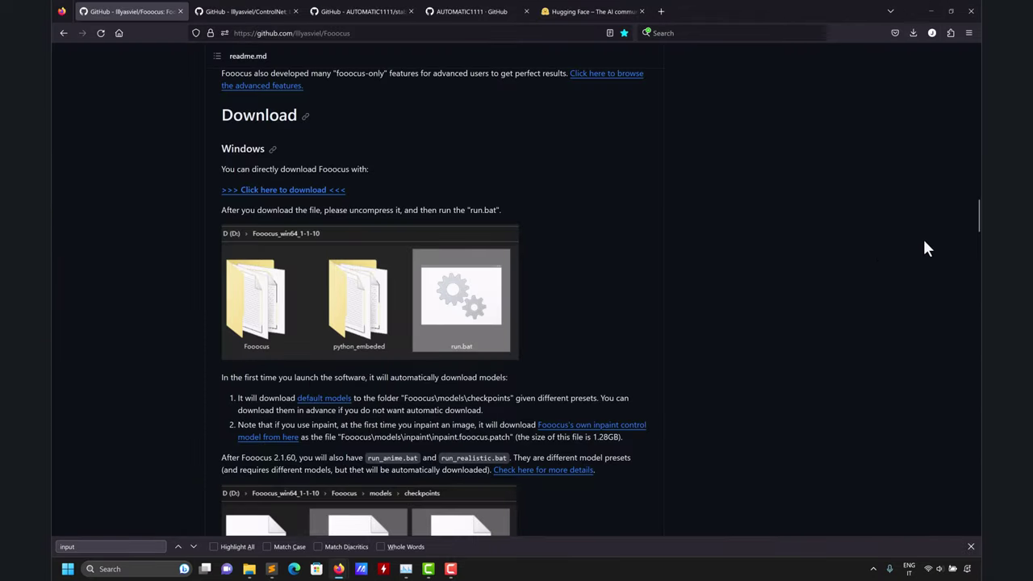
pyautogui.moveTo(975, 222); pyautogui.dragTo(952, 204)
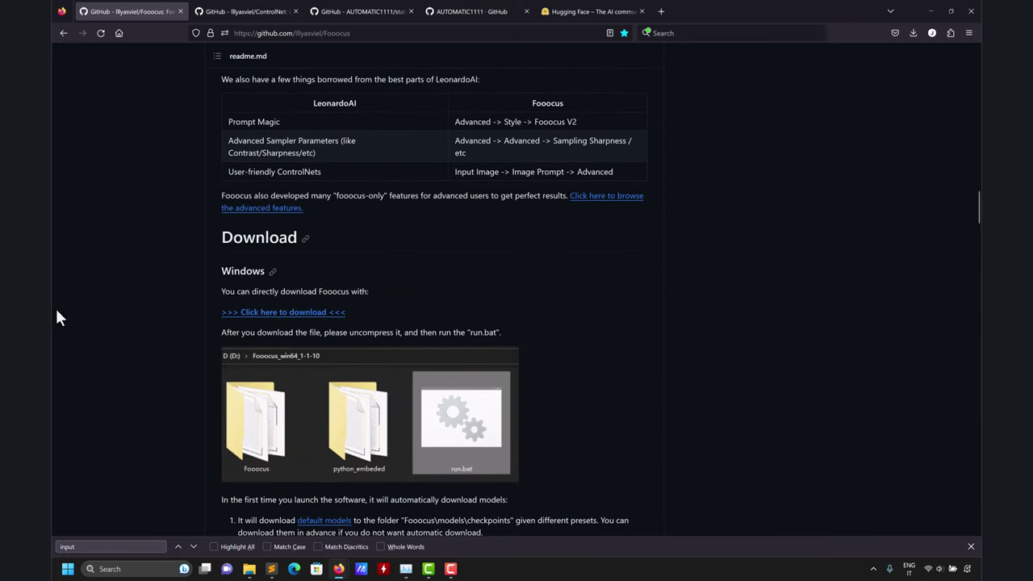
pyautogui.scroll(-1, 321, 376)
pyautogui.scroll(-15, 321, 376)
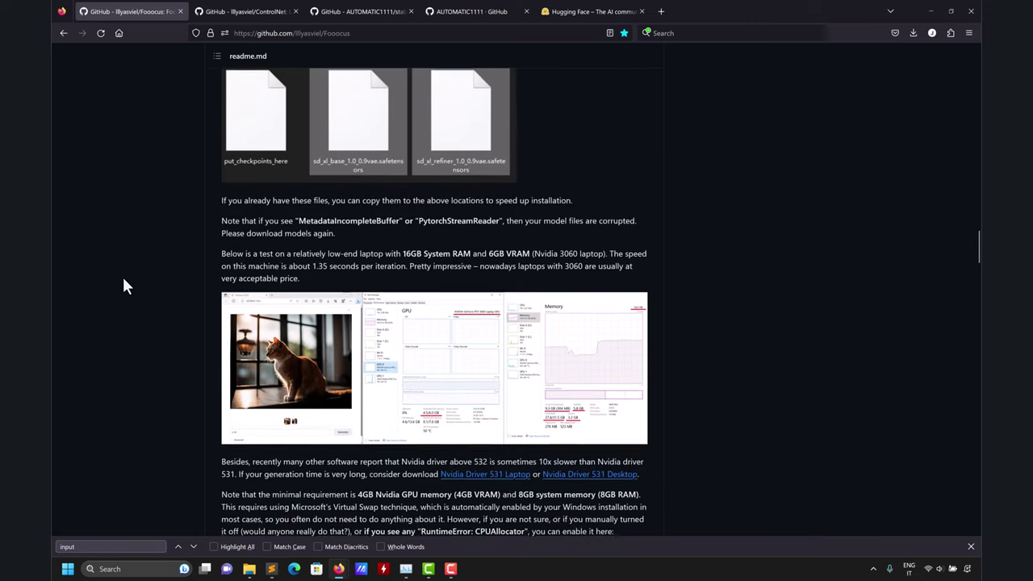
pyautogui.scroll(-3, 123, 281)
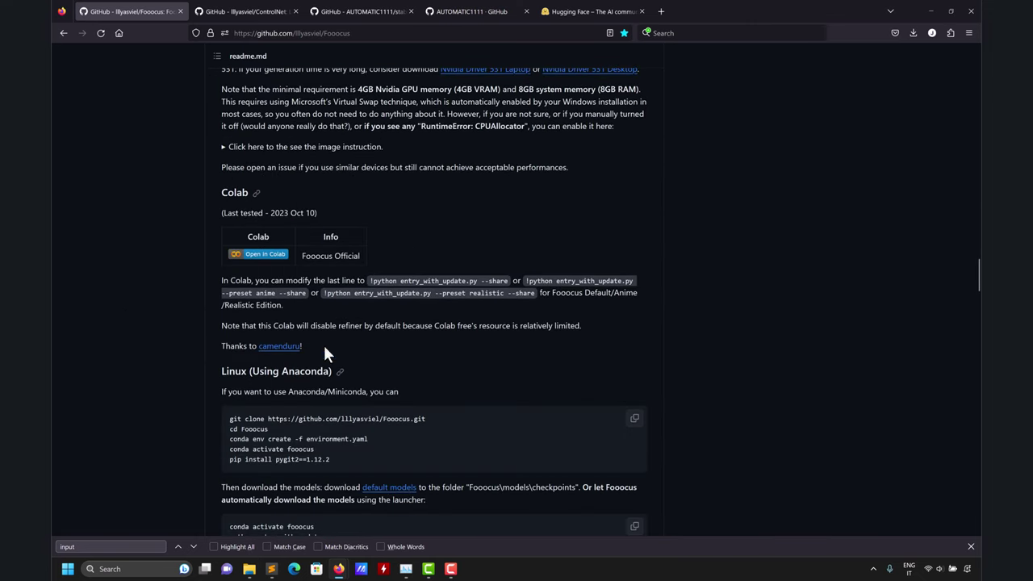
pyautogui.scroll(-2, 166, 294)
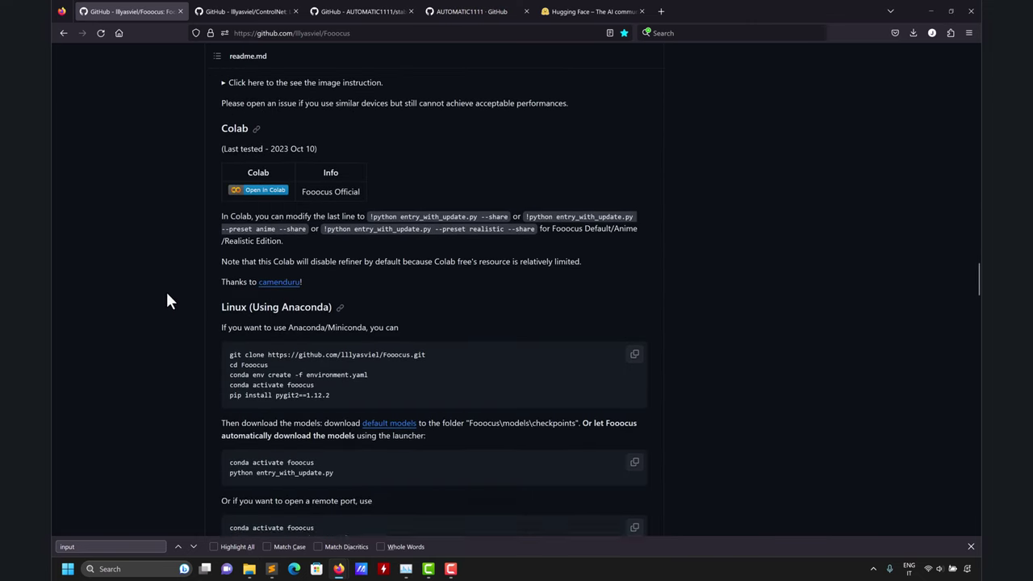
pyautogui.scroll(-10, 165, 291)
pyautogui.scroll(-3, 163, 281)
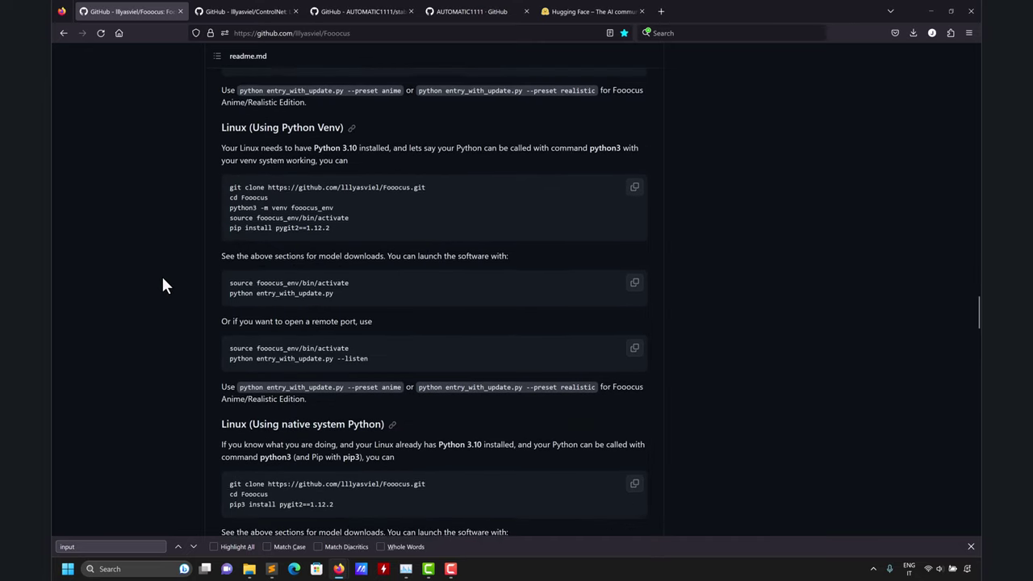
pyautogui.scroll(-13, 163, 286)
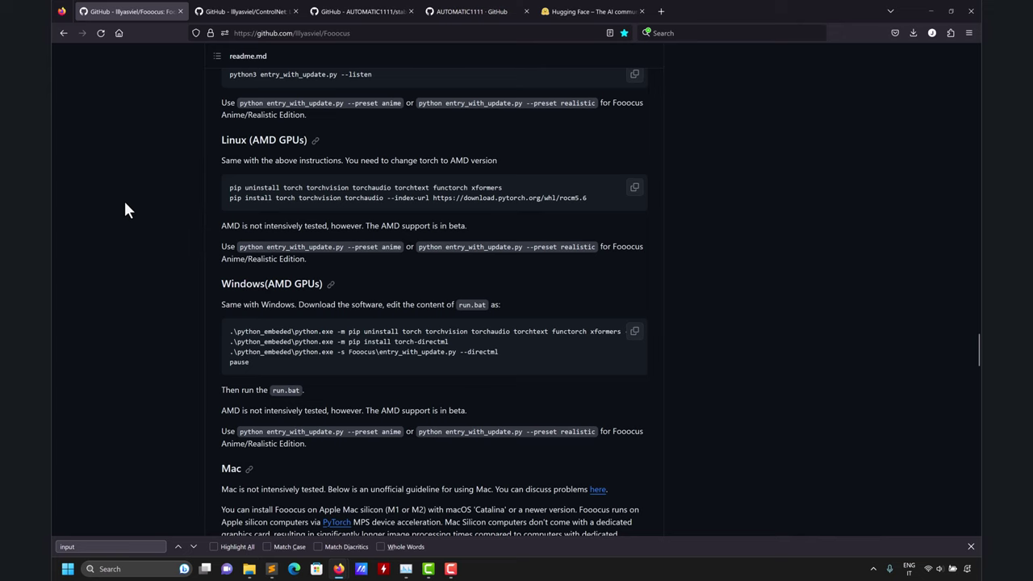
pyautogui.scroll(-15, 146, 236)
pyautogui.scroll(-4, 148, 239)
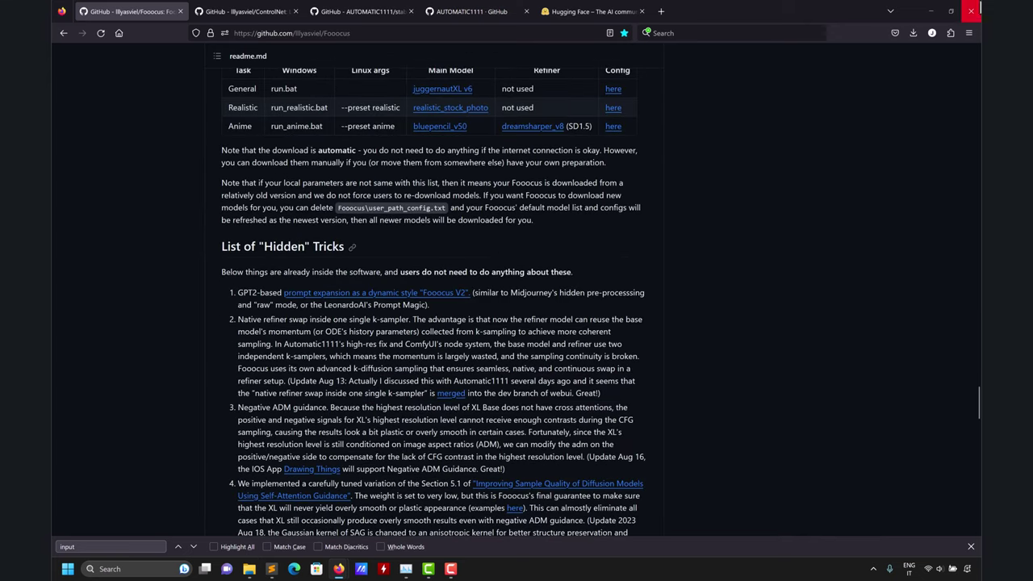
pyautogui.click(928, 12)
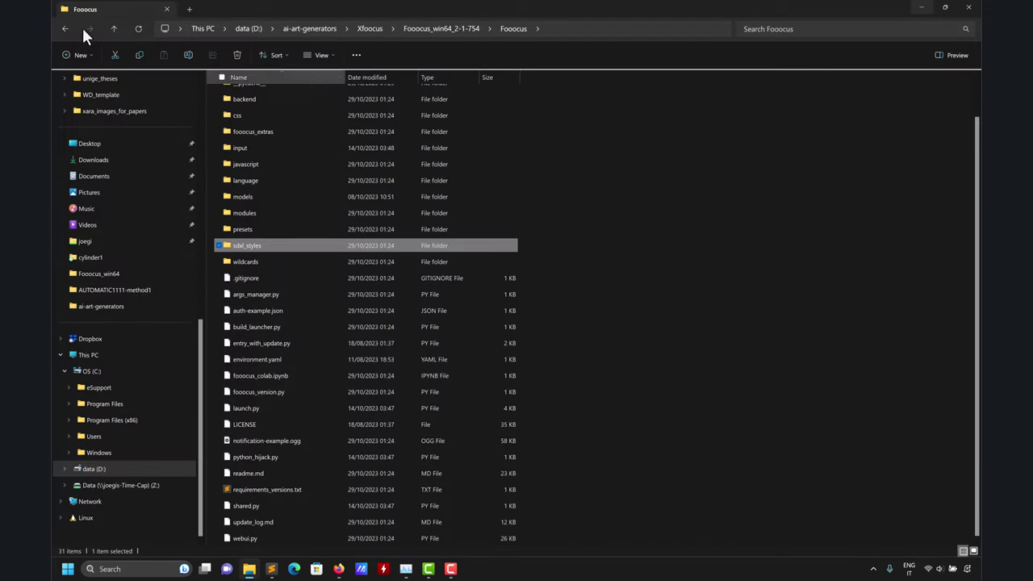
# Go up to the ai-art-generators folder and return through Xfoocus to the Fooocus_win64_2-1-754 folder
pyautogui.click(118, 27)
pyautogui.click(115, 29)
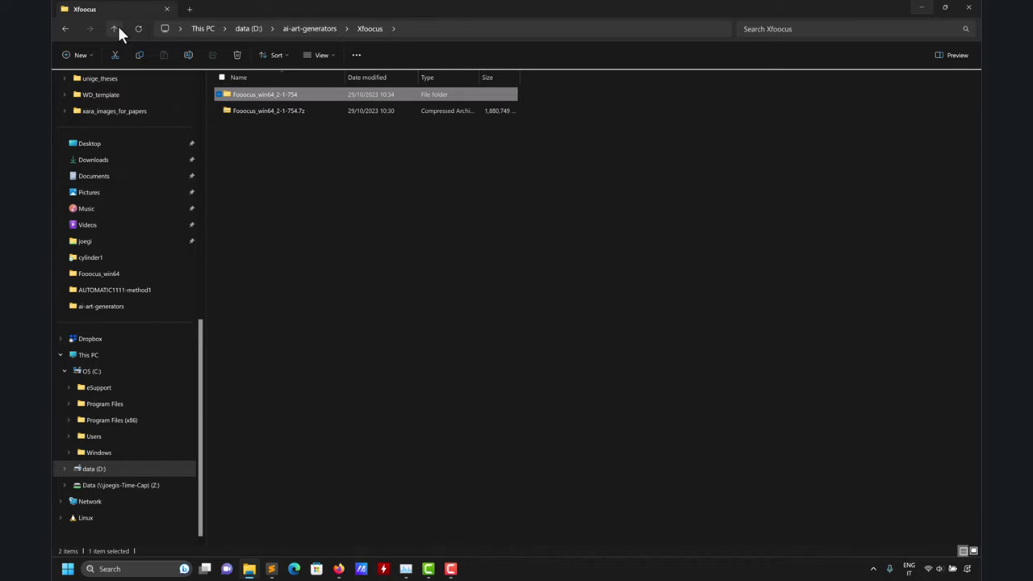
pyautogui.click(118, 27)
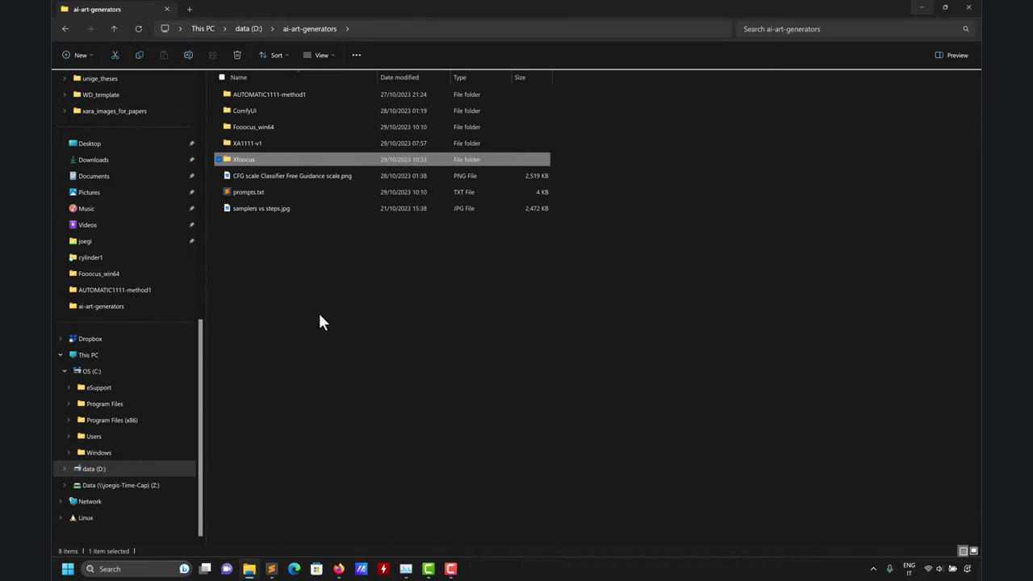
pyautogui.doubleClick(240, 160)
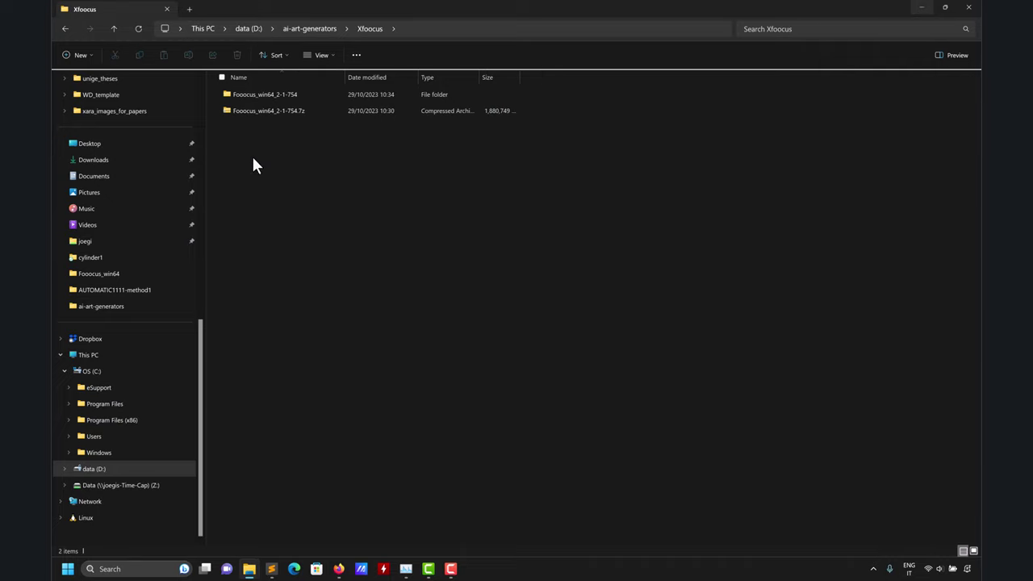
pyautogui.doubleClick(256, 94)
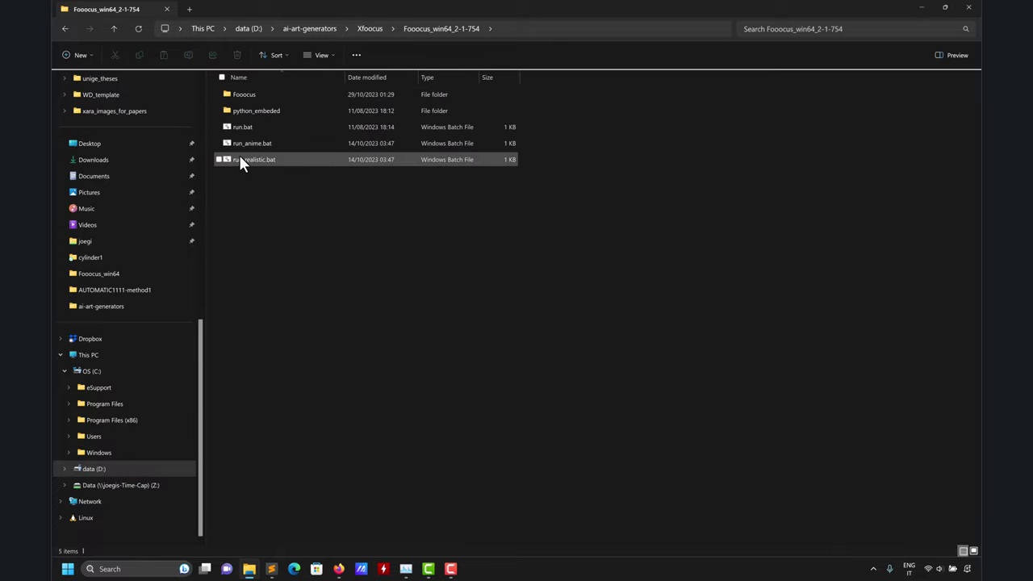
# Open run.bat in Sublime Text and place the editor window below the folder's file list
pyautogui.click(271, 569)
pyautogui.press('super+Down')
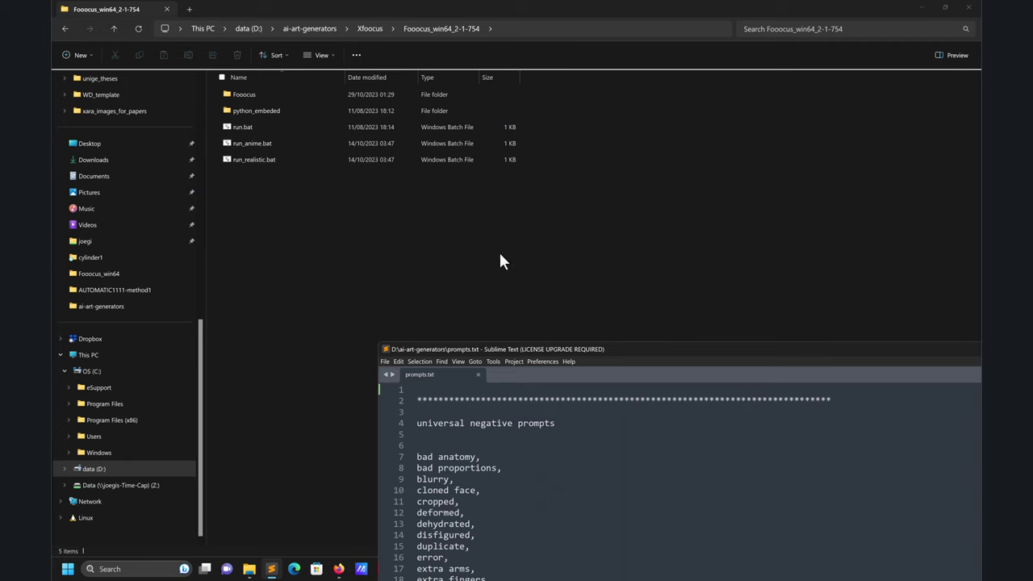
pyautogui.moveTo(242, 126); pyautogui.dragTo(622, 420)
pyautogui.moveTo(680, 352); pyautogui.dragTo(422, 218)
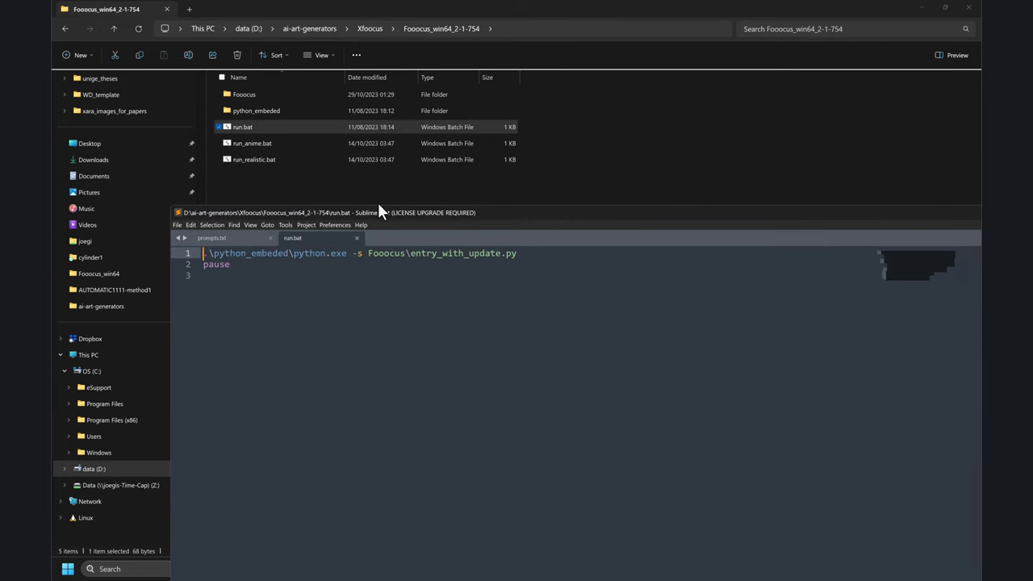
# Open the python_embeded folder and compare its files with the python.exe call in run.bat
pyautogui.doubleClick(250, 107)
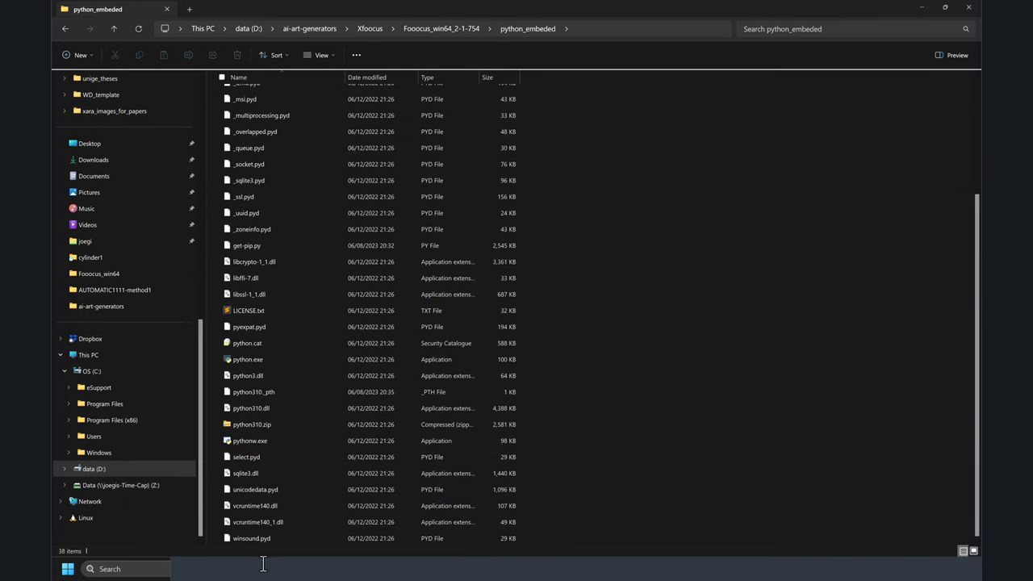
pyautogui.click(266, 565)
pyautogui.click(711, 8)
pyautogui.click(350, 576)
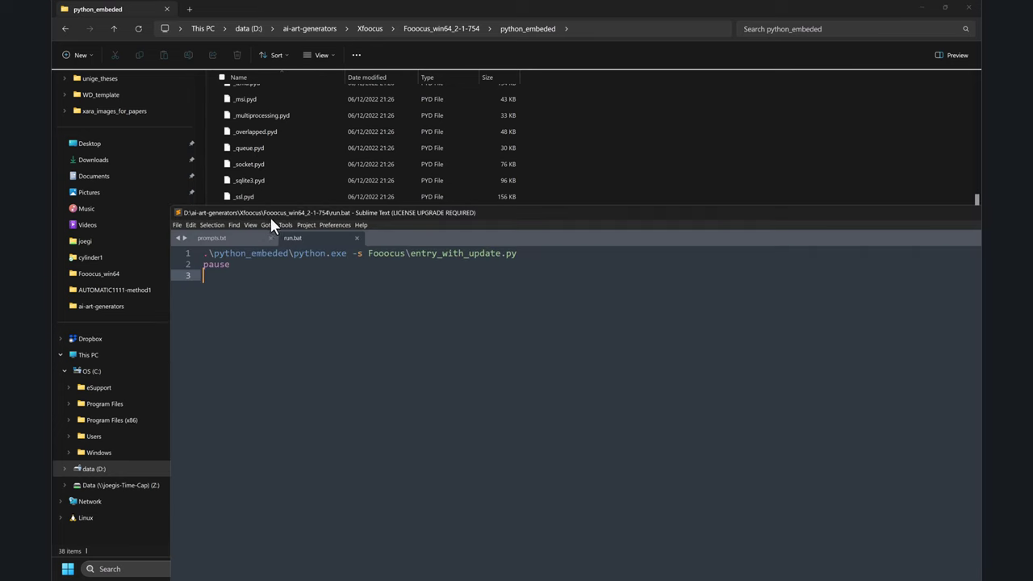
pyautogui.moveTo(270, 215); pyautogui.dragTo(462, 118)
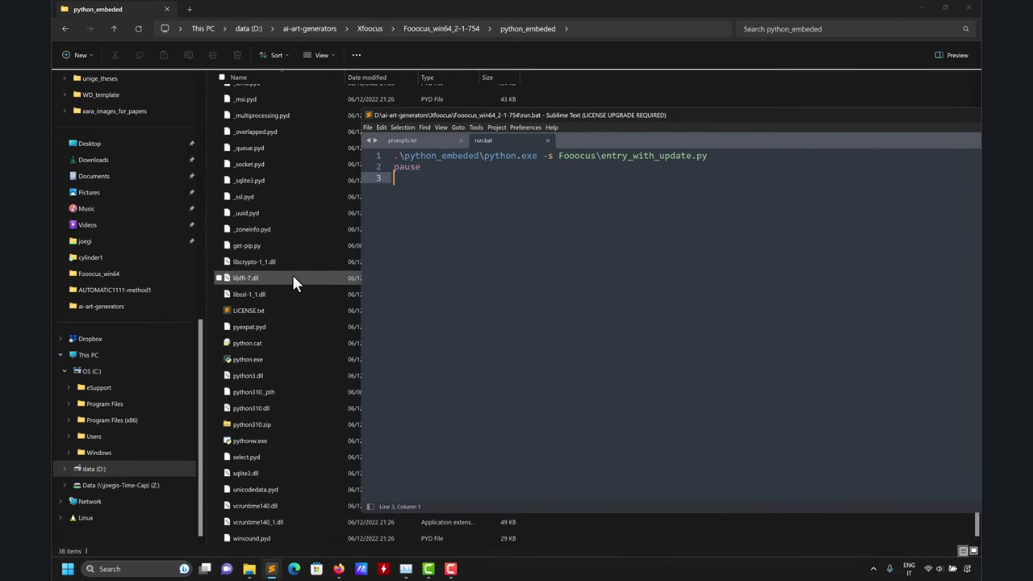
pyautogui.scroll(4, 292, 274)
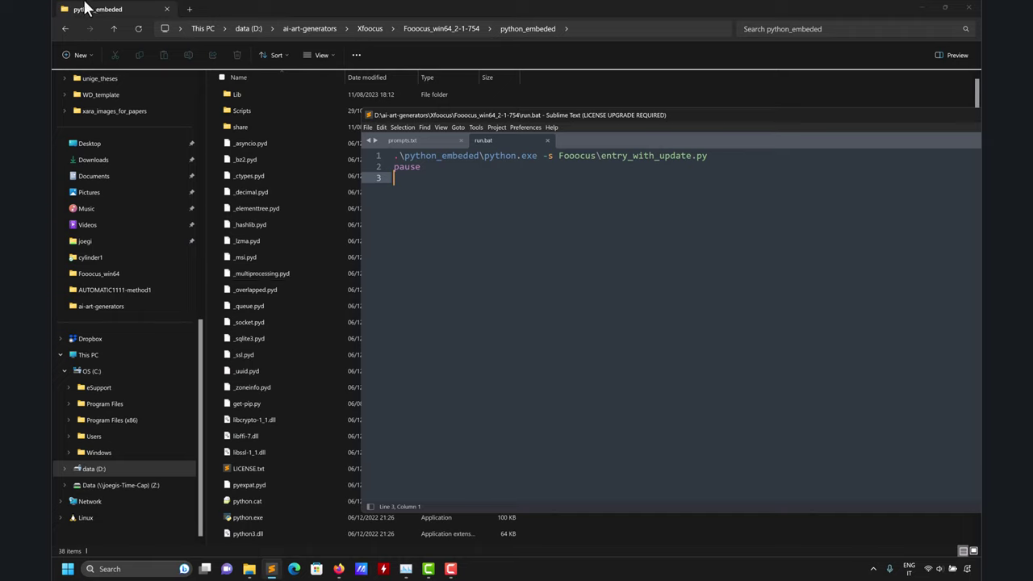
# Open entry_with_update.py from the Fooocus folder in Sublime Text, read through its update code and minimize the editor
pyautogui.click(113, 32)
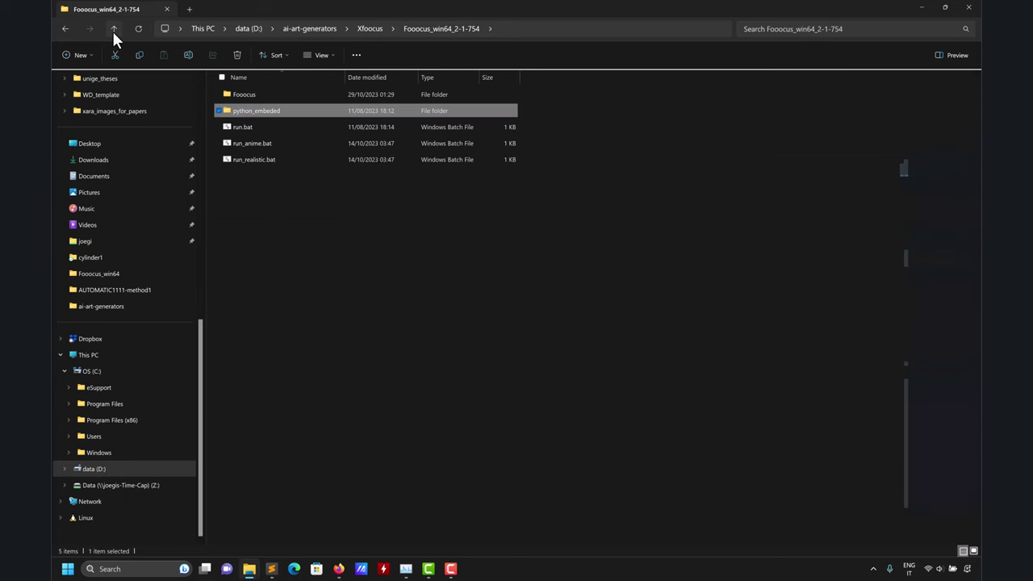
pyautogui.doubleClick(268, 92)
pyautogui.click(271, 569)
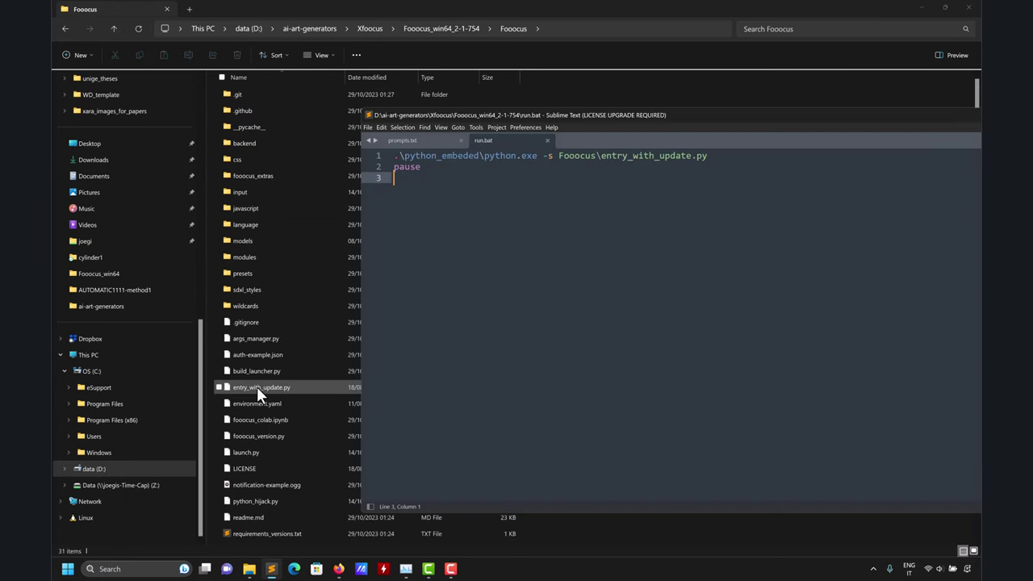
pyautogui.moveTo(256, 386); pyautogui.dragTo(650, 341)
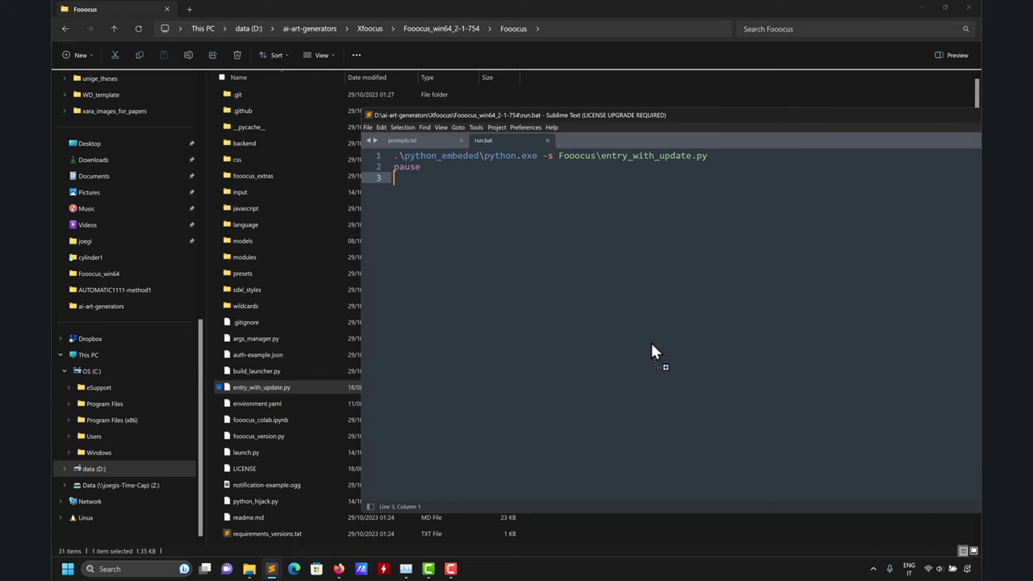
pyautogui.scroll(-2, 597, 242)
pyautogui.moveTo(827, 115); pyautogui.dragTo(535, 42)
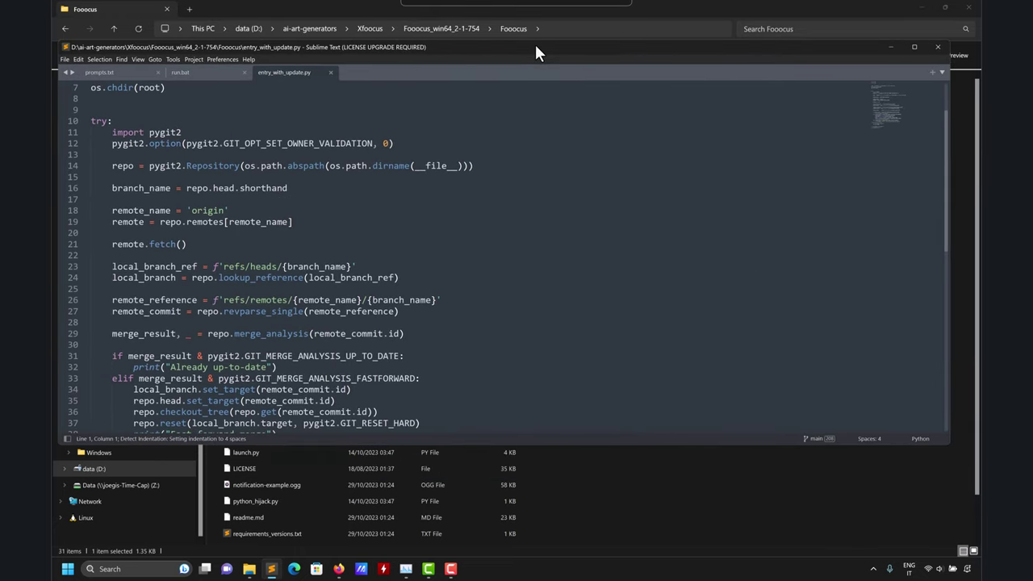
pyautogui.scroll(-8, 837, 101)
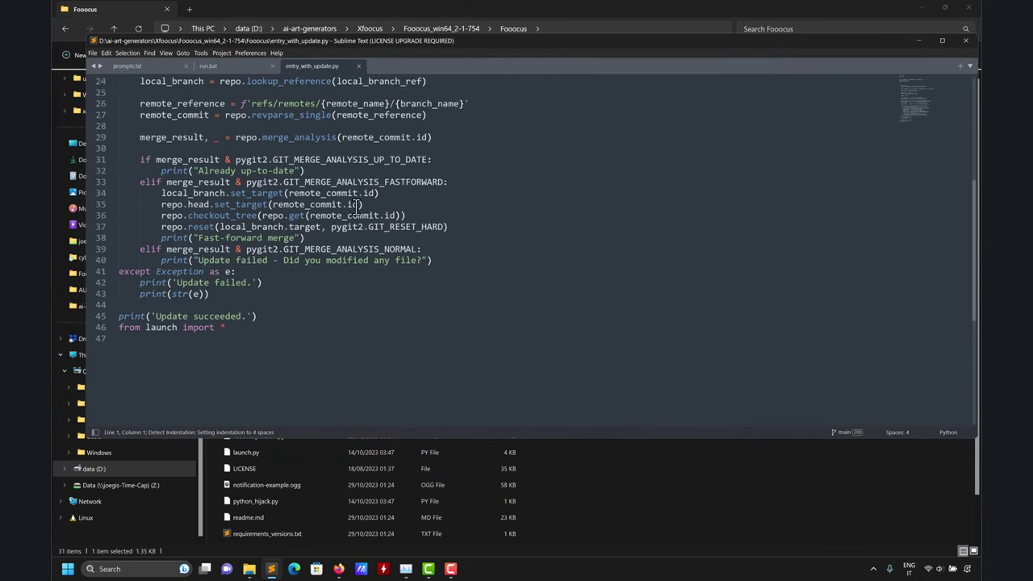
pyautogui.click(918, 41)
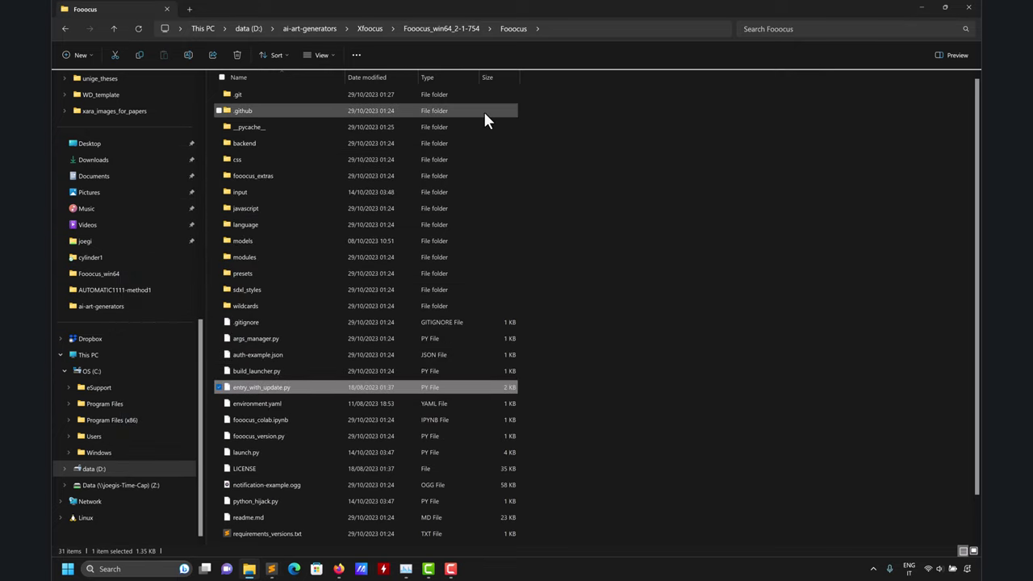
# Run run.bat from the Fooocus_win64_2-1-754 folder, allow it past SmartScreen and widen the console window
pyautogui.click(439, 30)
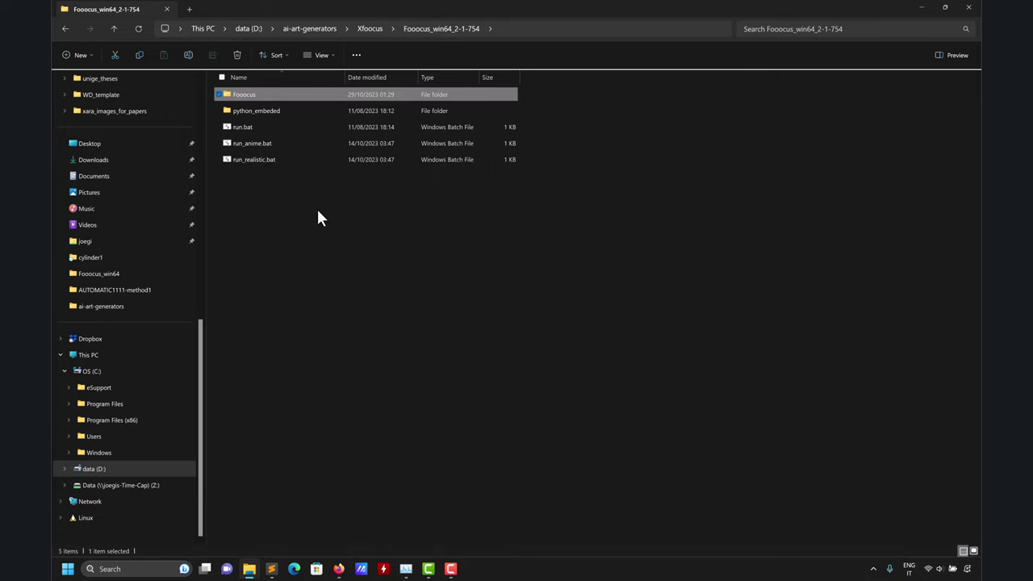
pyautogui.click(257, 126)
pyautogui.doubleClick(257, 127)
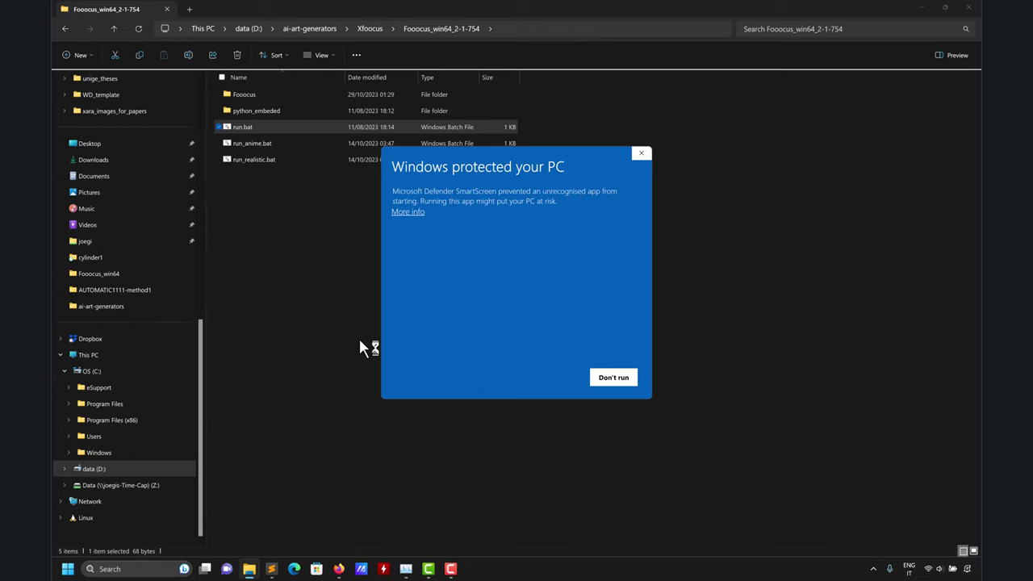
pyautogui.click(412, 213)
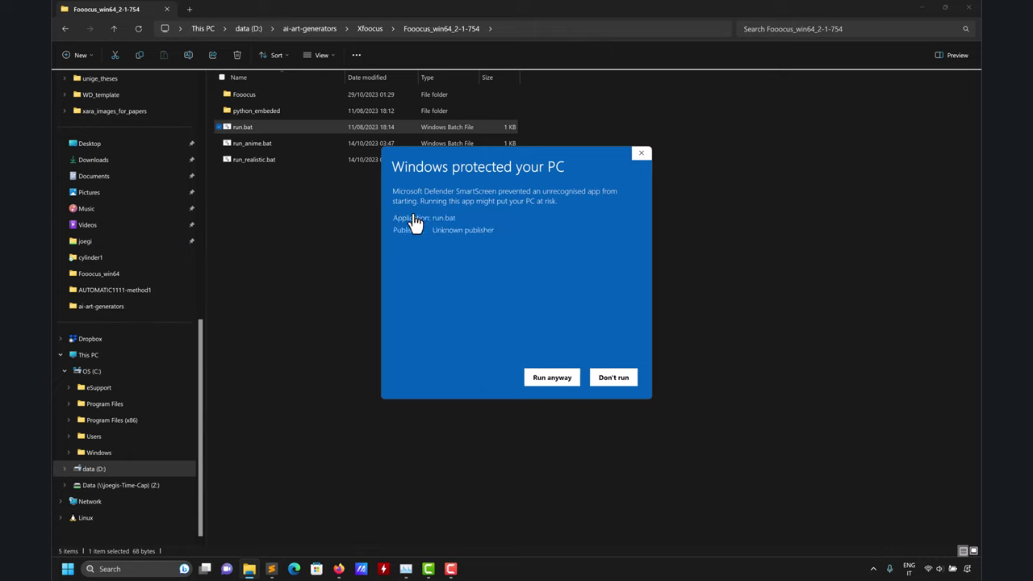
pyautogui.click(547, 377)
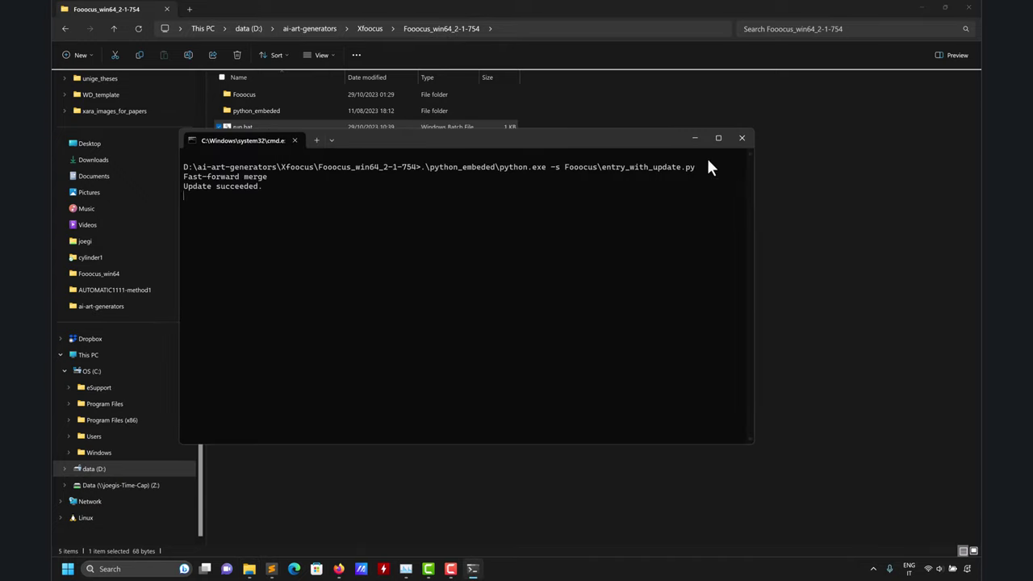
pyautogui.moveTo(645, 137); pyautogui.dragTo(528, 86)
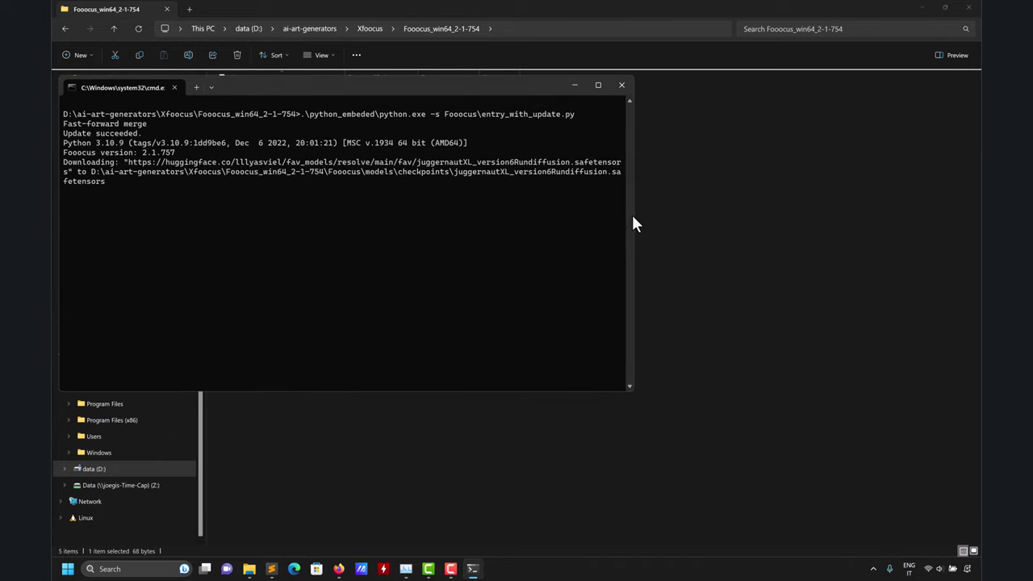
pyautogui.moveTo(635, 214); pyautogui.dragTo(971, 250)
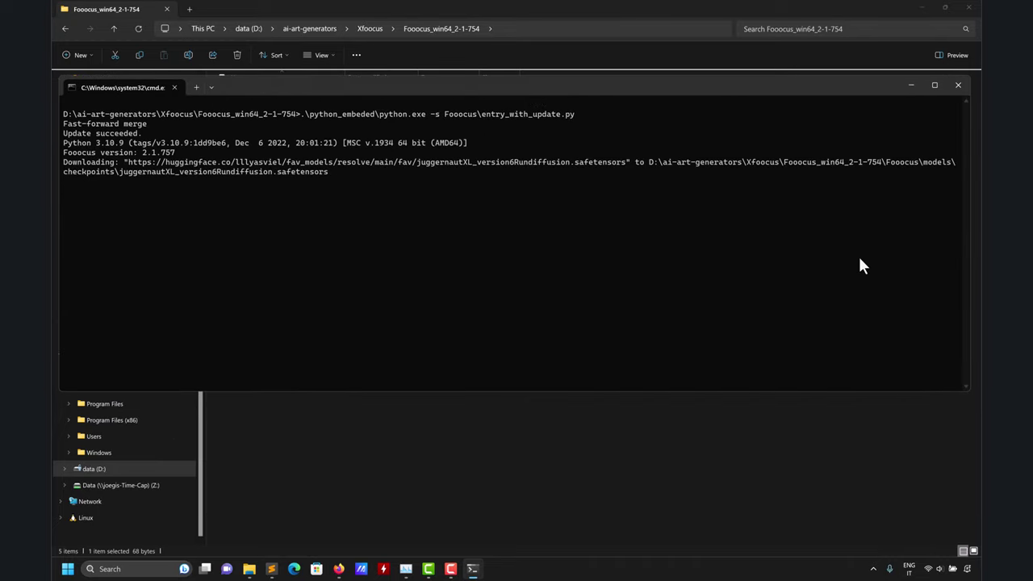
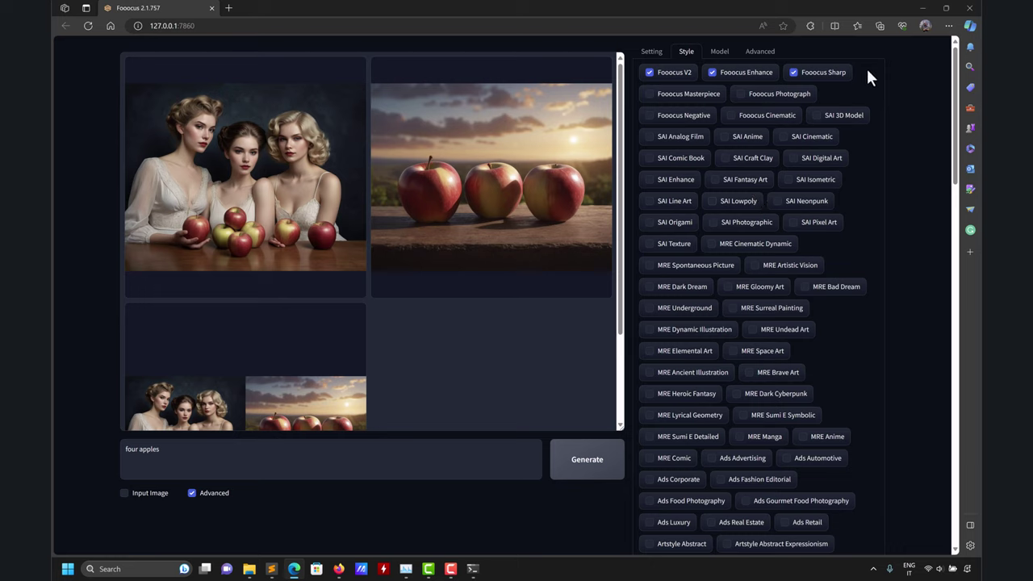
# Enable the Fooocus Negative style and review the universal negative prompts in prompts.txt in Sublime Text
pyautogui.click(651, 115)
pyautogui.click(272, 569)
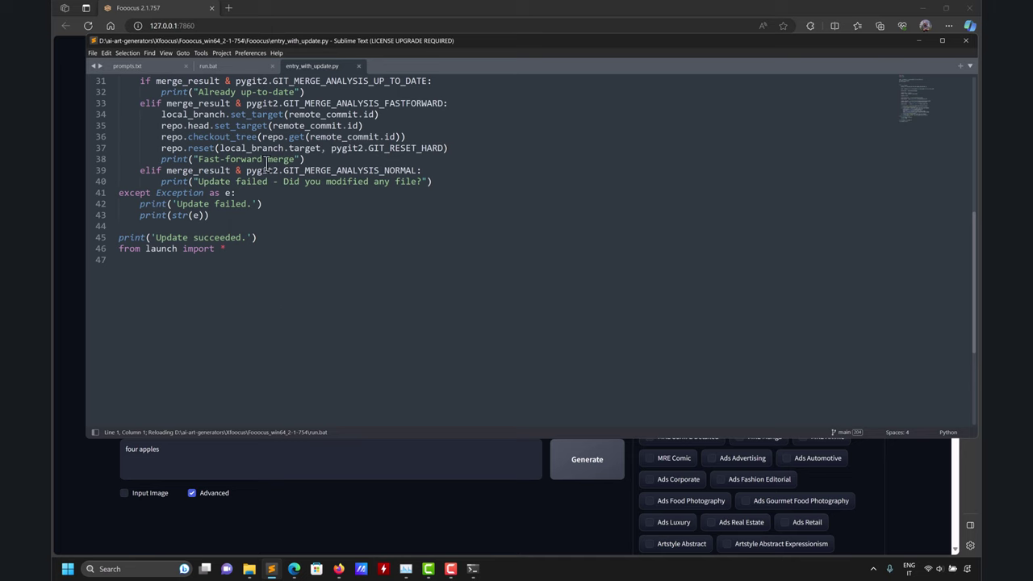
pyautogui.click(129, 65)
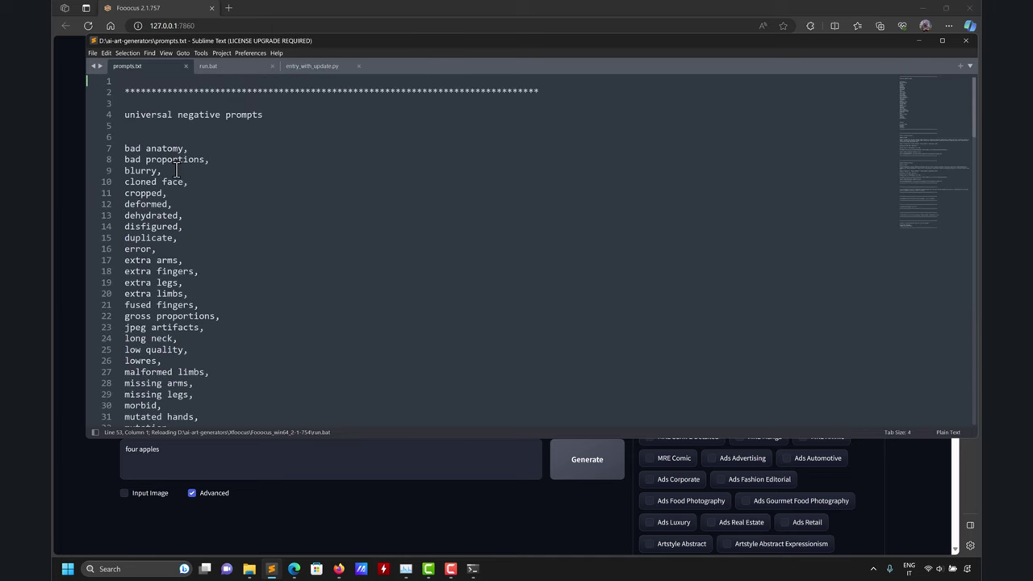
pyautogui.scroll(-4, 176, 170)
pyautogui.scroll(4, 176, 171)
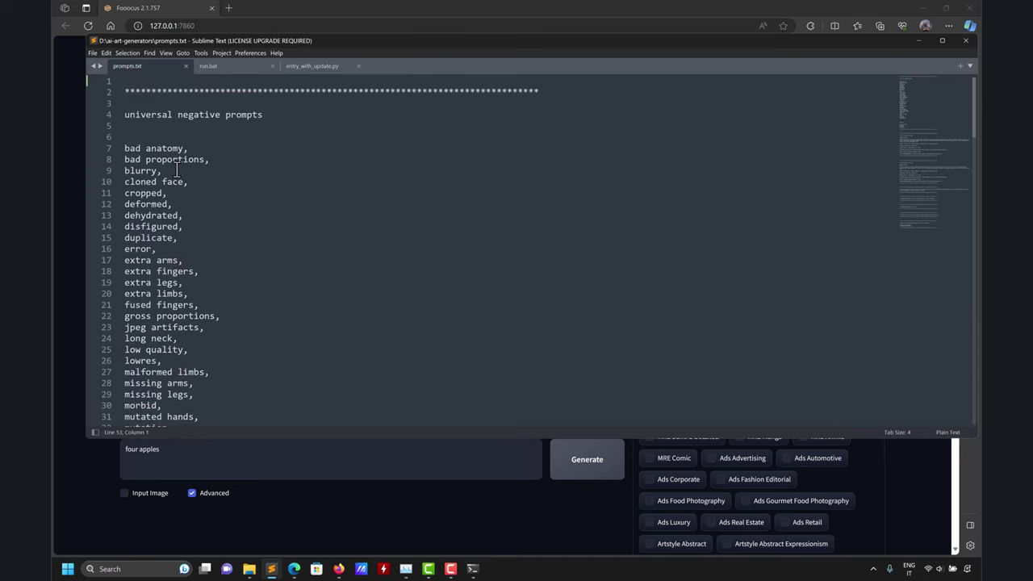
# Read through the rest of the negative prompt list in prompts.txt and minimize the editor window
pyautogui.scroll(-1, 176, 171)
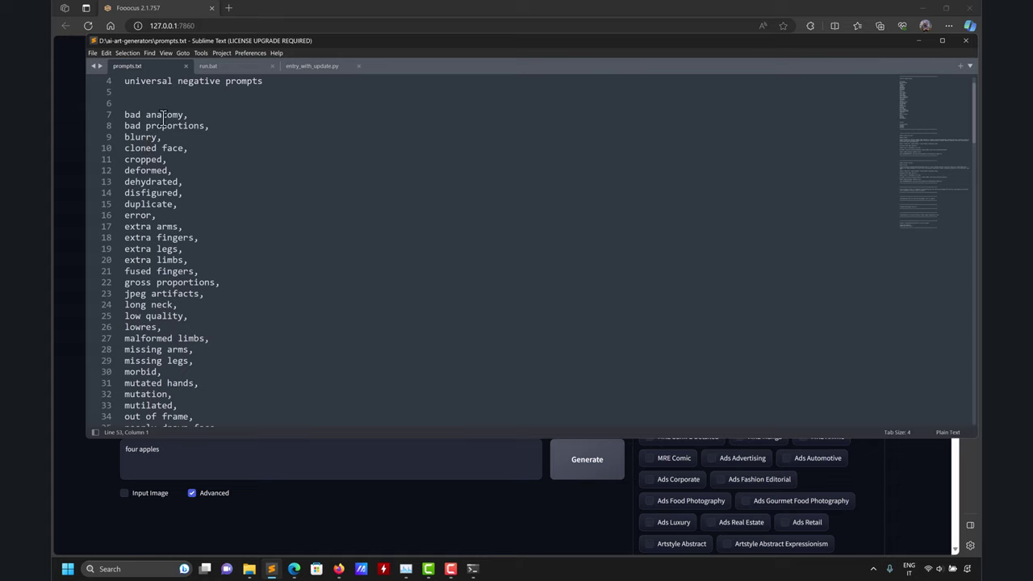
pyautogui.scroll(-5, 143, 132)
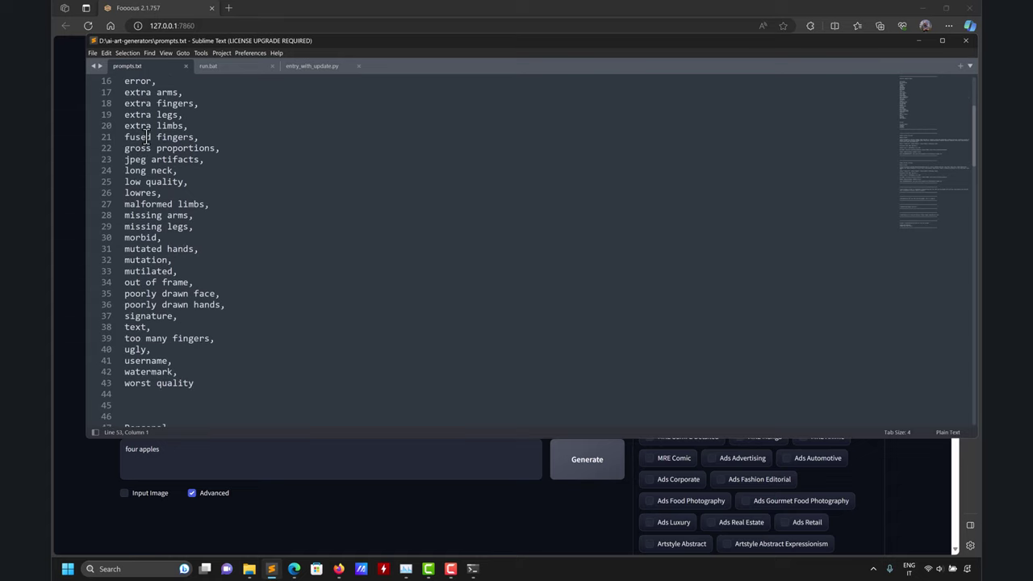
pyautogui.scroll(5, 143, 132)
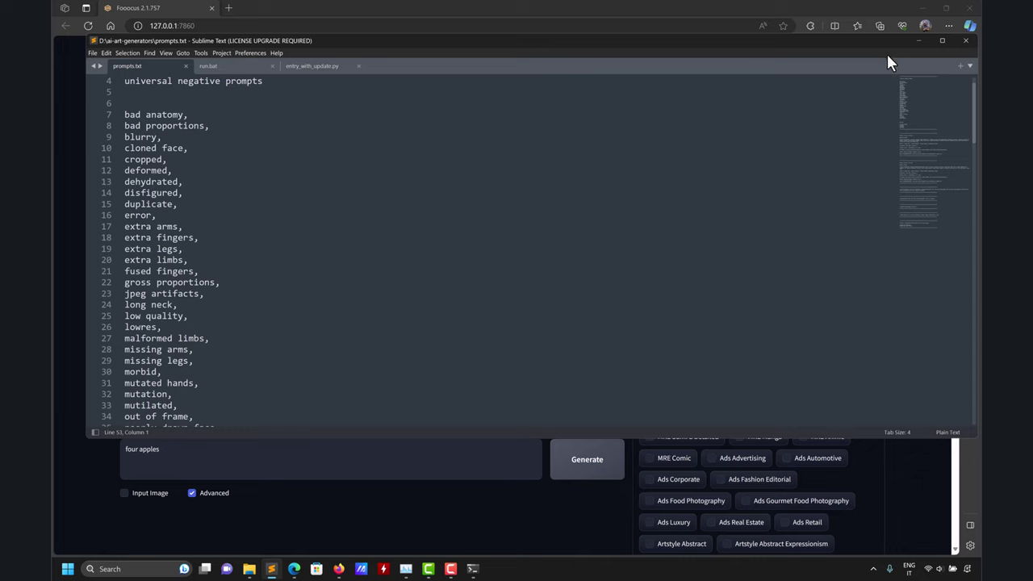
pyautogui.moveTo(880, 40); pyautogui.dragTo(838, 73)
pyautogui.click(848, 71)
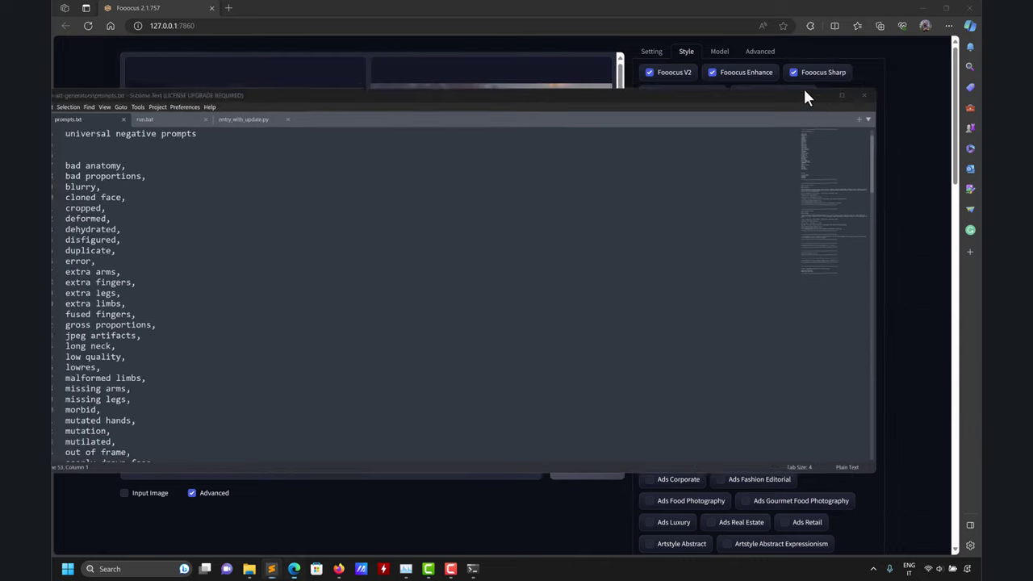
# Look through the Fooocus style list, including the SAI, MRE, Ads, Artstyle and Futuristic groups
pyautogui.scroll(-7, 896, 316)
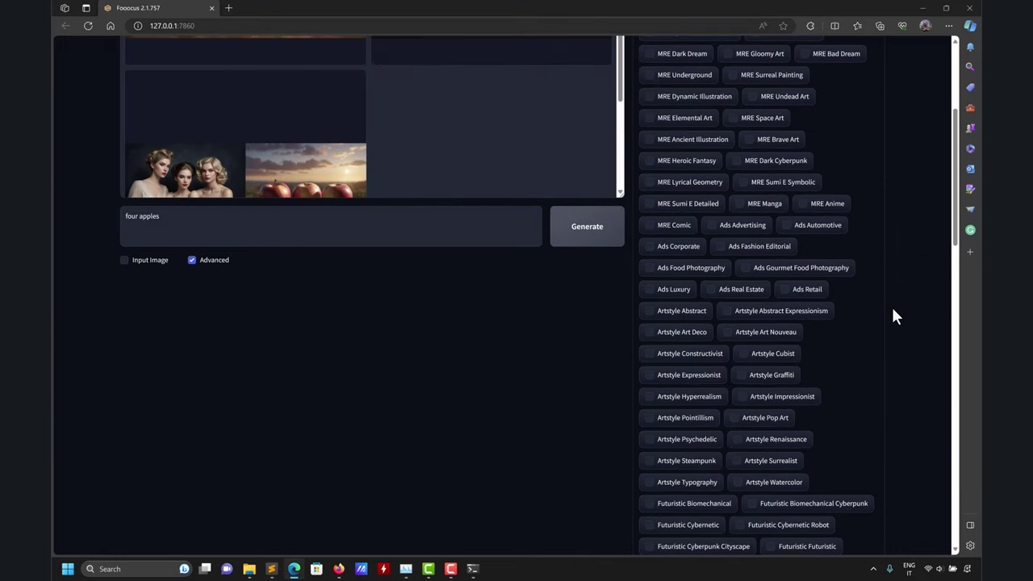
pyautogui.scroll(4, 895, 315)
pyautogui.scroll(3, 891, 304)
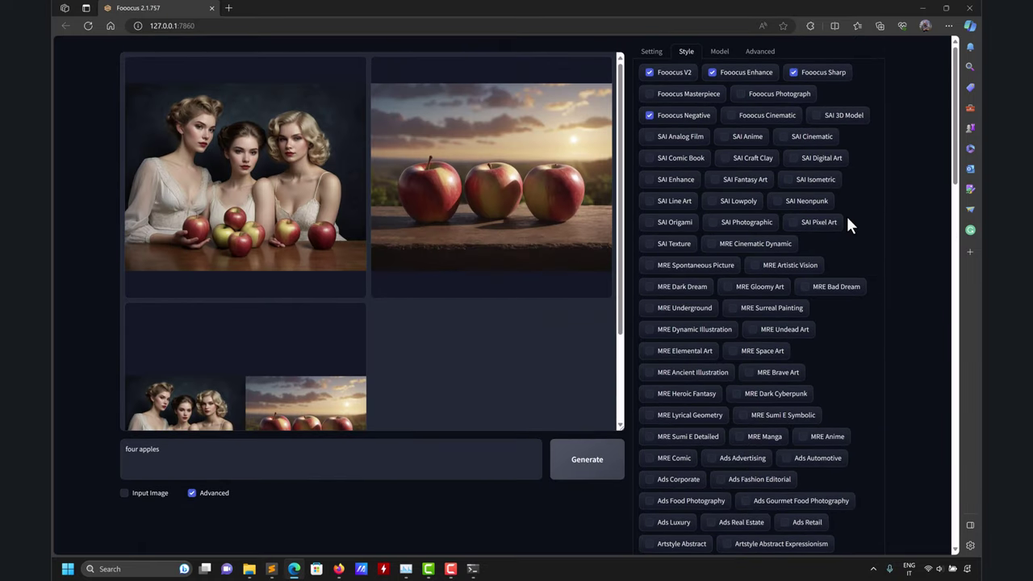
pyautogui.scroll(-3, 768, 330)
pyautogui.scroll(3, 777, 186)
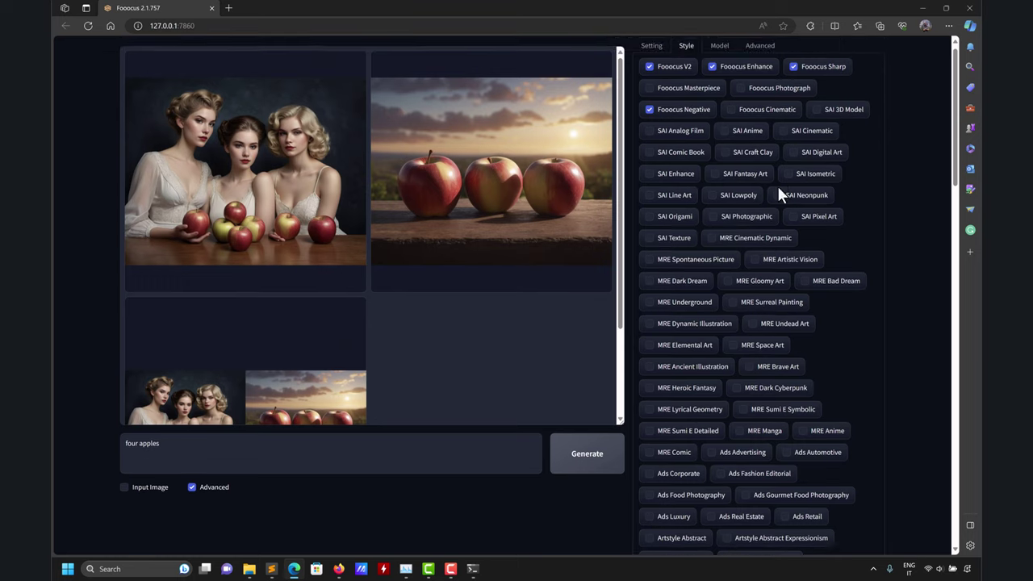
# Show the model settings and check the available choices for the base model and SDXL LoRA 1
pyautogui.click(721, 51)
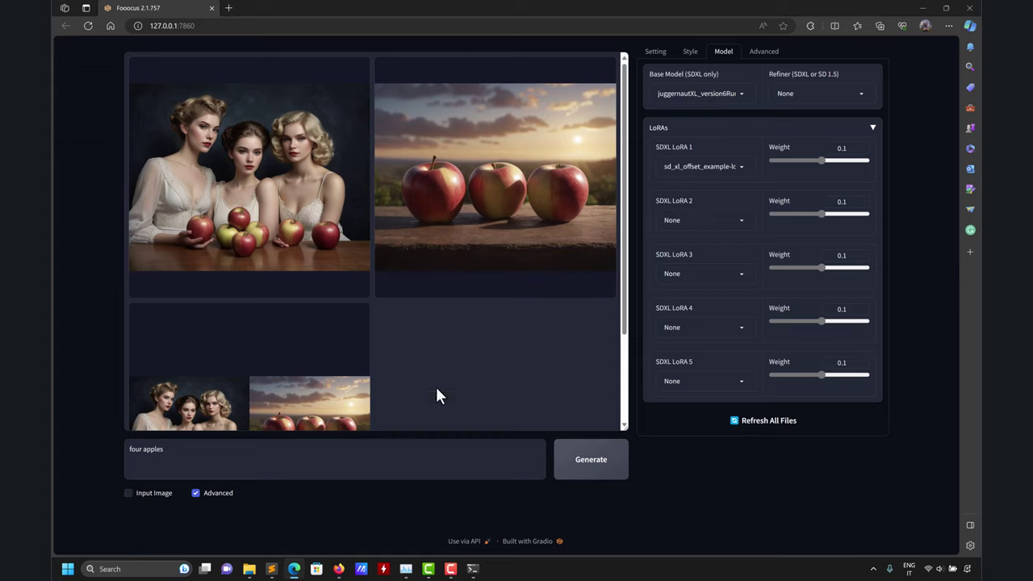
pyautogui.click(744, 91)
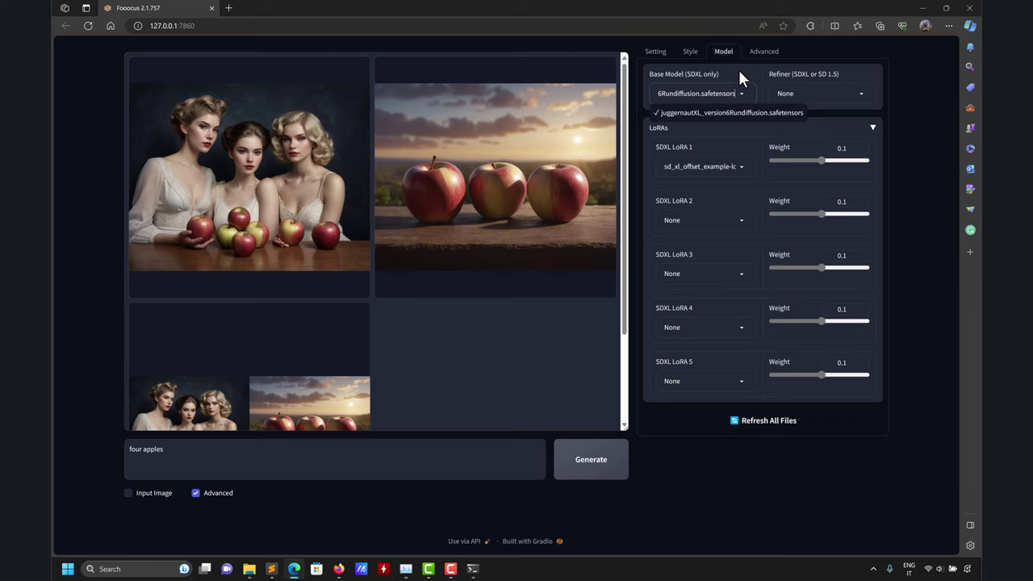
pyautogui.click(872, 201)
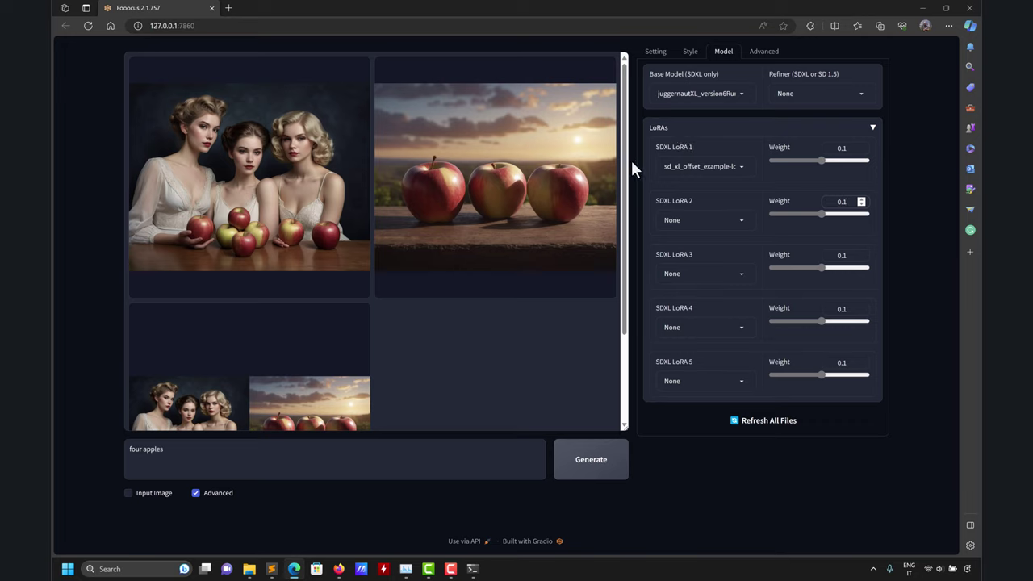
pyautogui.click(738, 168)
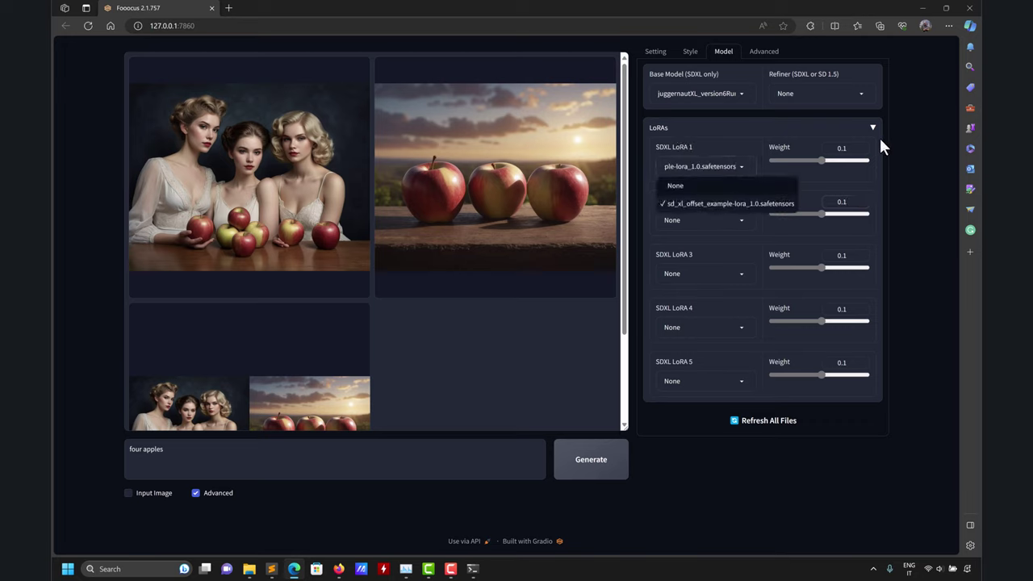
# Temporarily enable Developer Debug Mode in the advanced settings, review the Debug Tools, Control Debug and FreeU options, and disable it again
pyautogui.click(758, 53)
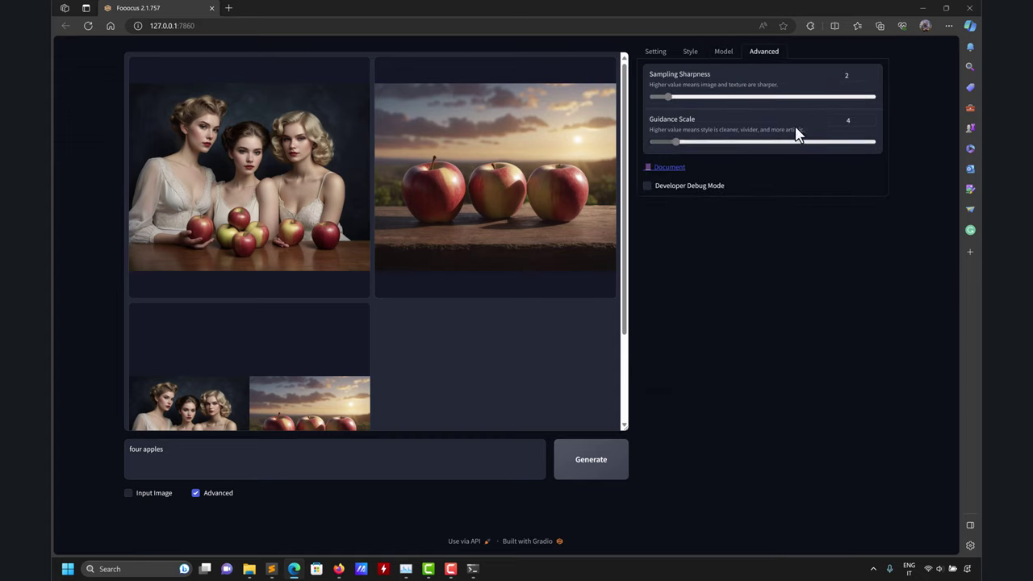
pyautogui.click(647, 186)
pyautogui.scroll(-5, 805, 280)
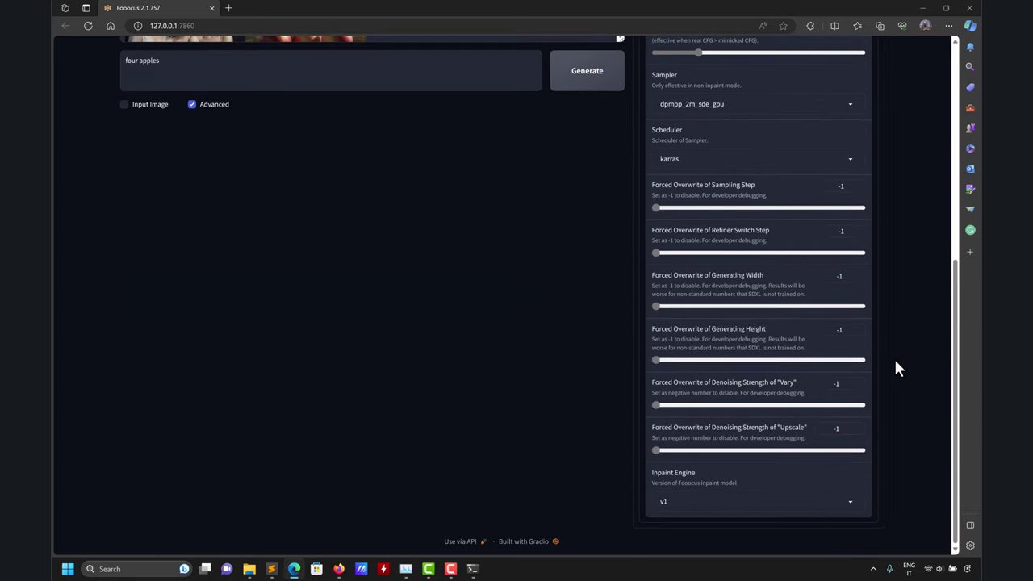
pyautogui.scroll(5, 896, 361)
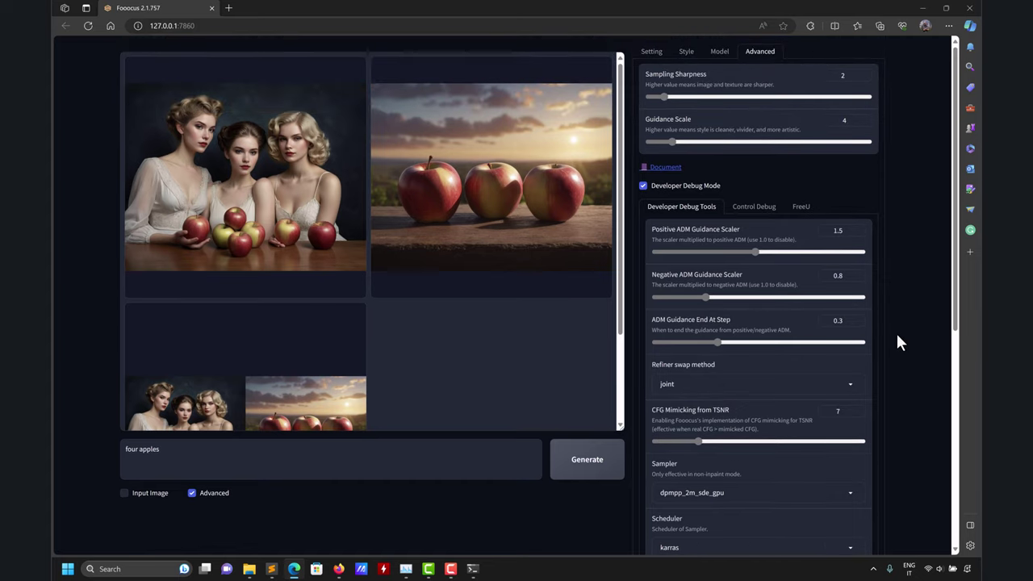
pyautogui.click(754, 207)
pyautogui.click(802, 207)
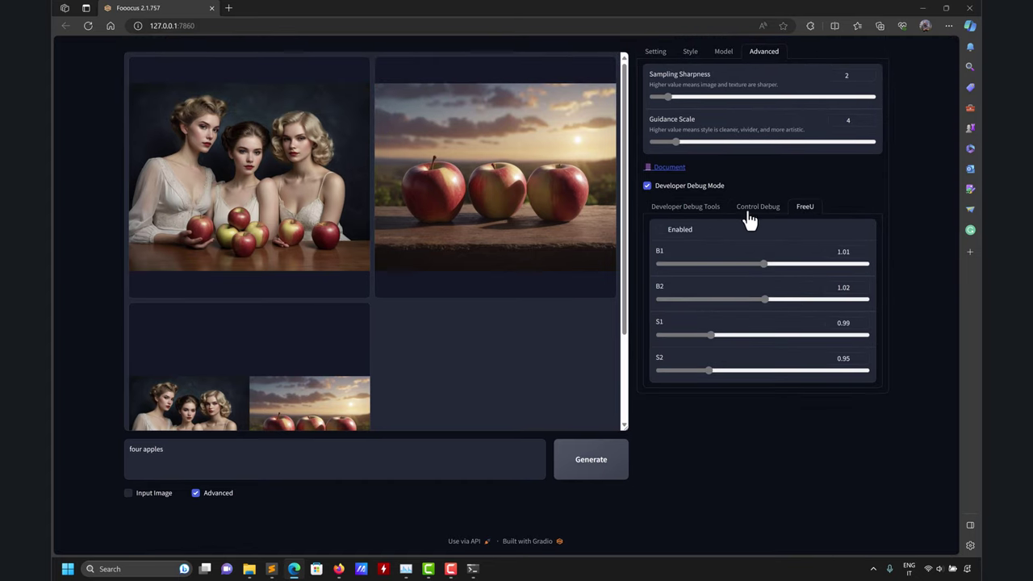
pyautogui.click(648, 187)
# Open the advanced settings documentation on GitHub, examine the Midjourney comparison table and sharpness examples, and return to the Fooocus page
pyautogui.click(669, 167)
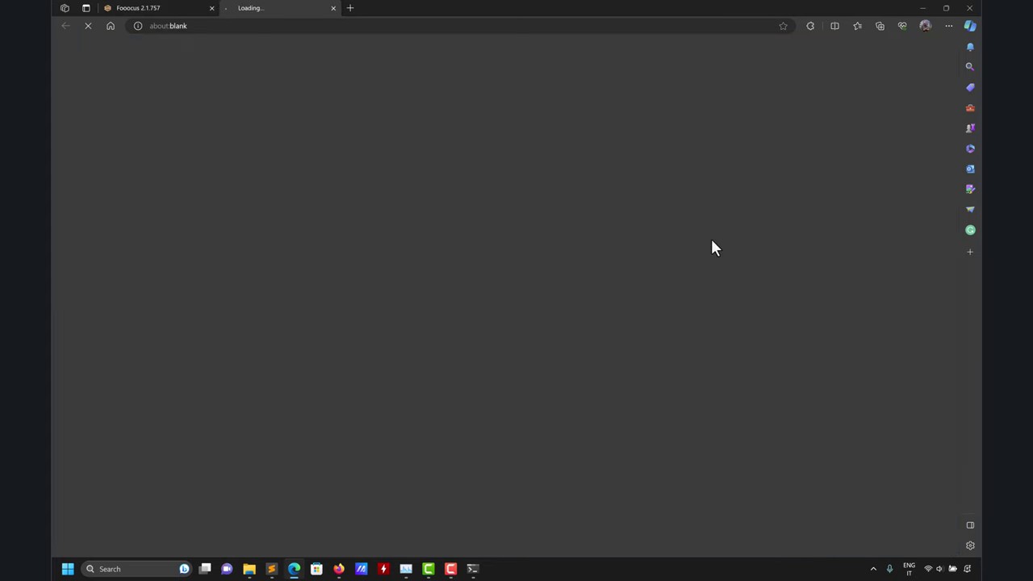
pyautogui.scroll(-15, 403, 226)
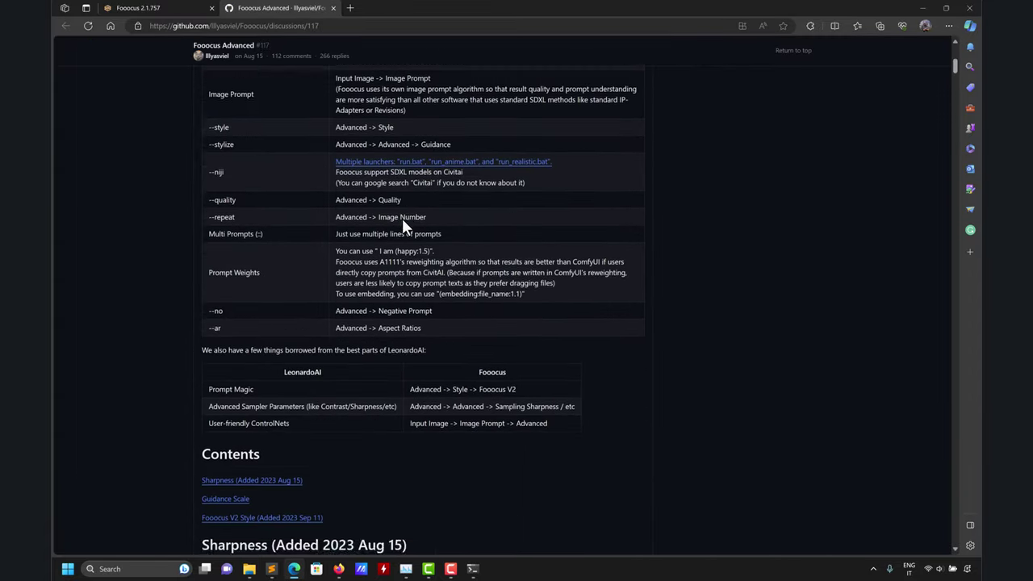
pyautogui.scroll(20, 402, 224)
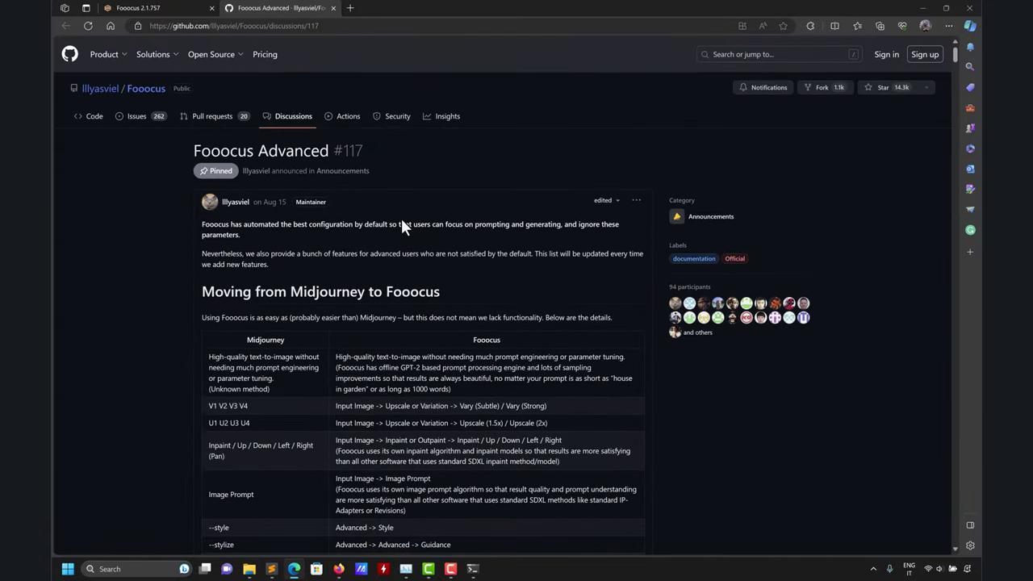
pyautogui.scroll(-5, 401, 220)
pyautogui.scroll(-15, 401, 220)
pyautogui.scroll(10, 401, 219)
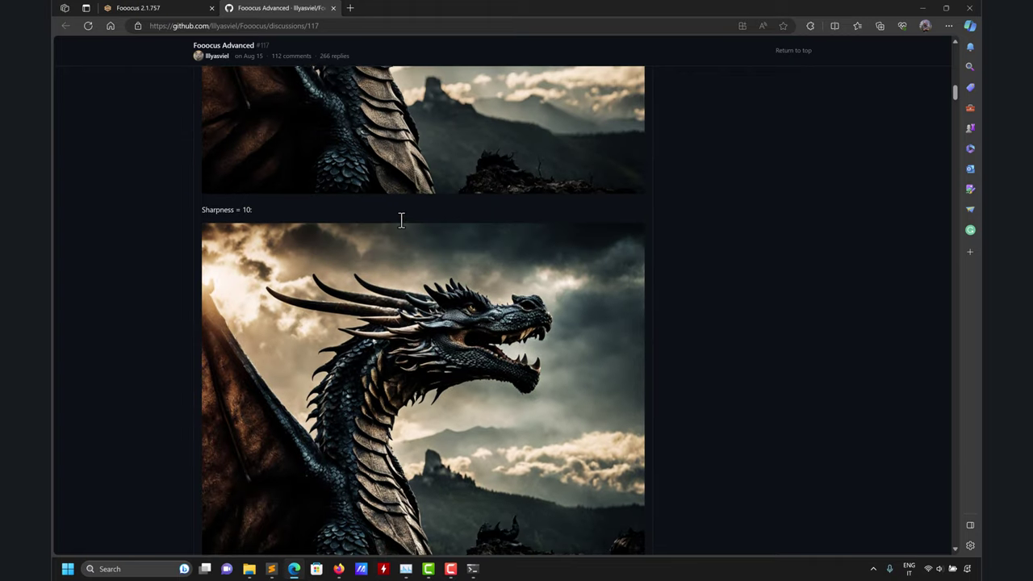
pyautogui.scroll(10, 401, 220)
pyautogui.scroll(-15, 401, 220)
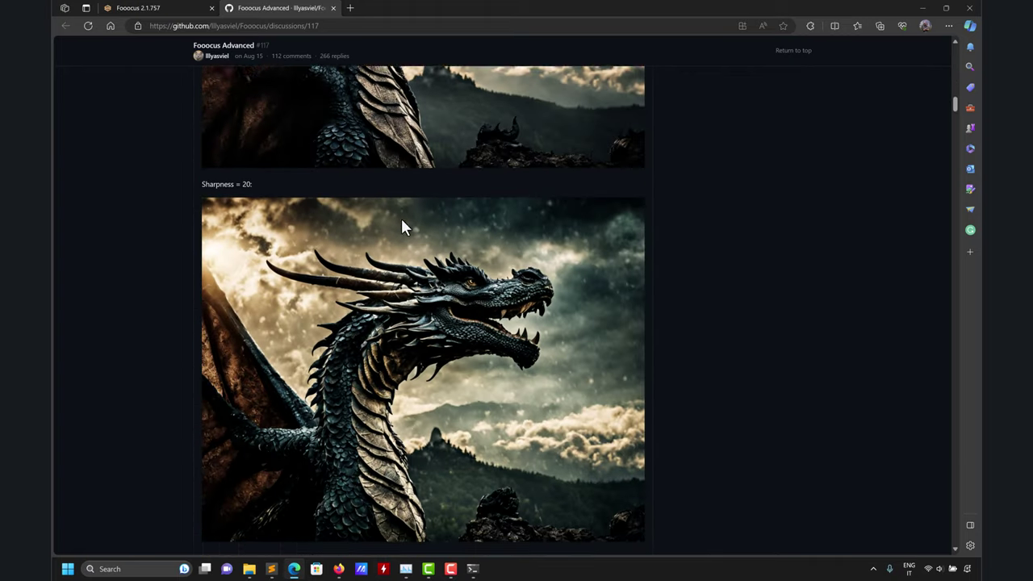
pyautogui.scroll(-5, 401, 226)
pyautogui.click(150, 8)
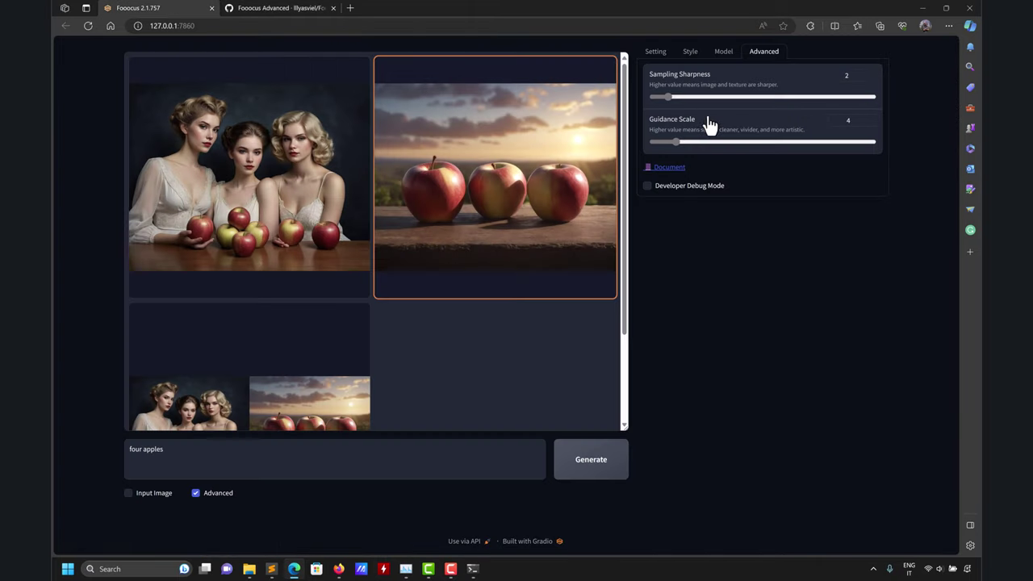
# Revisit the model settings and look through the full style list down to Whimsical And Playful
pyautogui.click(718, 55)
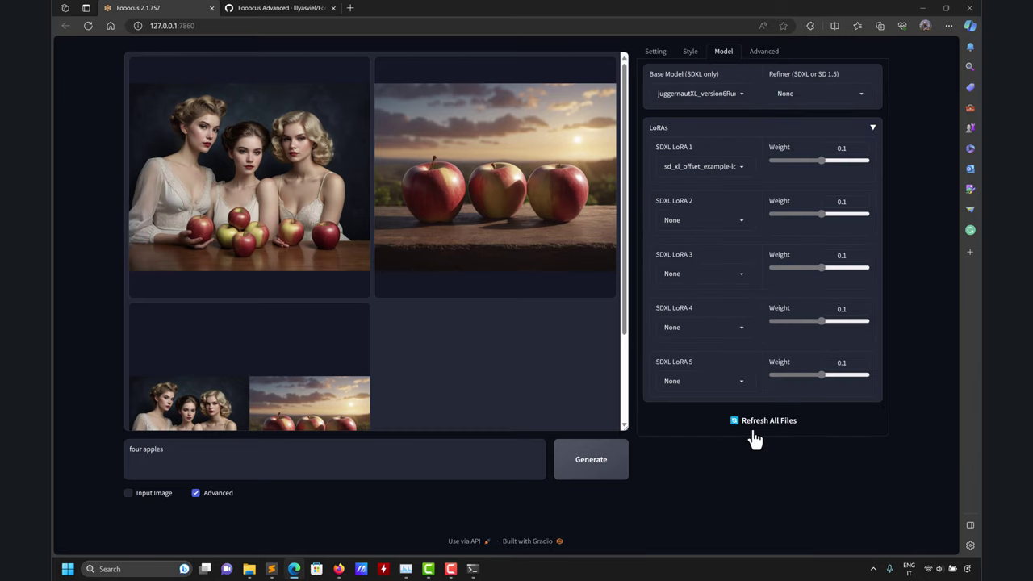
pyautogui.click(688, 53)
pyautogui.scroll(-10, 797, 323)
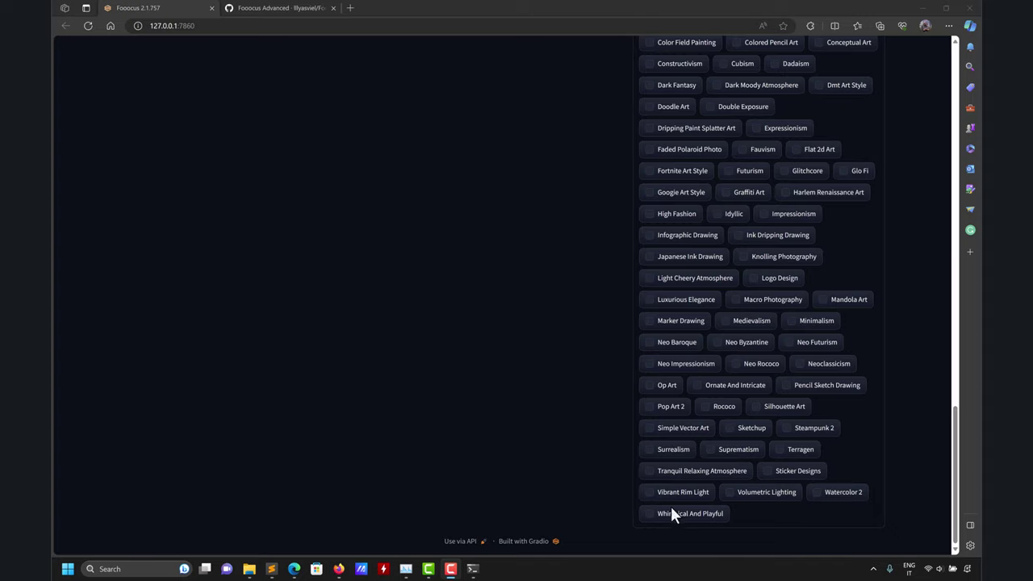
pyautogui.scroll(15, 672, 508)
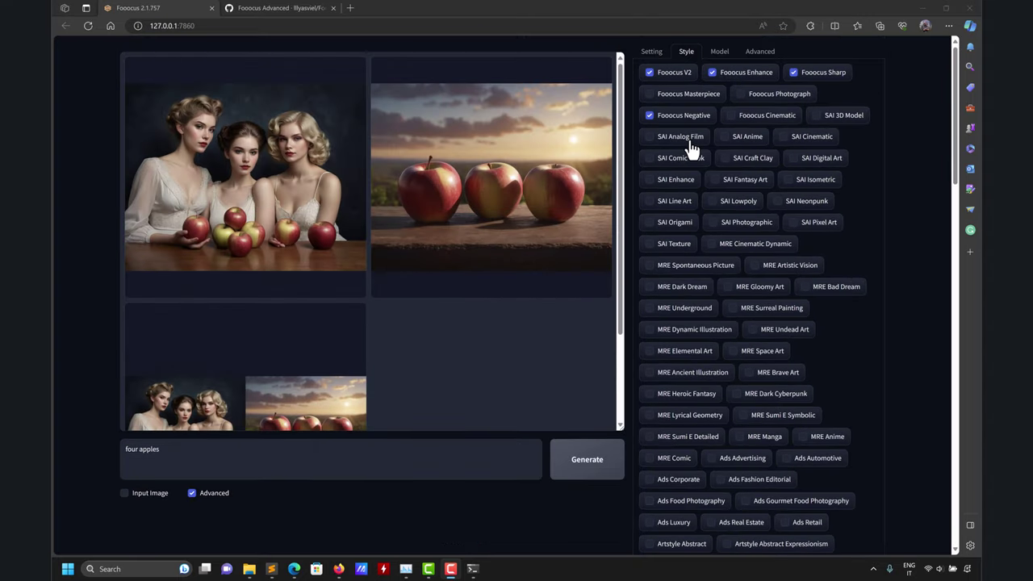
# Open the History Log from the general settings, review the logged prompts, parameters and images, and close the log
pyautogui.click(652, 51)
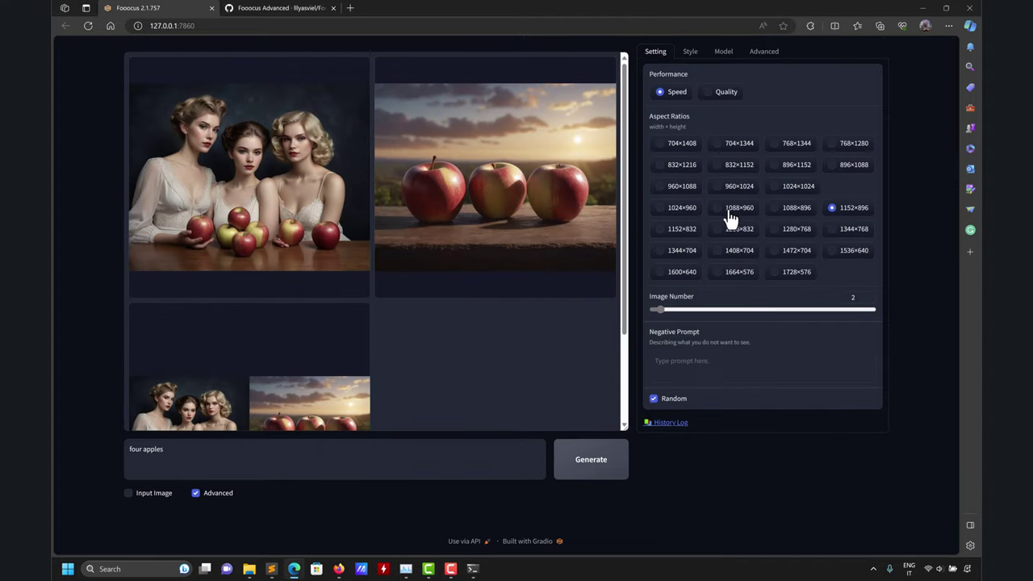
pyautogui.click(668, 427)
pyautogui.scroll(-10, 367, 349)
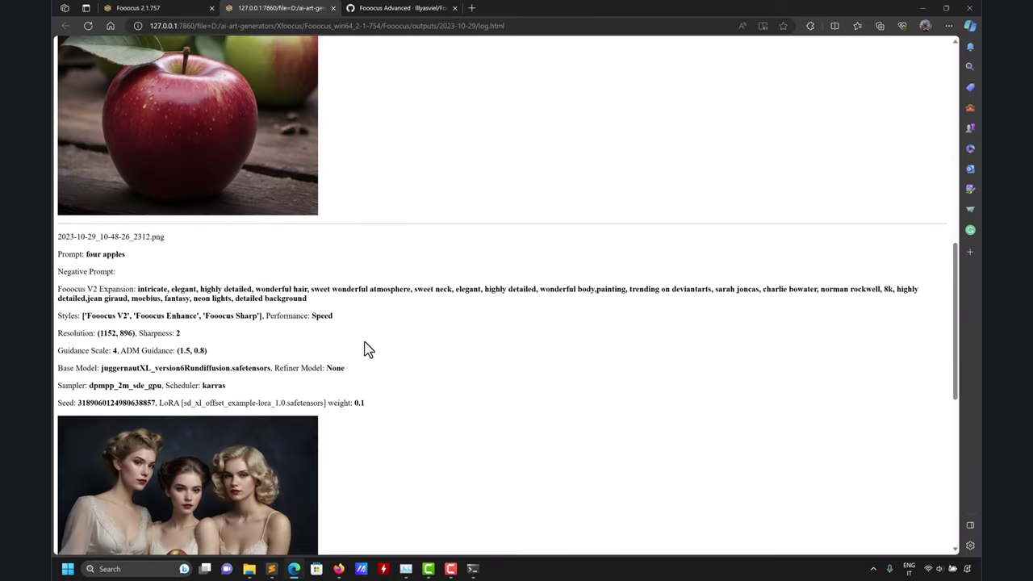
pyautogui.scroll(5, 266, 282)
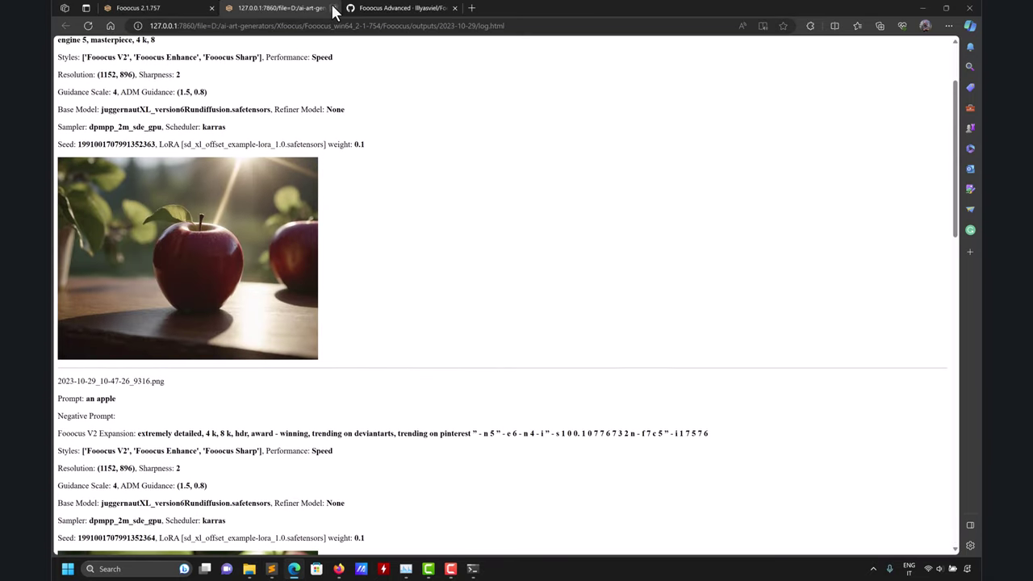
pyautogui.click(333, 8)
# Minimize the browser, read through the Fooocus console output, minimize File Explorer and bring the browser back
pyautogui.click(924, 8)
pyautogui.scroll(15, 650, 201)
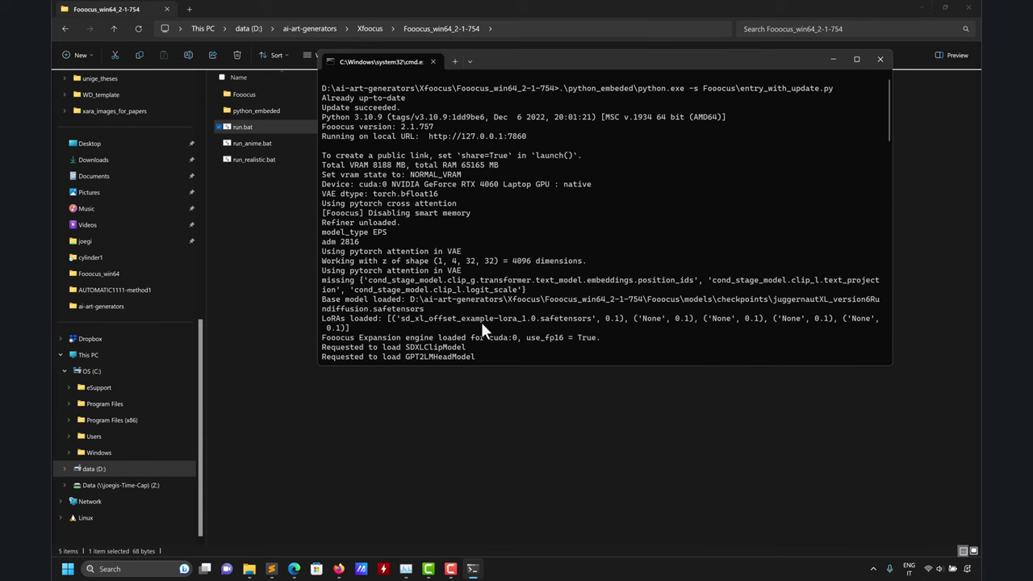
pyautogui.scroll(-8, 658, 207)
pyautogui.scroll(-9, 657, 208)
pyautogui.click(515, 458)
pyautogui.click(921, 8)
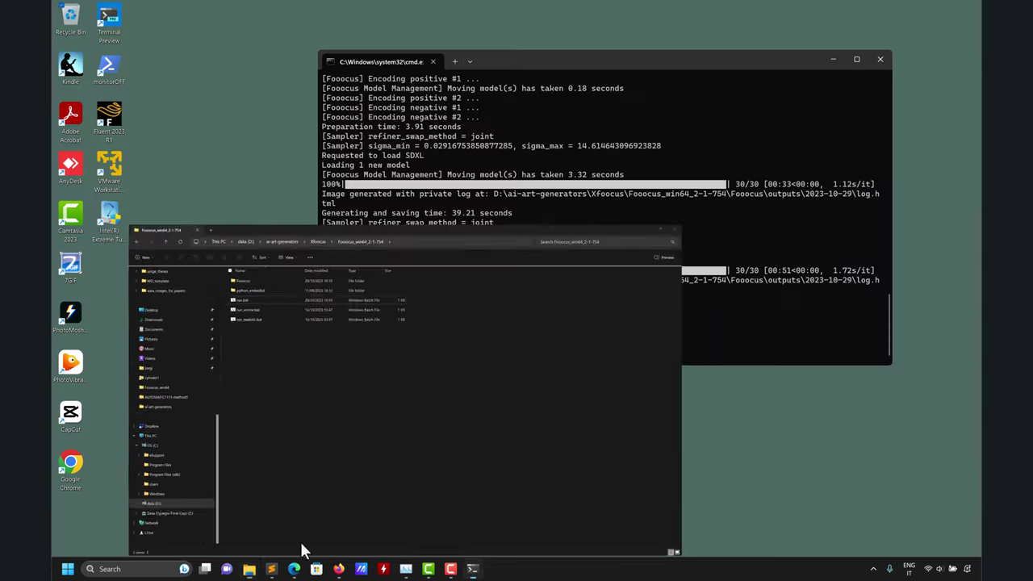
pyautogui.click(297, 570)
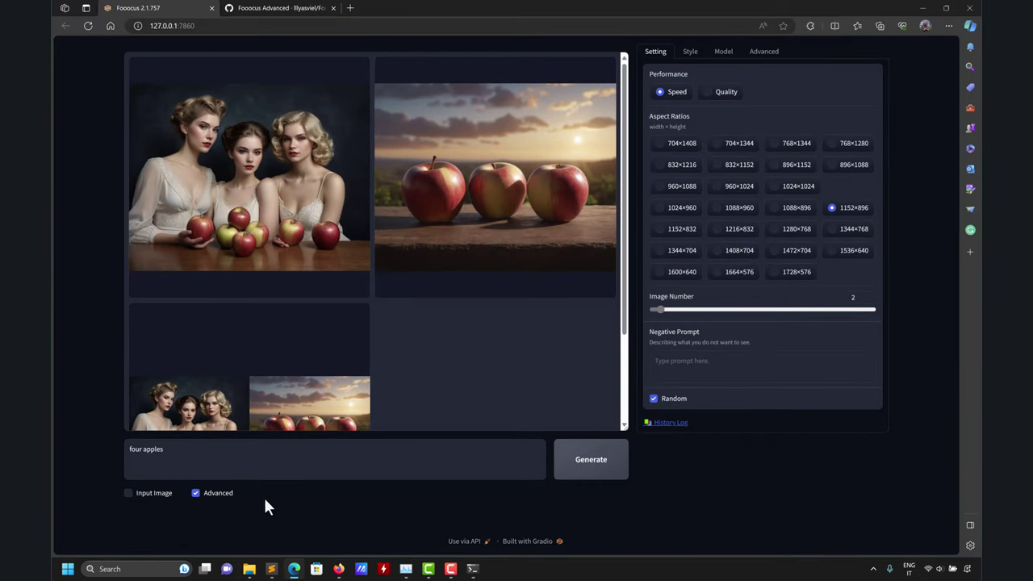
# Enable Input Image, open the Image Prompt documentation, examine its multiple-image examples and return to the Fooocus page
pyautogui.click(127, 493)
pyautogui.scroll(-4, 95, 428)
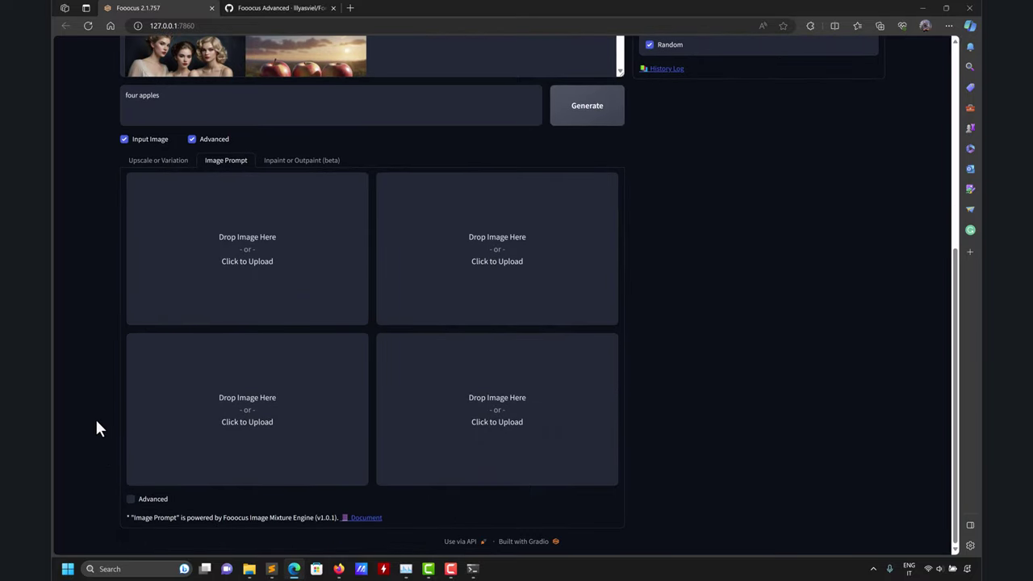
pyautogui.click(358, 517)
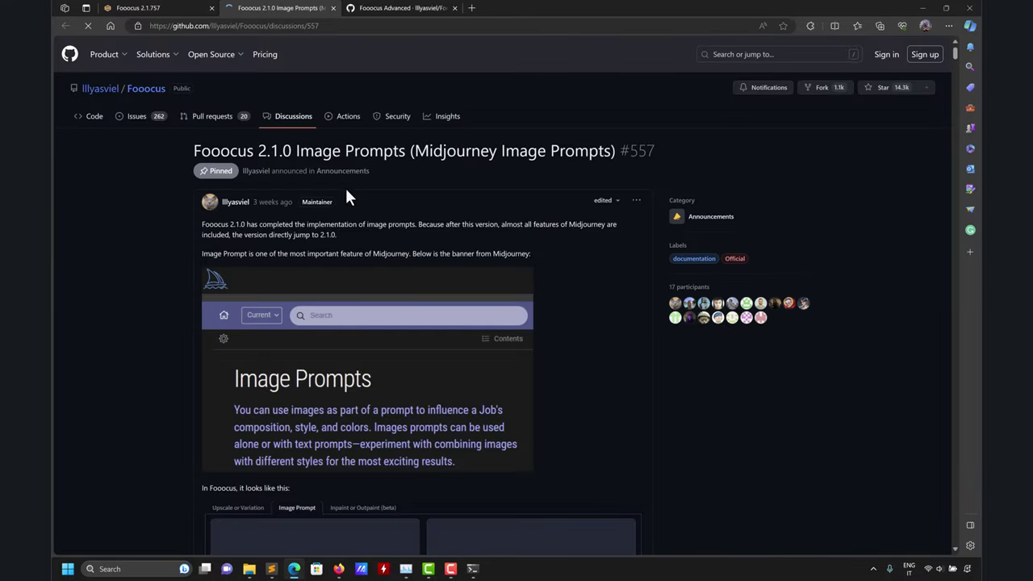
pyautogui.scroll(-15, 345, 196)
pyautogui.scroll(-9, 317, 243)
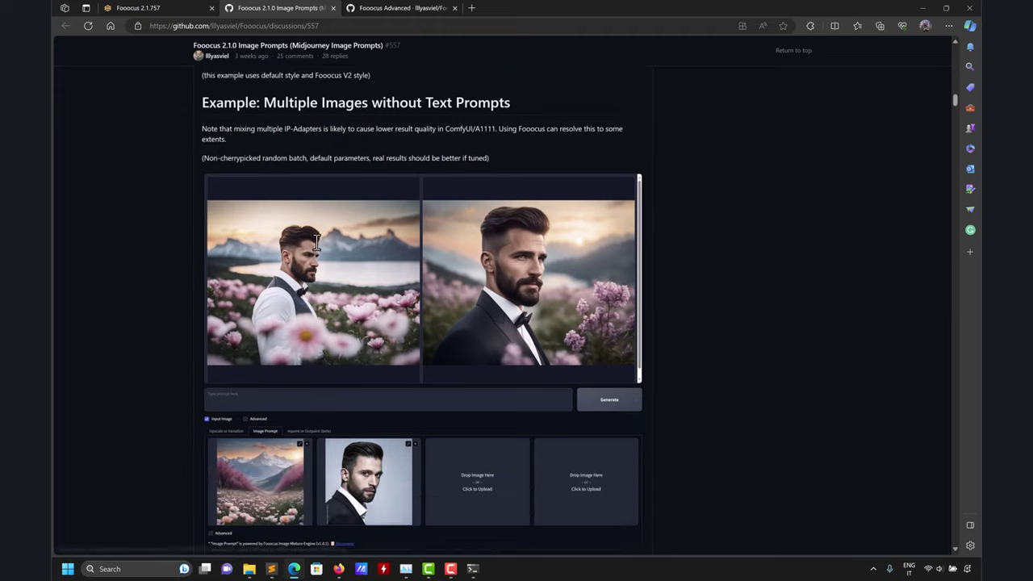
pyautogui.scroll(11, 316, 243)
pyautogui.scroll(15, 103, 276)
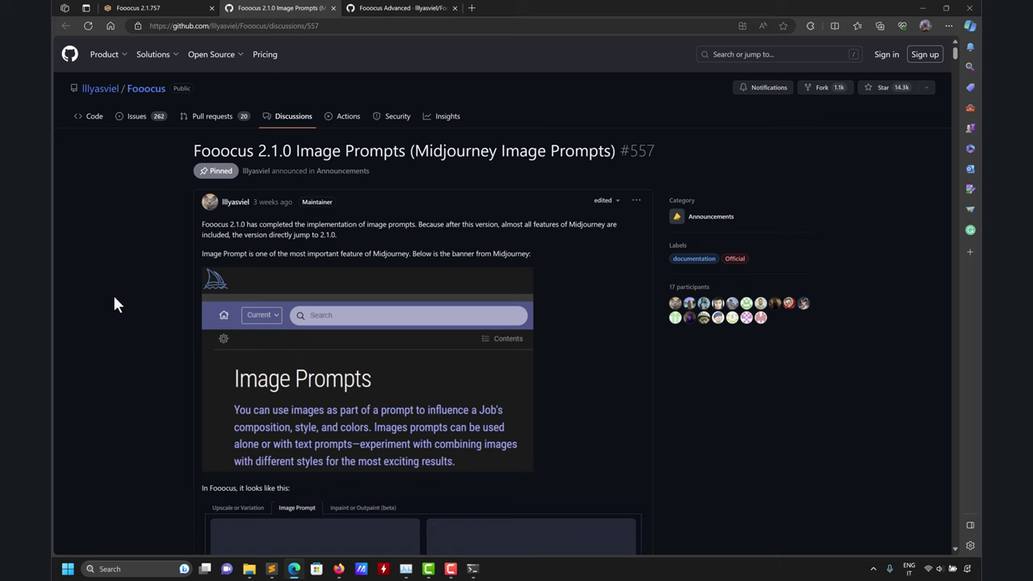
pyautogui.click(161, 8)
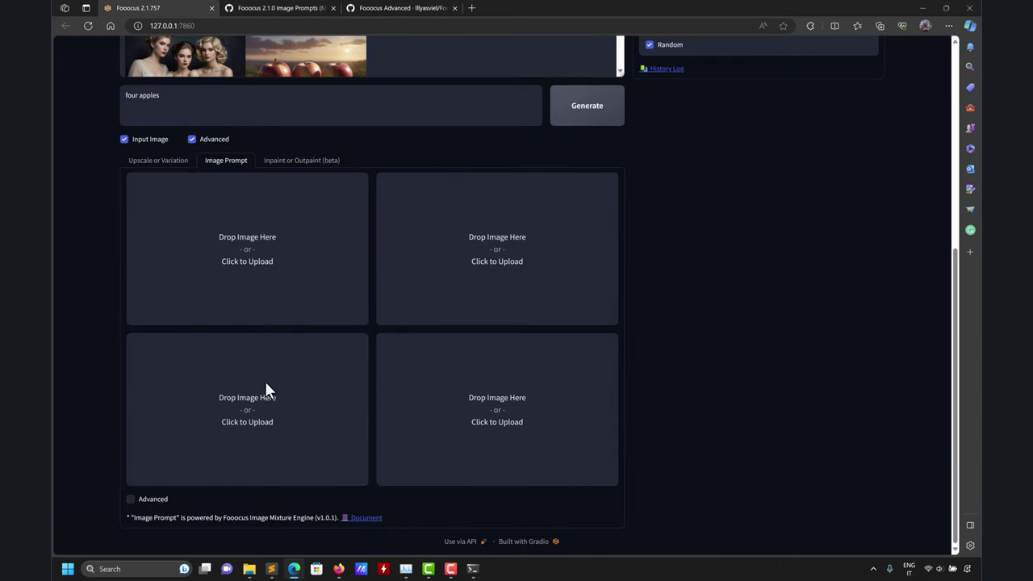
# Switch to File Explorer, view the generated images in the 2023-10-29 folder under Fooocus outputs, return to outputs and minimize the window
pyautogui.scroll(5, 266, 388)
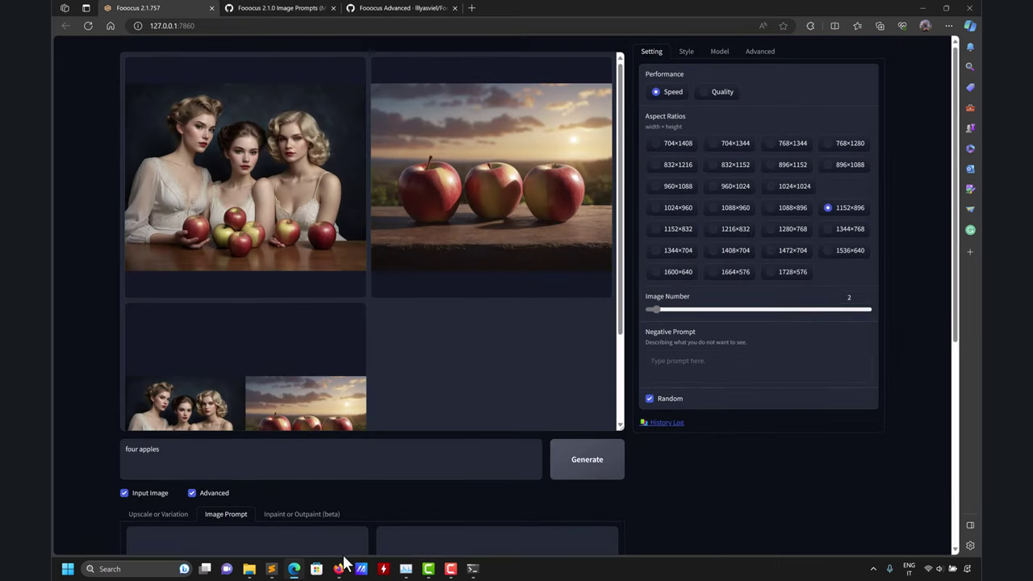
pyautogui.moveTo(252, 571)
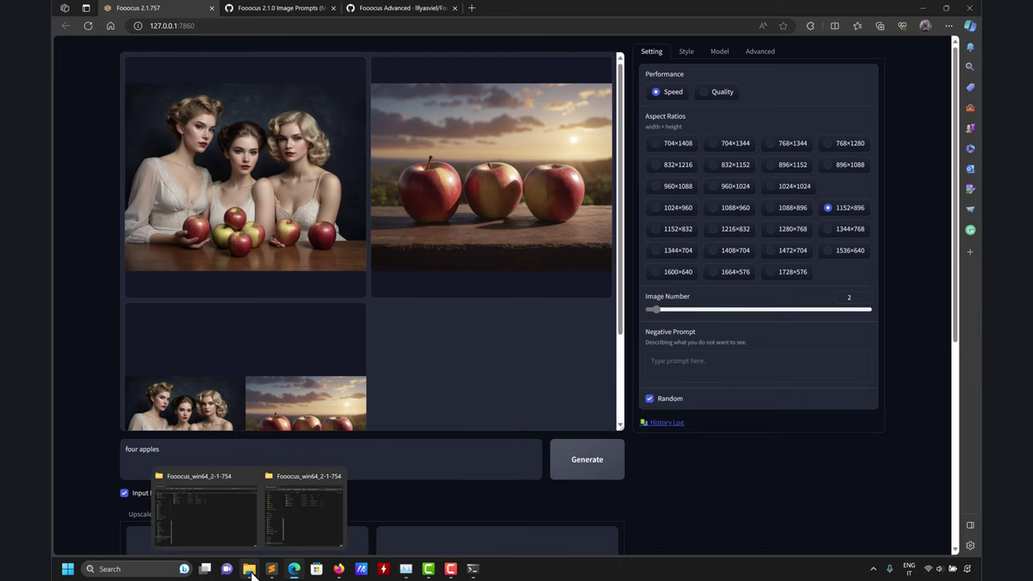
pyautogui.click(220, 508)
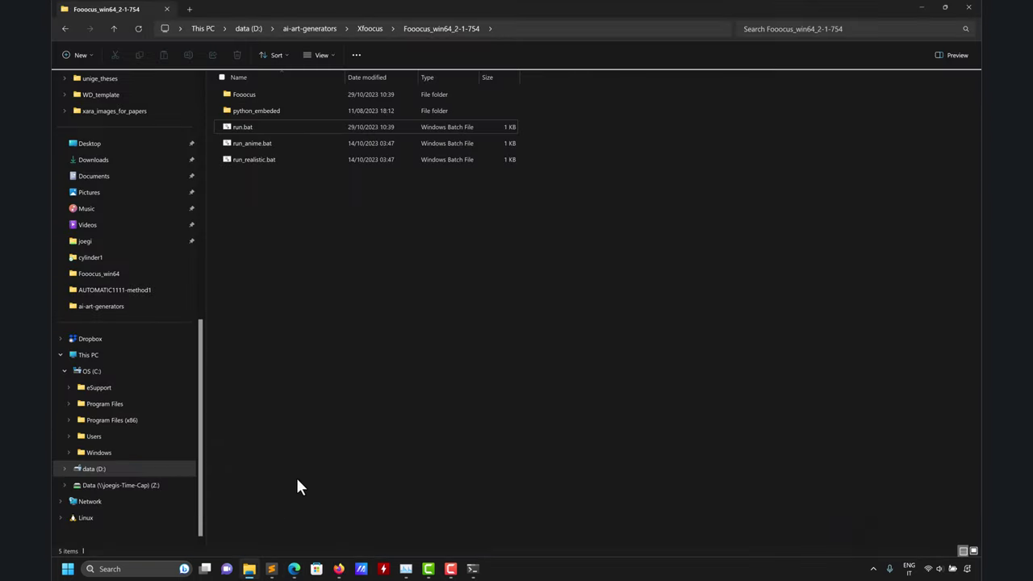
pyautogui.click(244, 94)
pyautogui.doubleClick(244, 95)
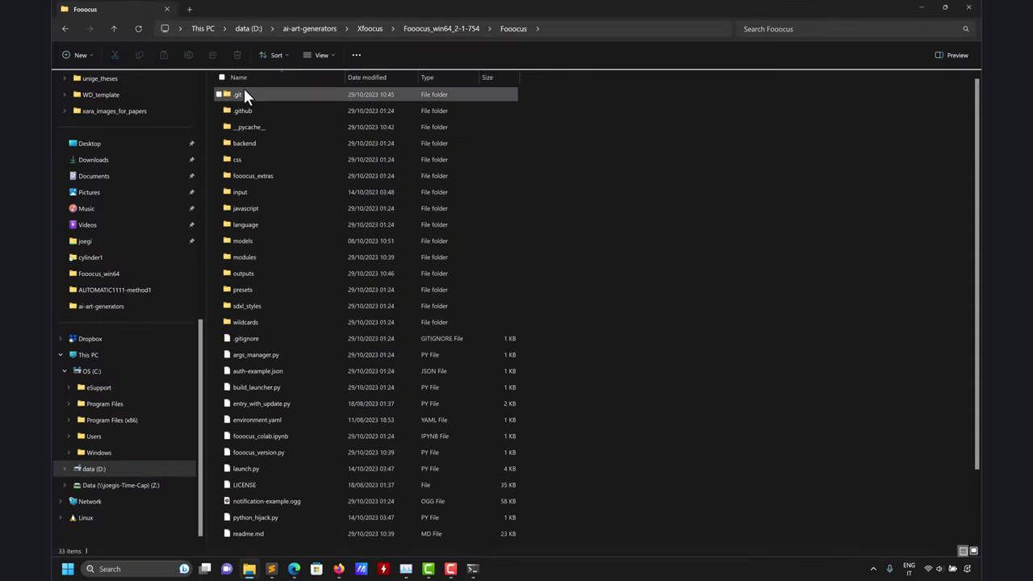
pyautogui.doubleClick(241, 269)
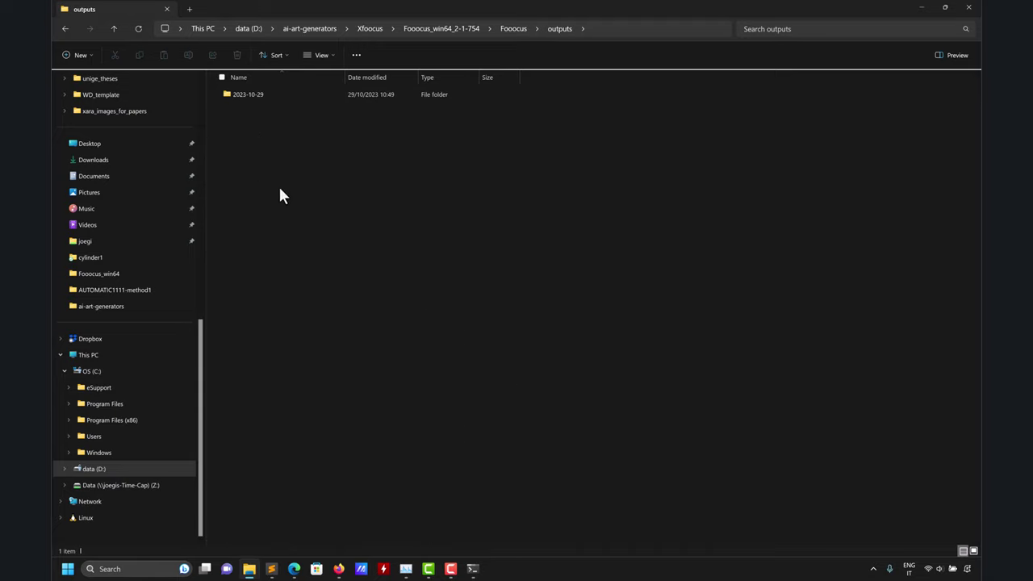
pyautogui.click(252, 95)
pyautogui.doubleClick(252, 94)
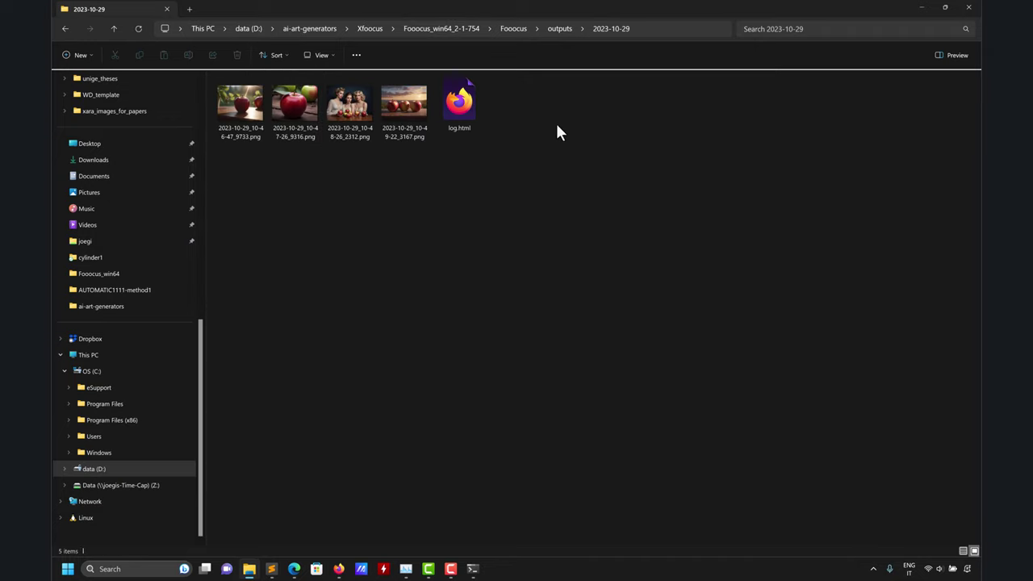
pyautogui.click(113, 28)
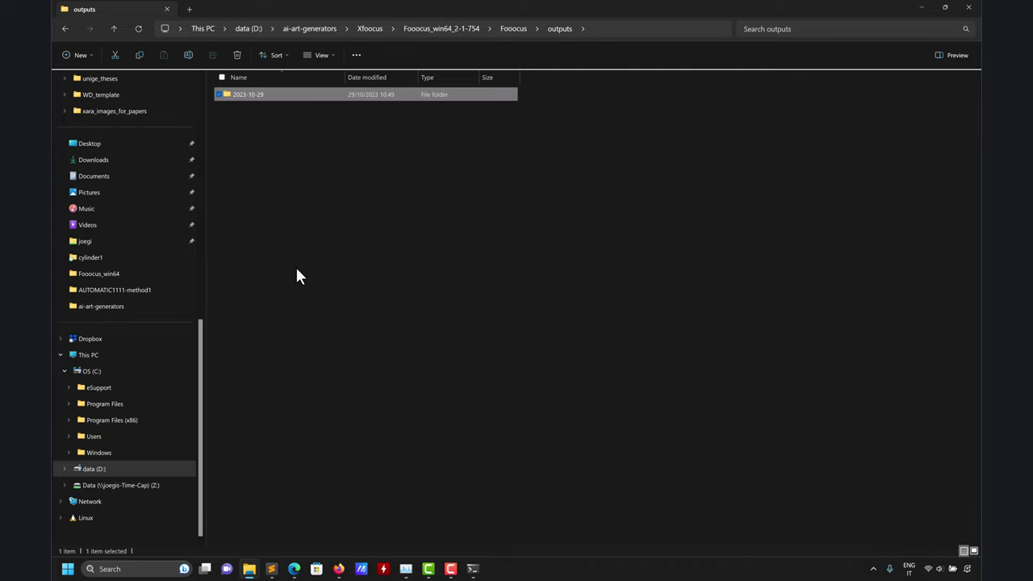
pyautogui.click(928, 7)
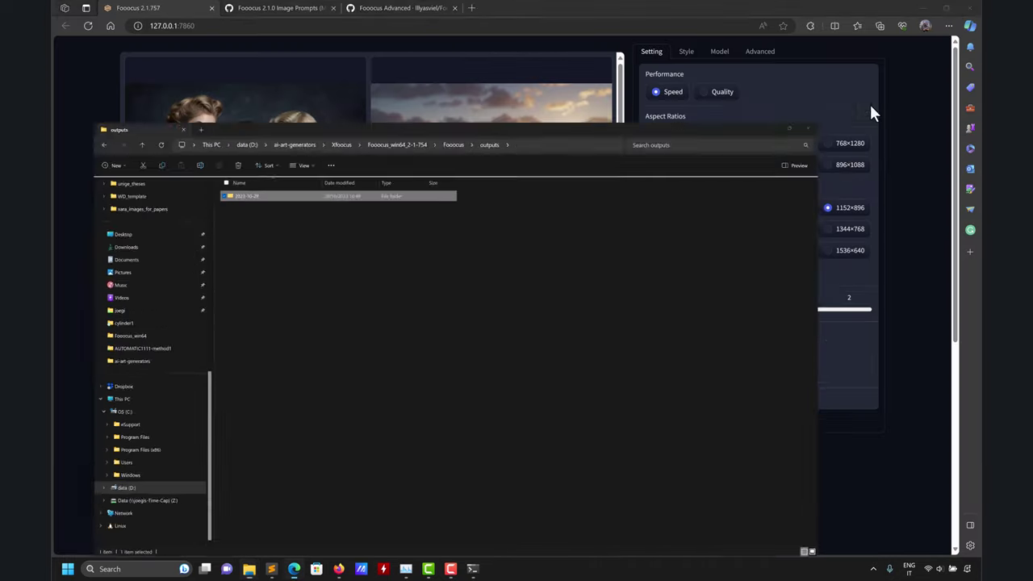
# Enlarge the generated three-apples image in the gallery and look over the Fooocus page down to the Image Prompt upload areas
pyautogui.click(575, 119)
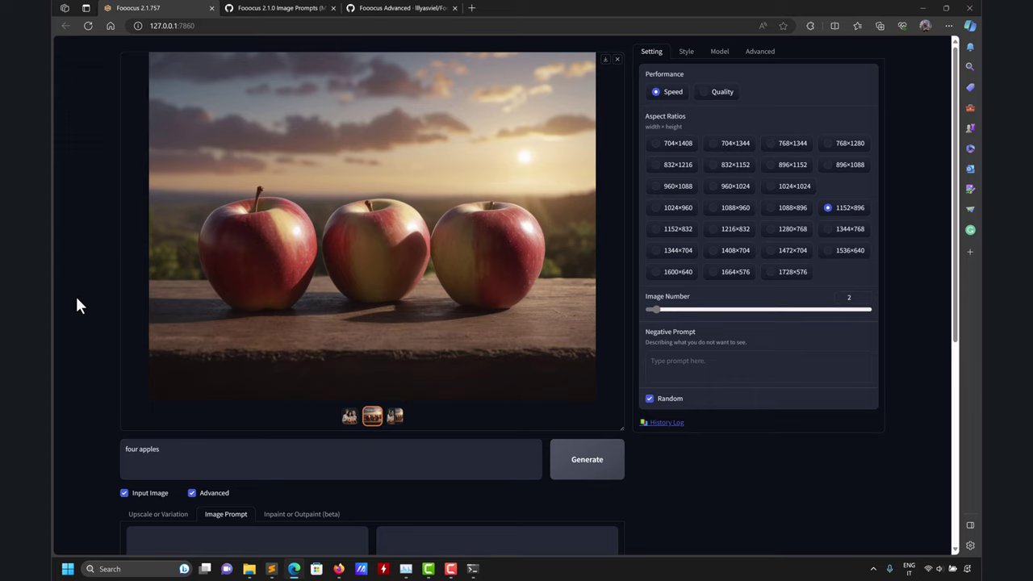
pyautogui.scroll(-3, 76, 297)
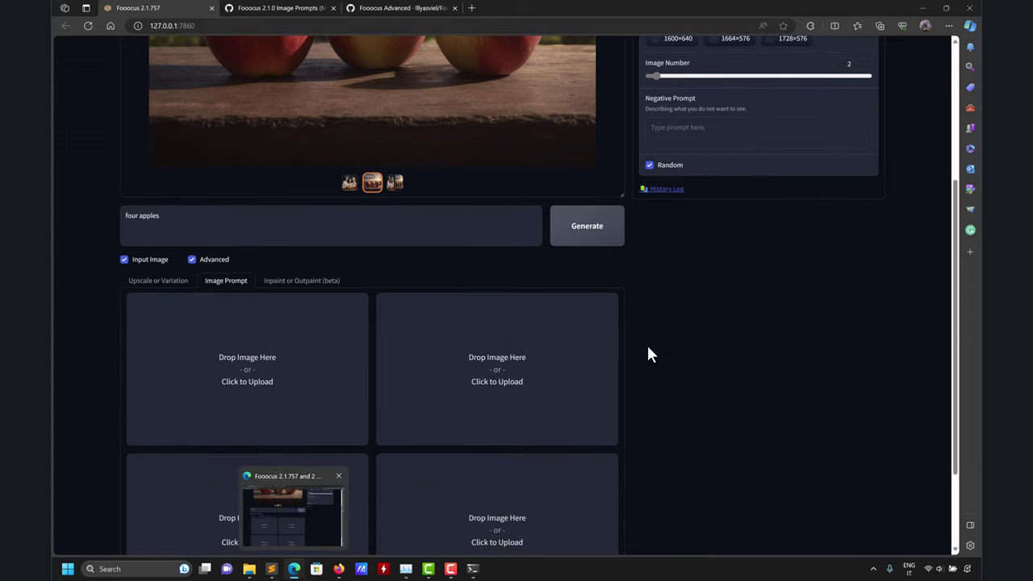
pyautogui.scroll(3, 676, 330)
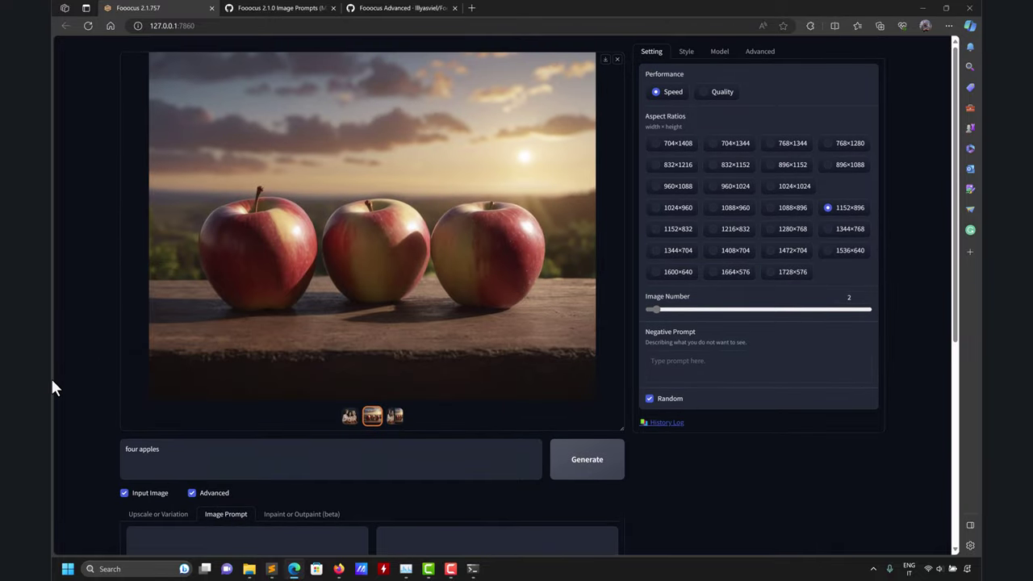
pyautogui.scroll(-5, 67, 372)
# Switch to File Explorer, go up from outputs to the Xfoocus folder and reopen Fooocus_win64_2-1-754 to view its batch files
pyautogui.moveTo(250, 569)
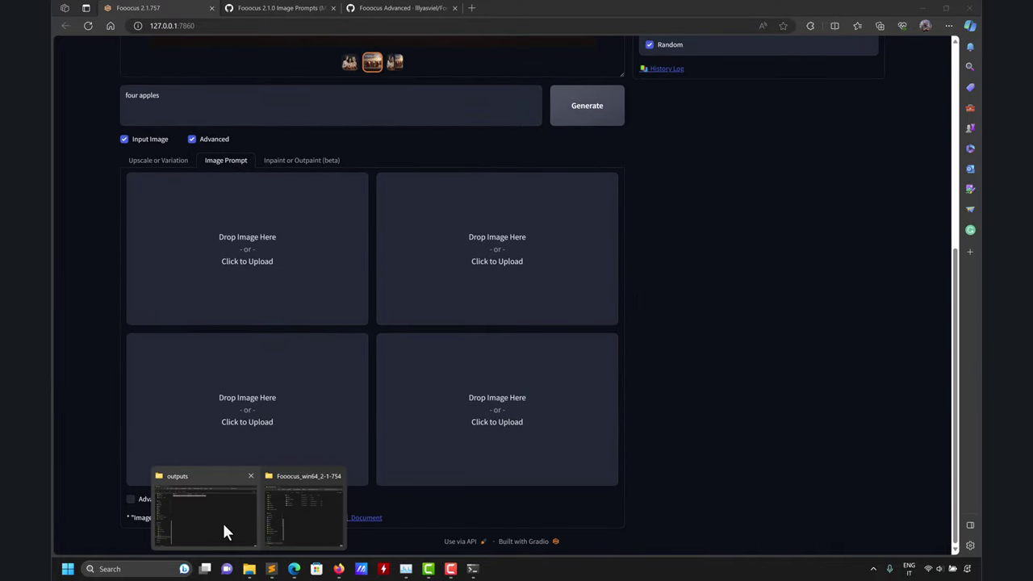
pyautogui.click(222, 520)
pyautogui.click(117, 29)
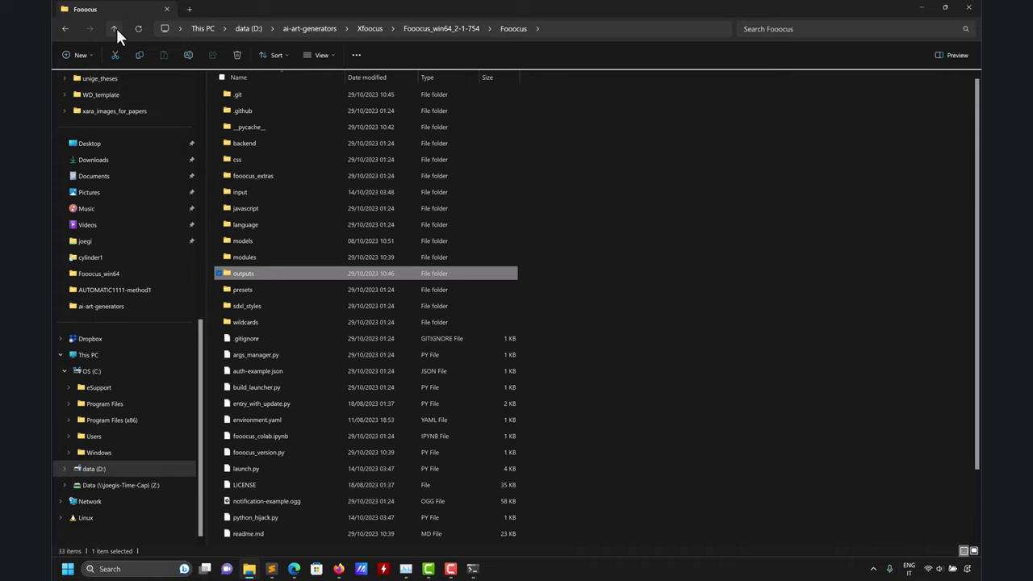
pyautogui.scroll(-2, 299, 266)
pyautogui.click(115, 28)
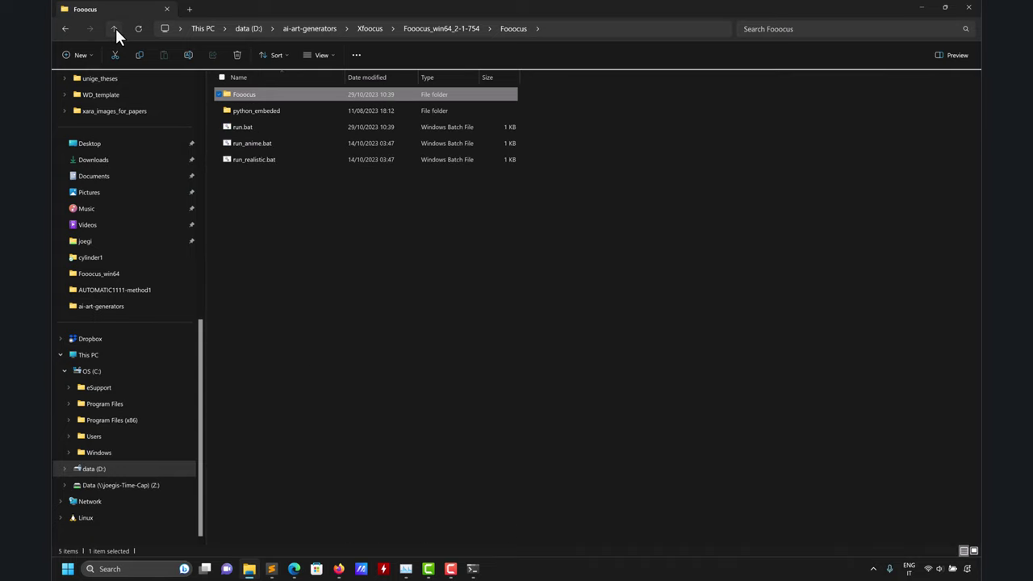
pyautogui.click(115, 28)
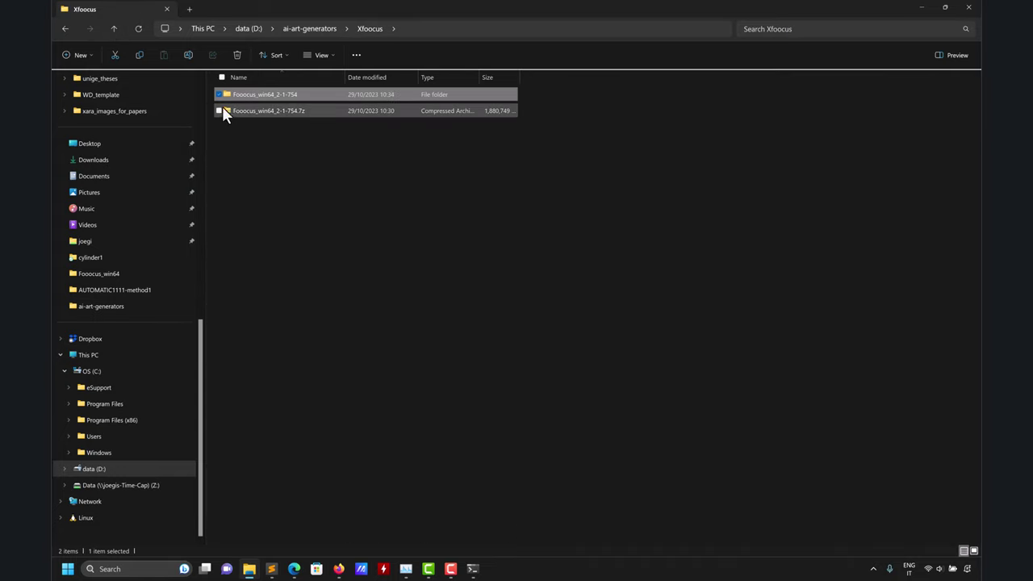
pyautogui.doubleClick(259, 94)
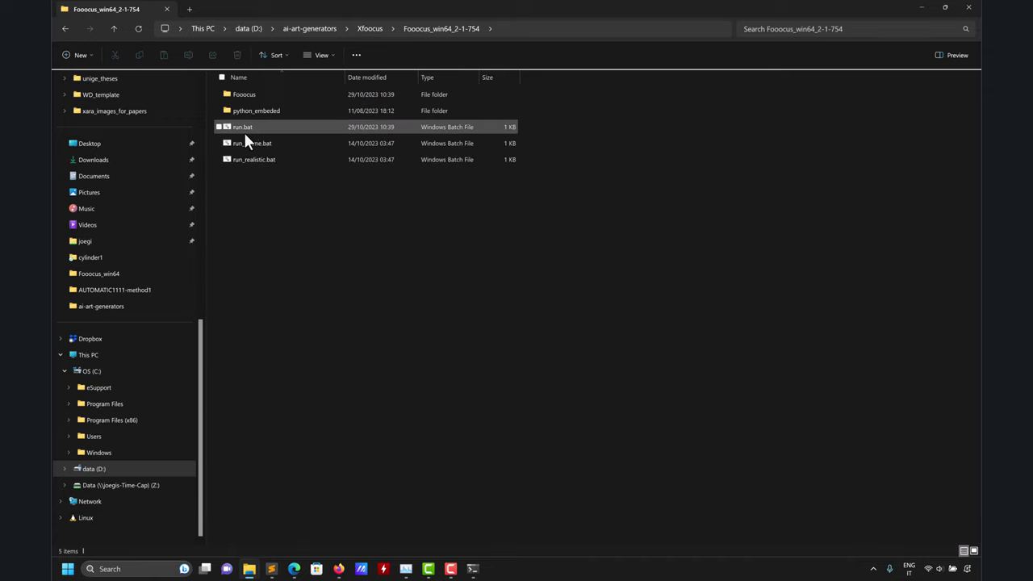